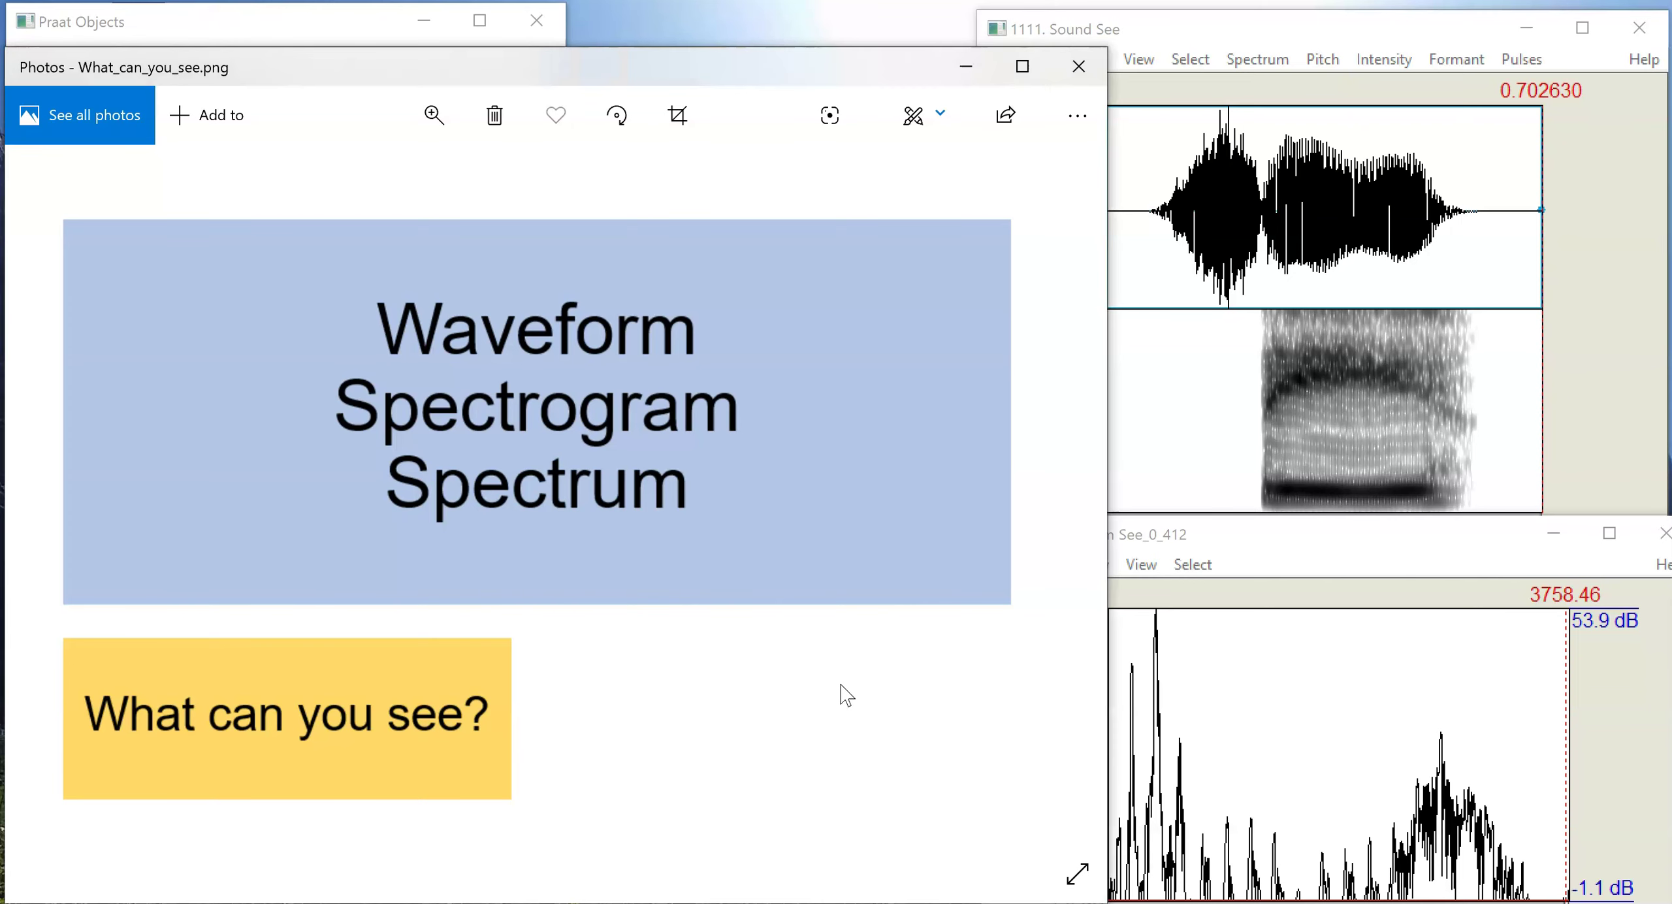
Step: Close the Windows Photos slide viewer to return to Praat
key(alt+F4)
key(alt+F4)
key(alt+F4)
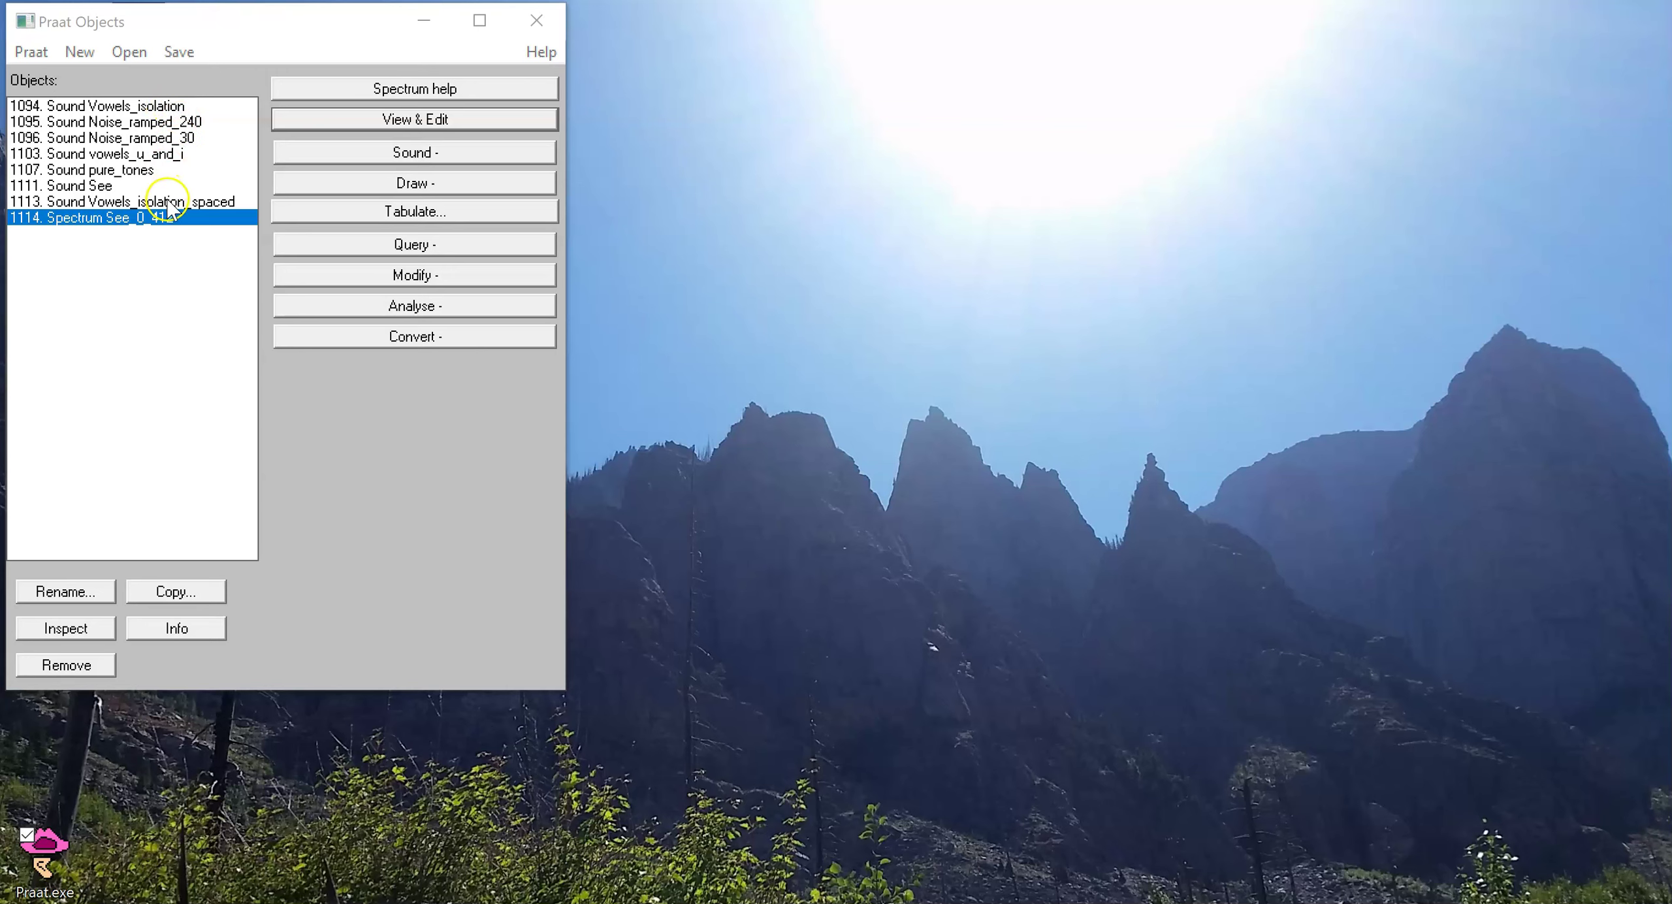
Step: Open Sound Vowels_isolation_spaced in the sound editor and widen the window
click(166, 201)
click(418, 232)
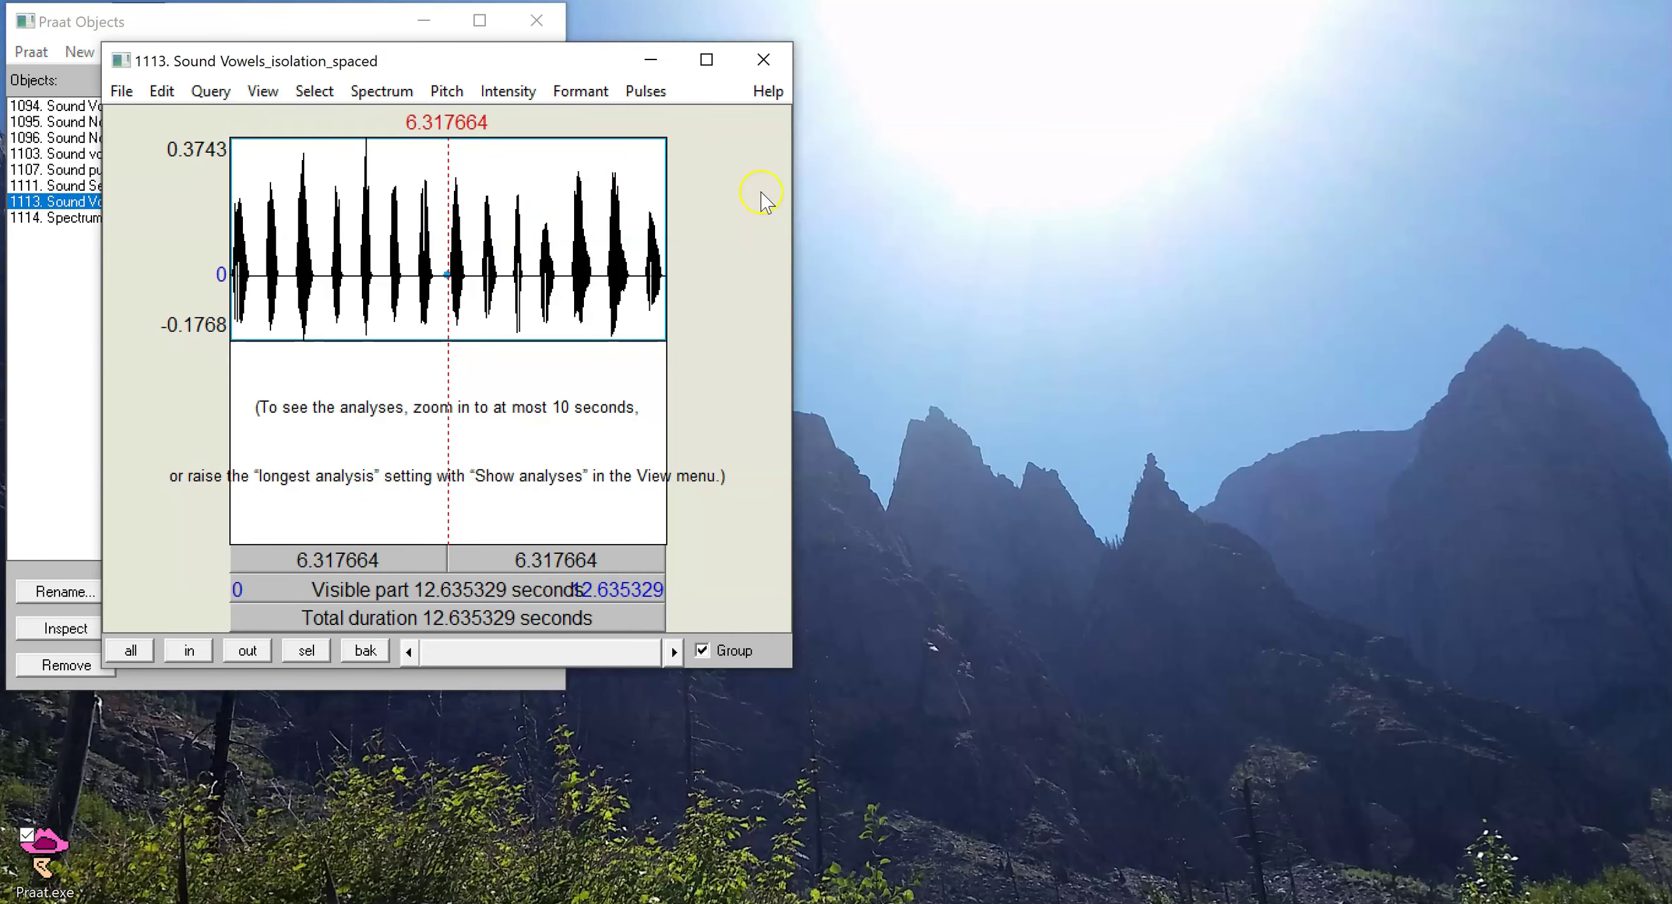
drag(791, 258, 1464, 258)
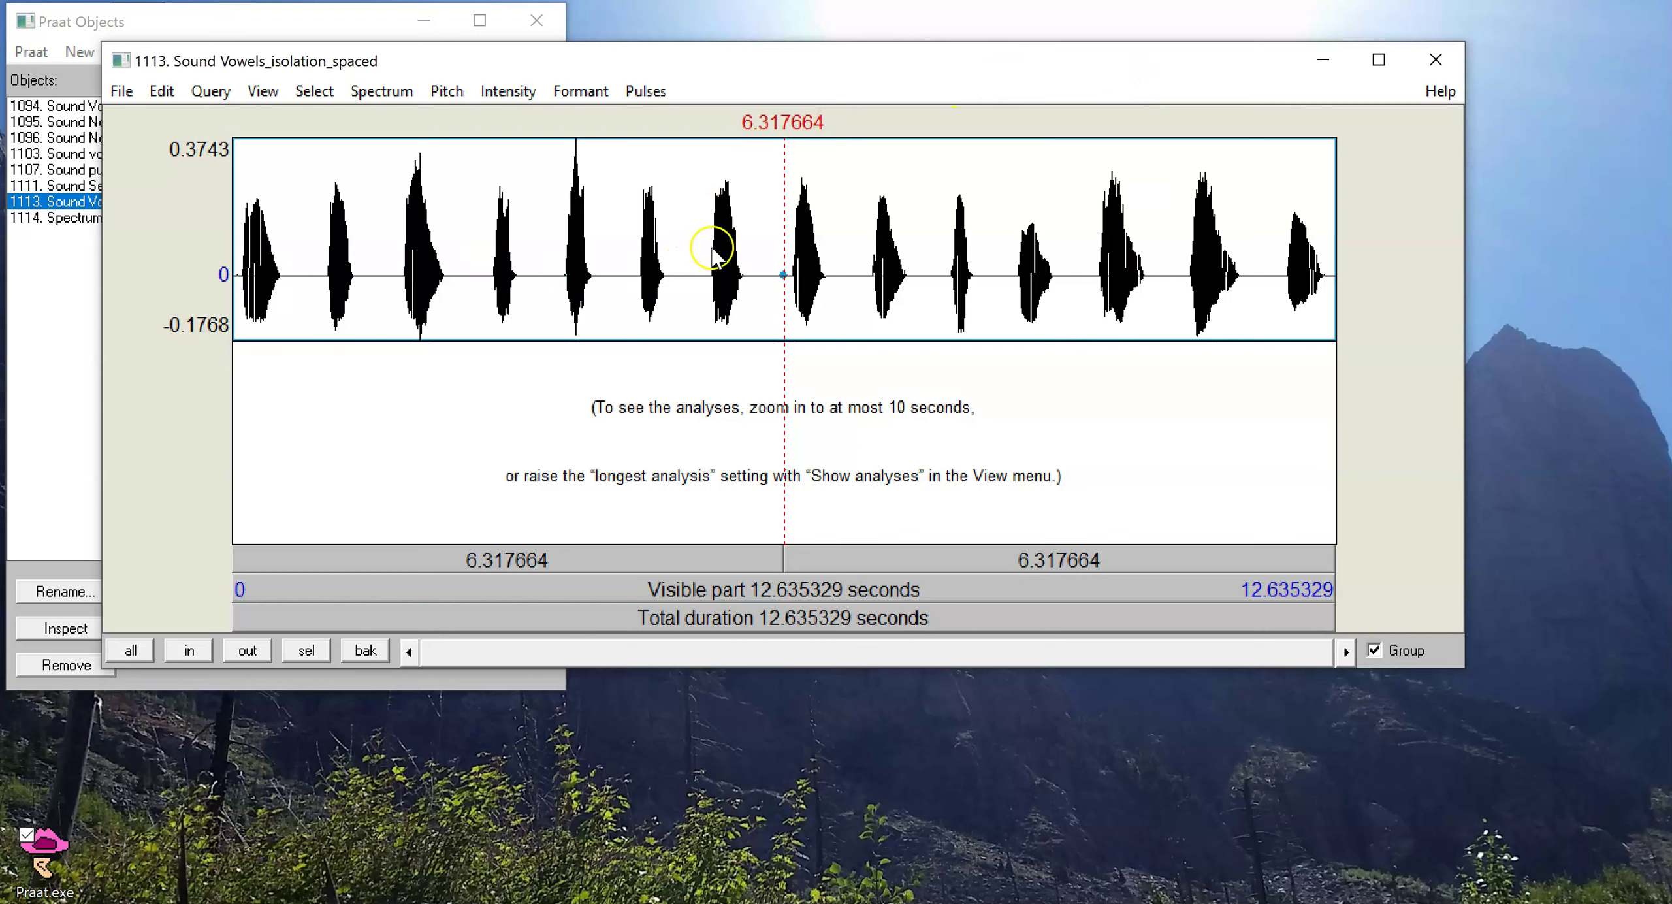
Step: Play the recording from its start, then turn off the spectrogram display
click(238, 225)
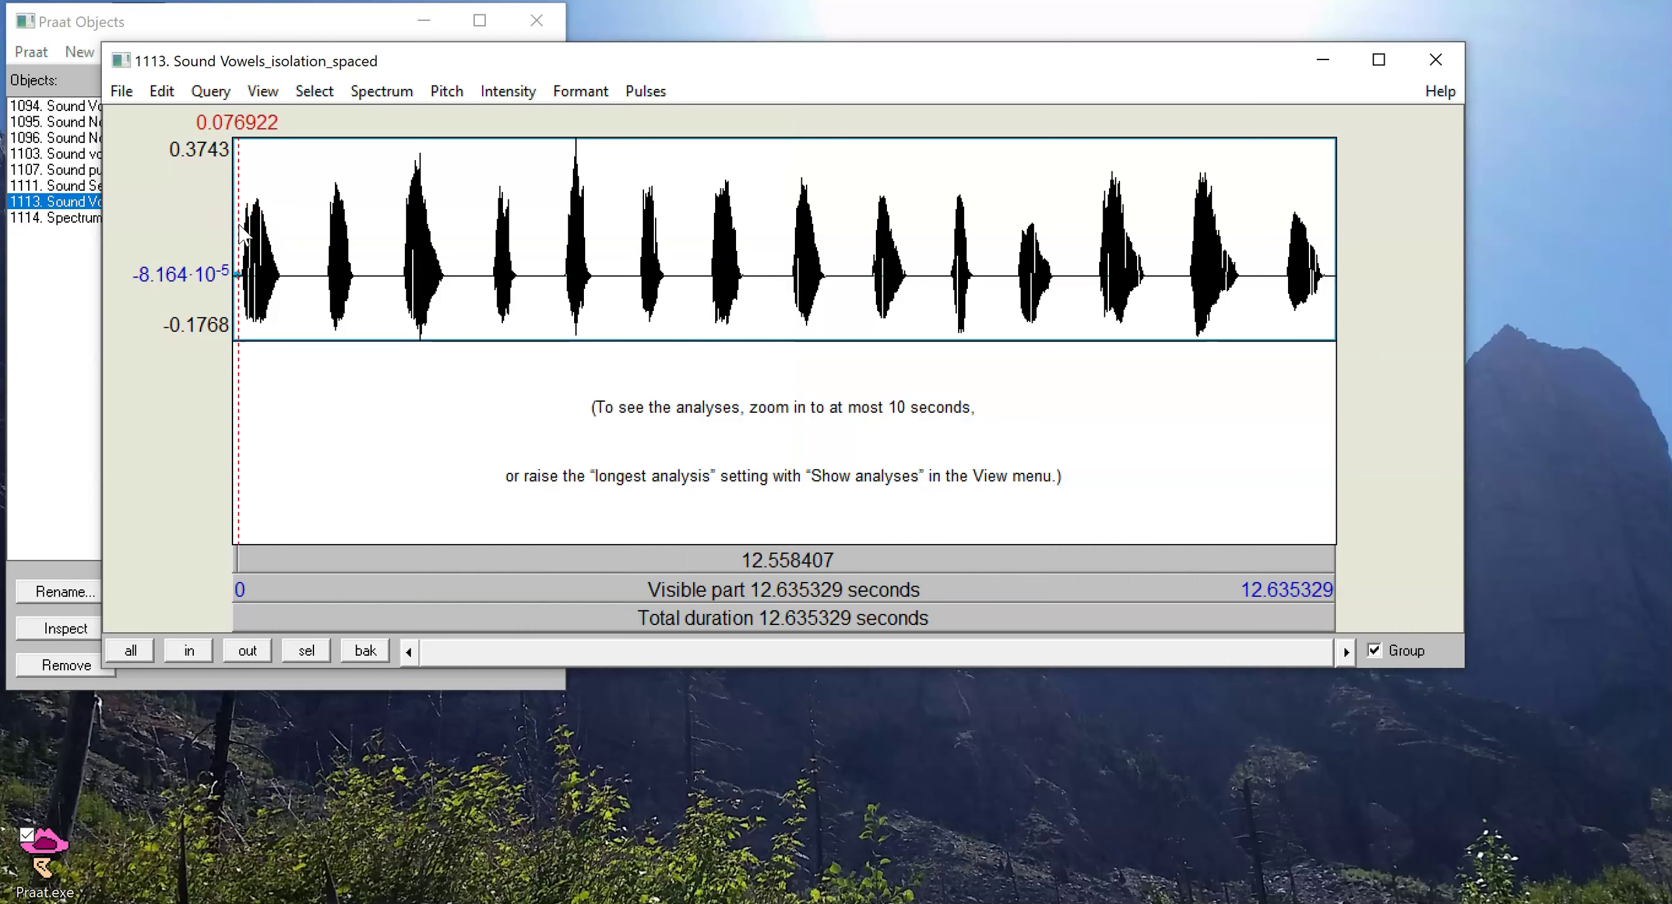
key(Tab)
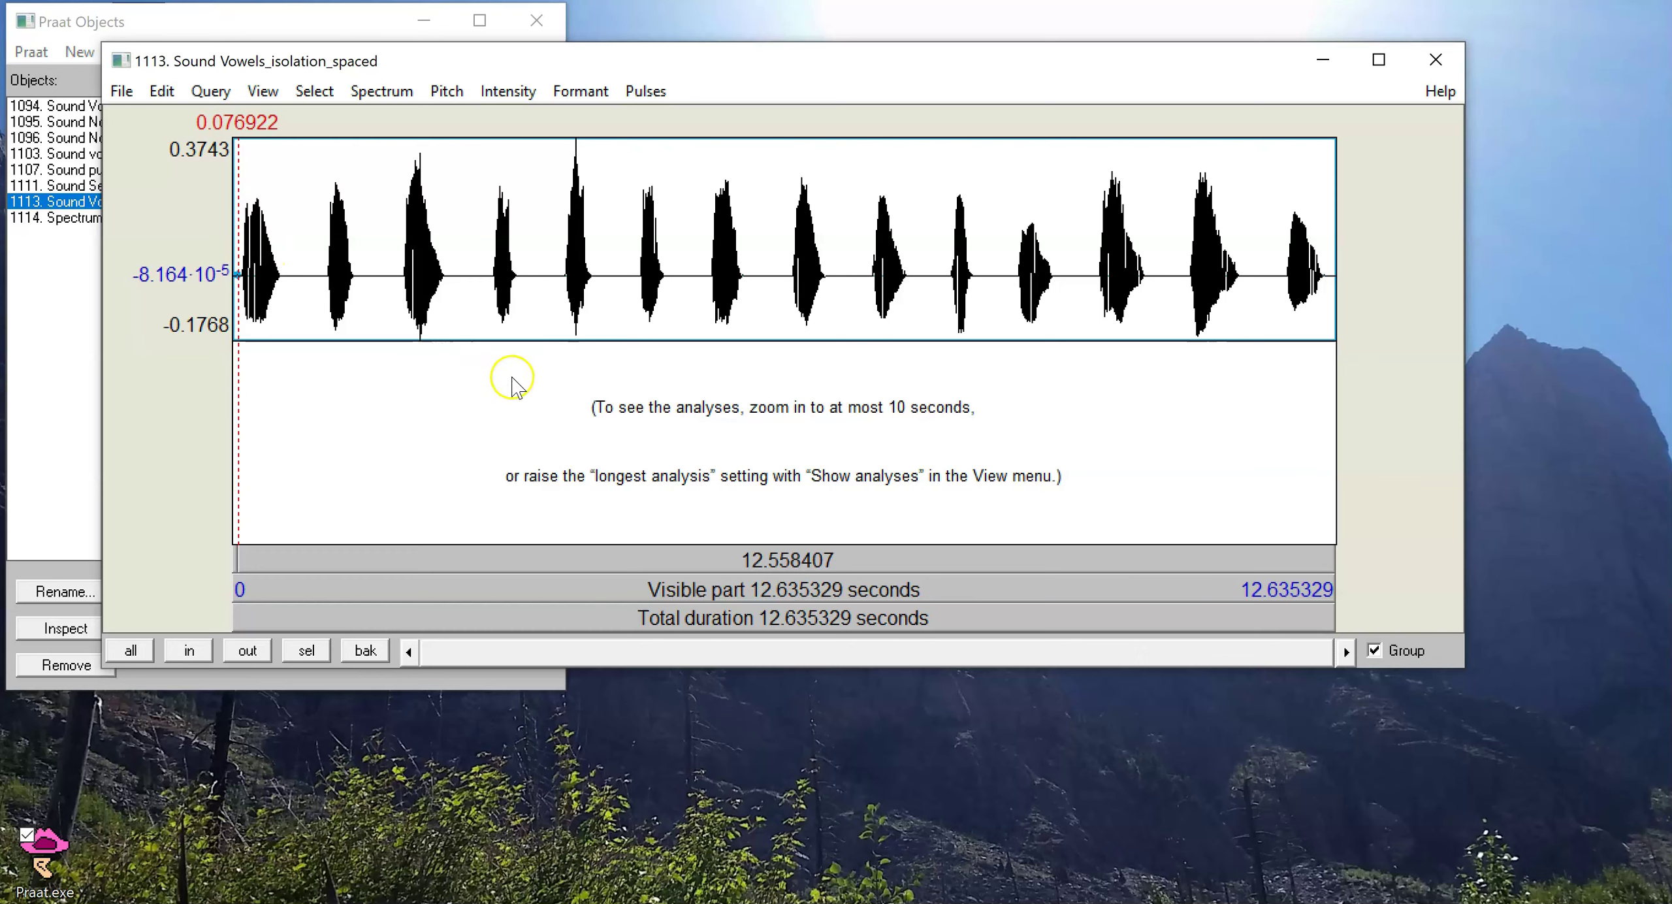
click(548, 261)
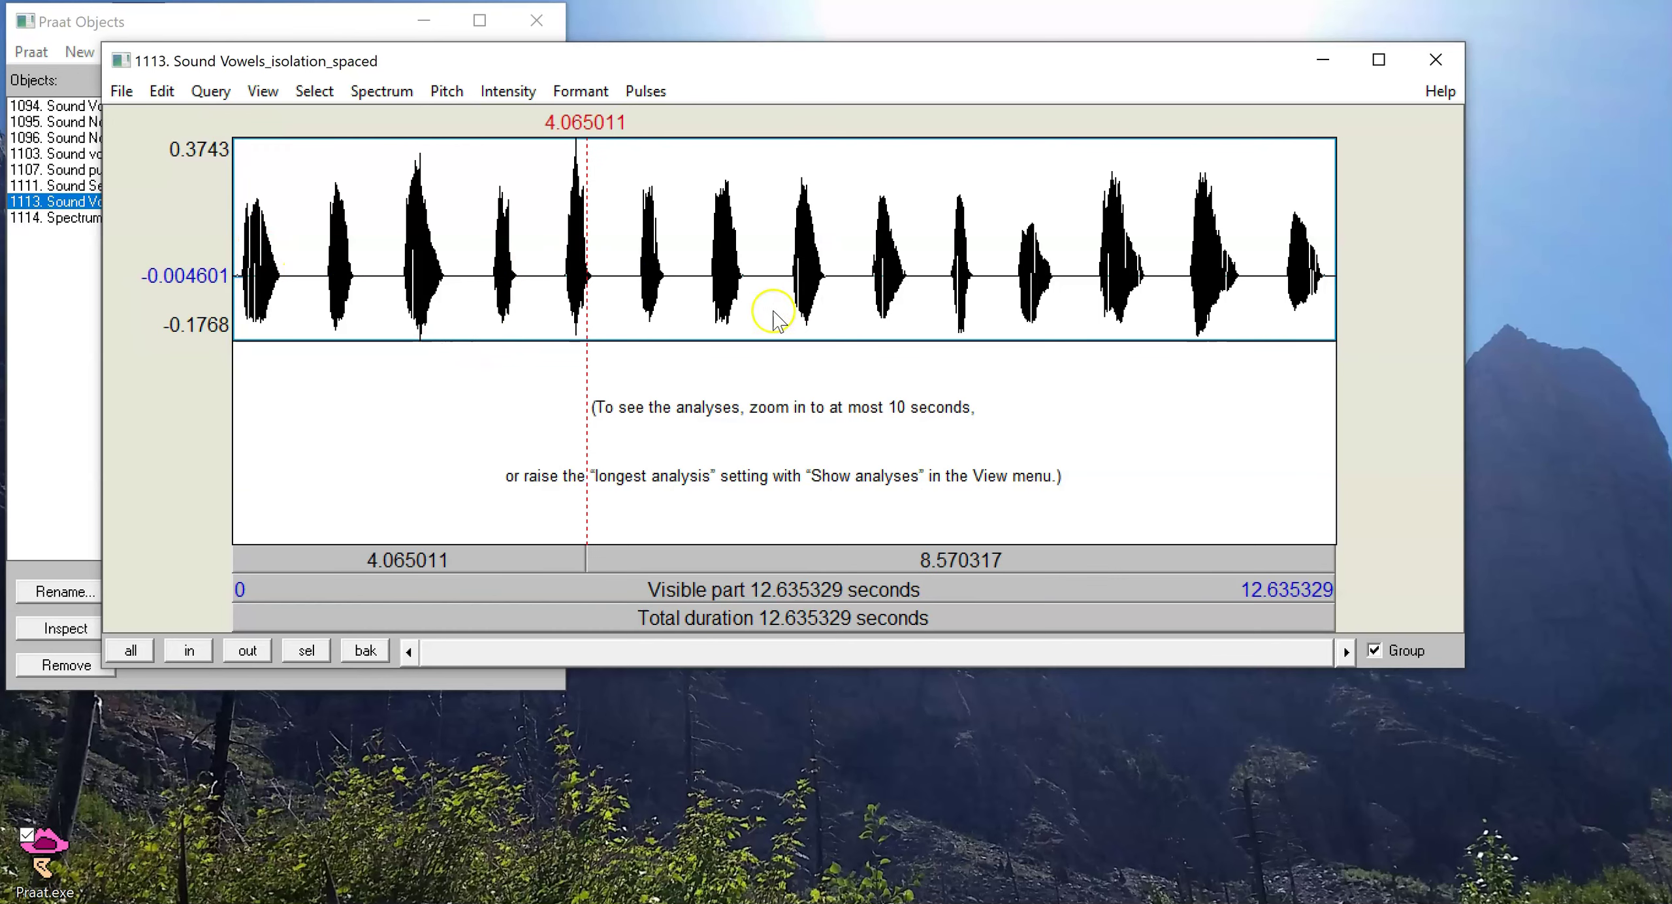
click(382, 92)
click(392, 115)
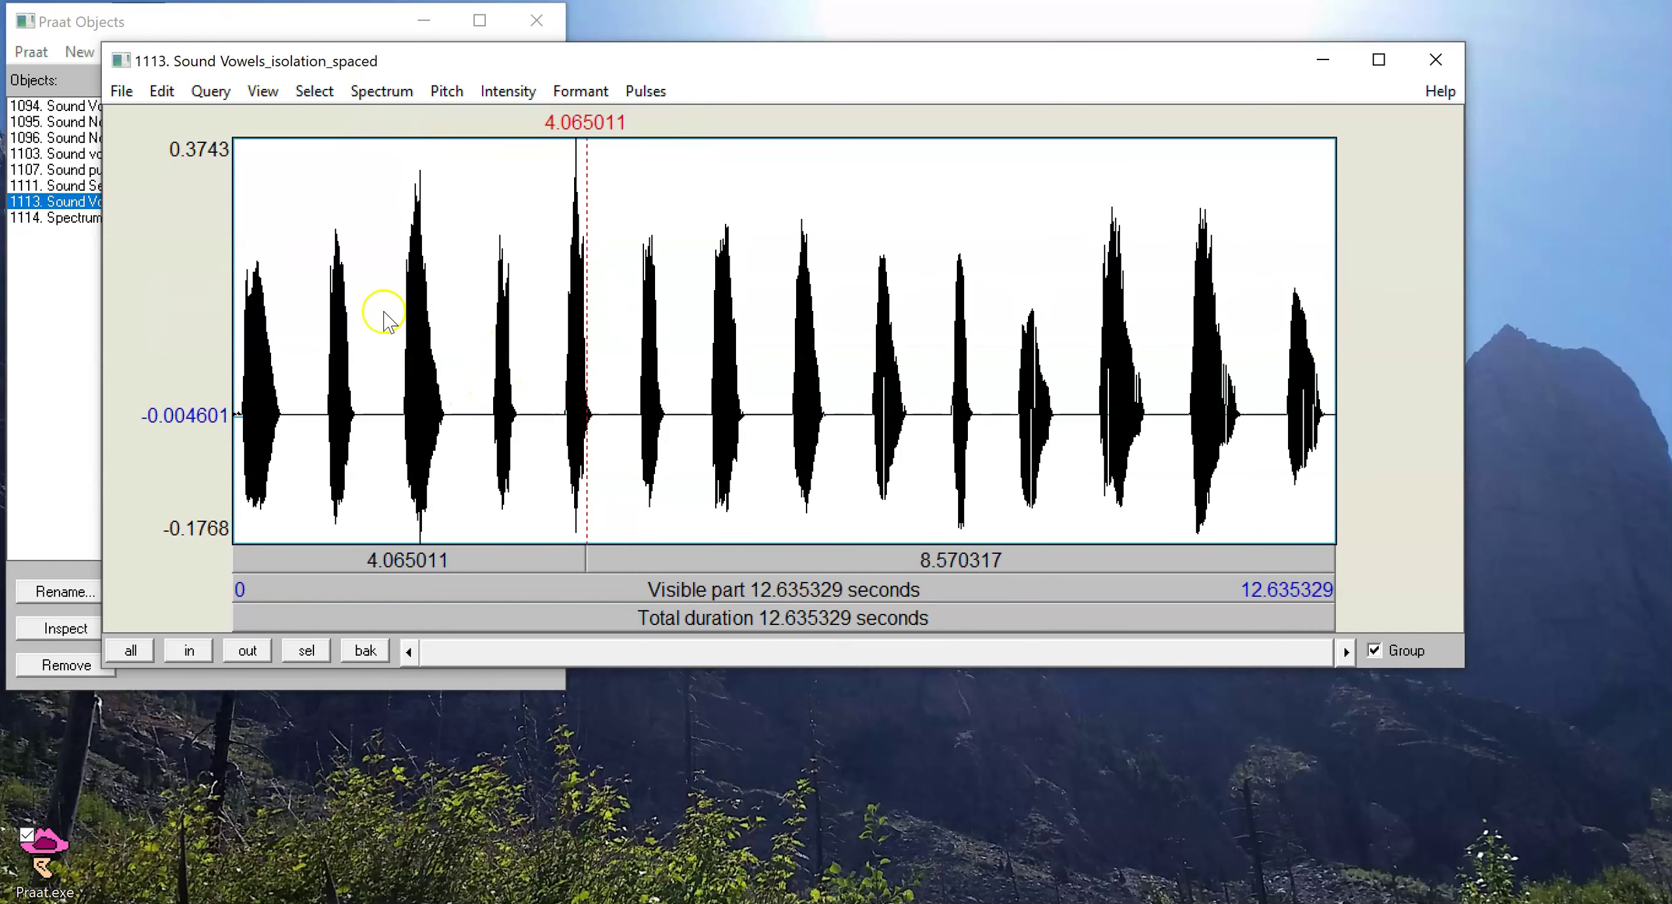
Step: Zoom to 1.703722–3.442716 s, compare each vowel, then select the first vowel (1.955576–2.409158 s)
drag(381, 321, 532, 324)
click(306, 650)
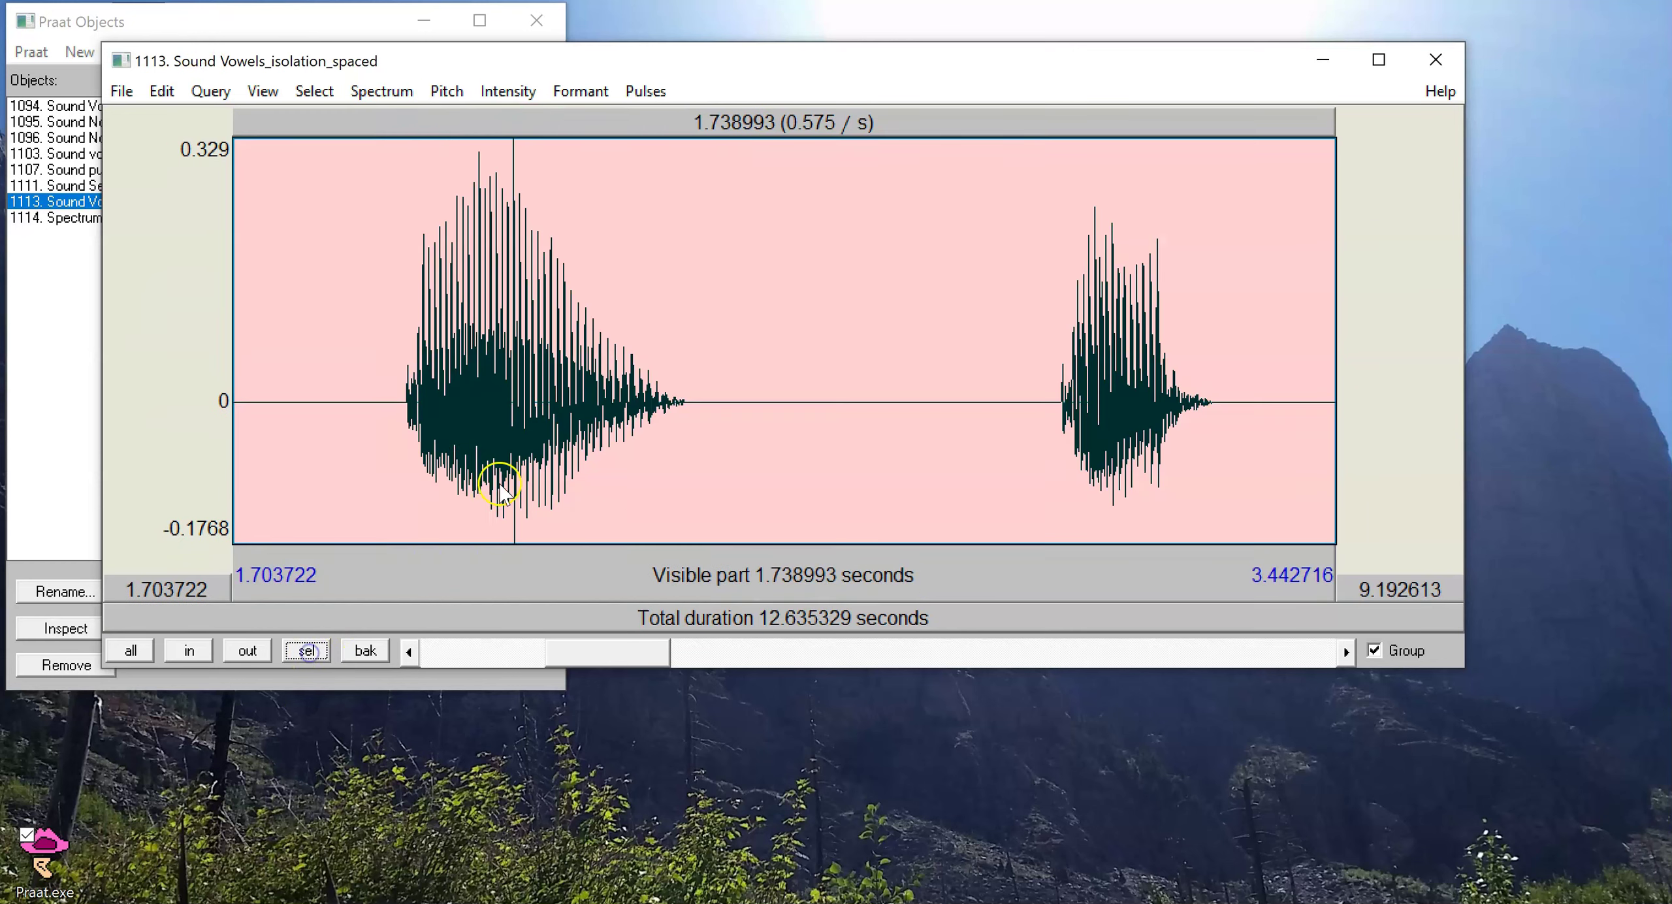
drag(405, 389, 691, 361)
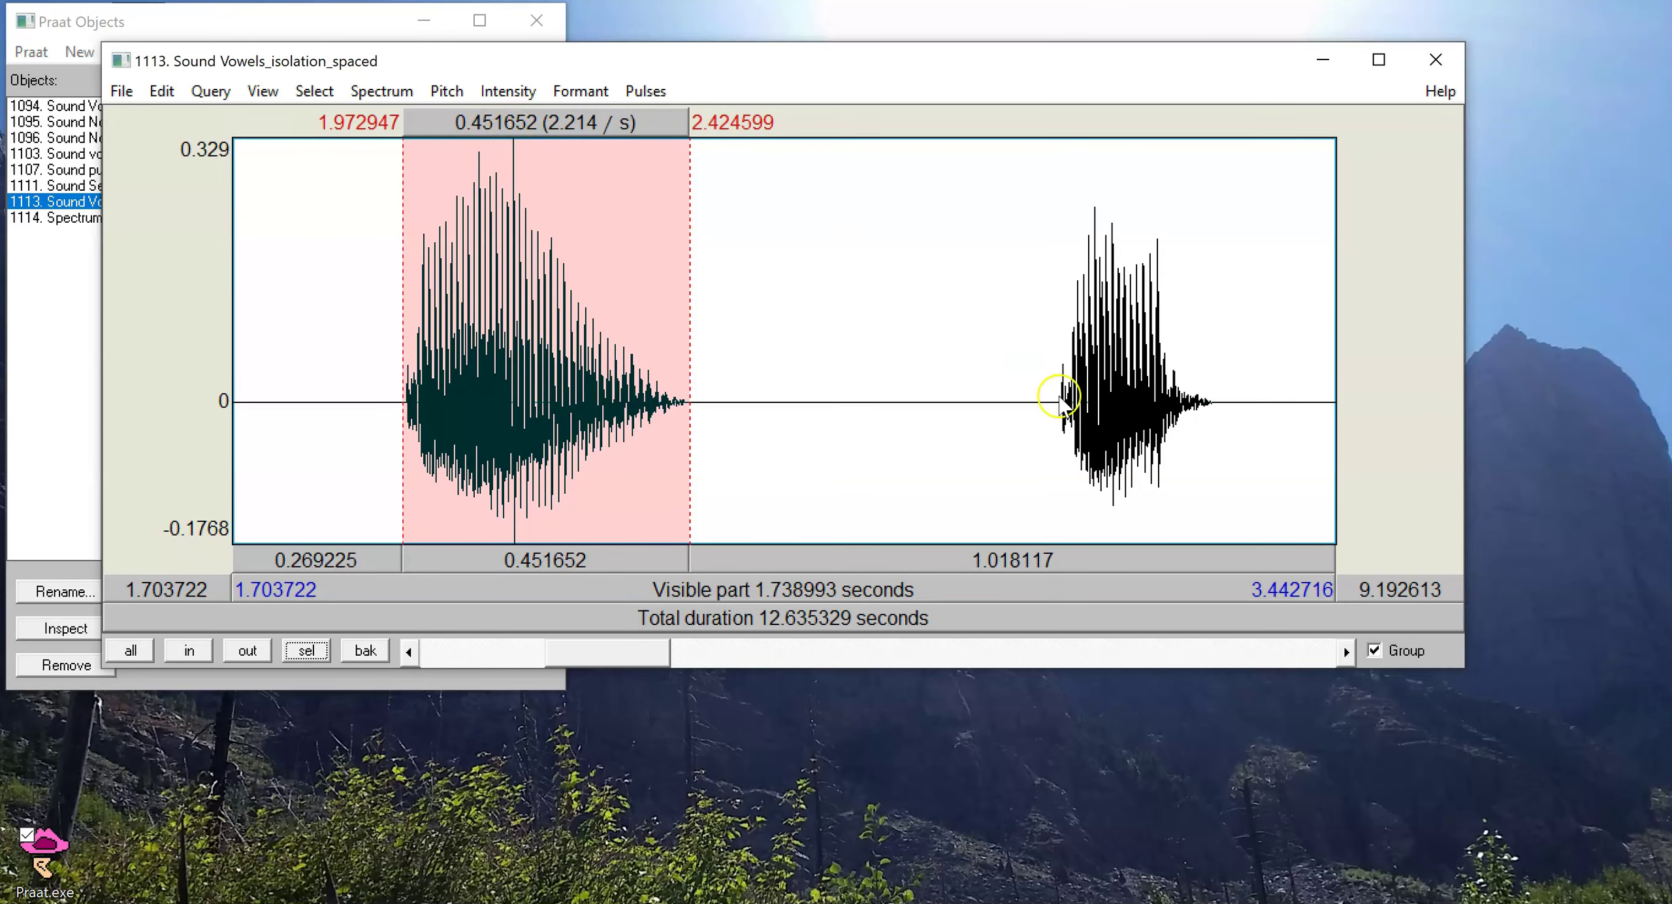
drag(1060, 396, 1205, 389)
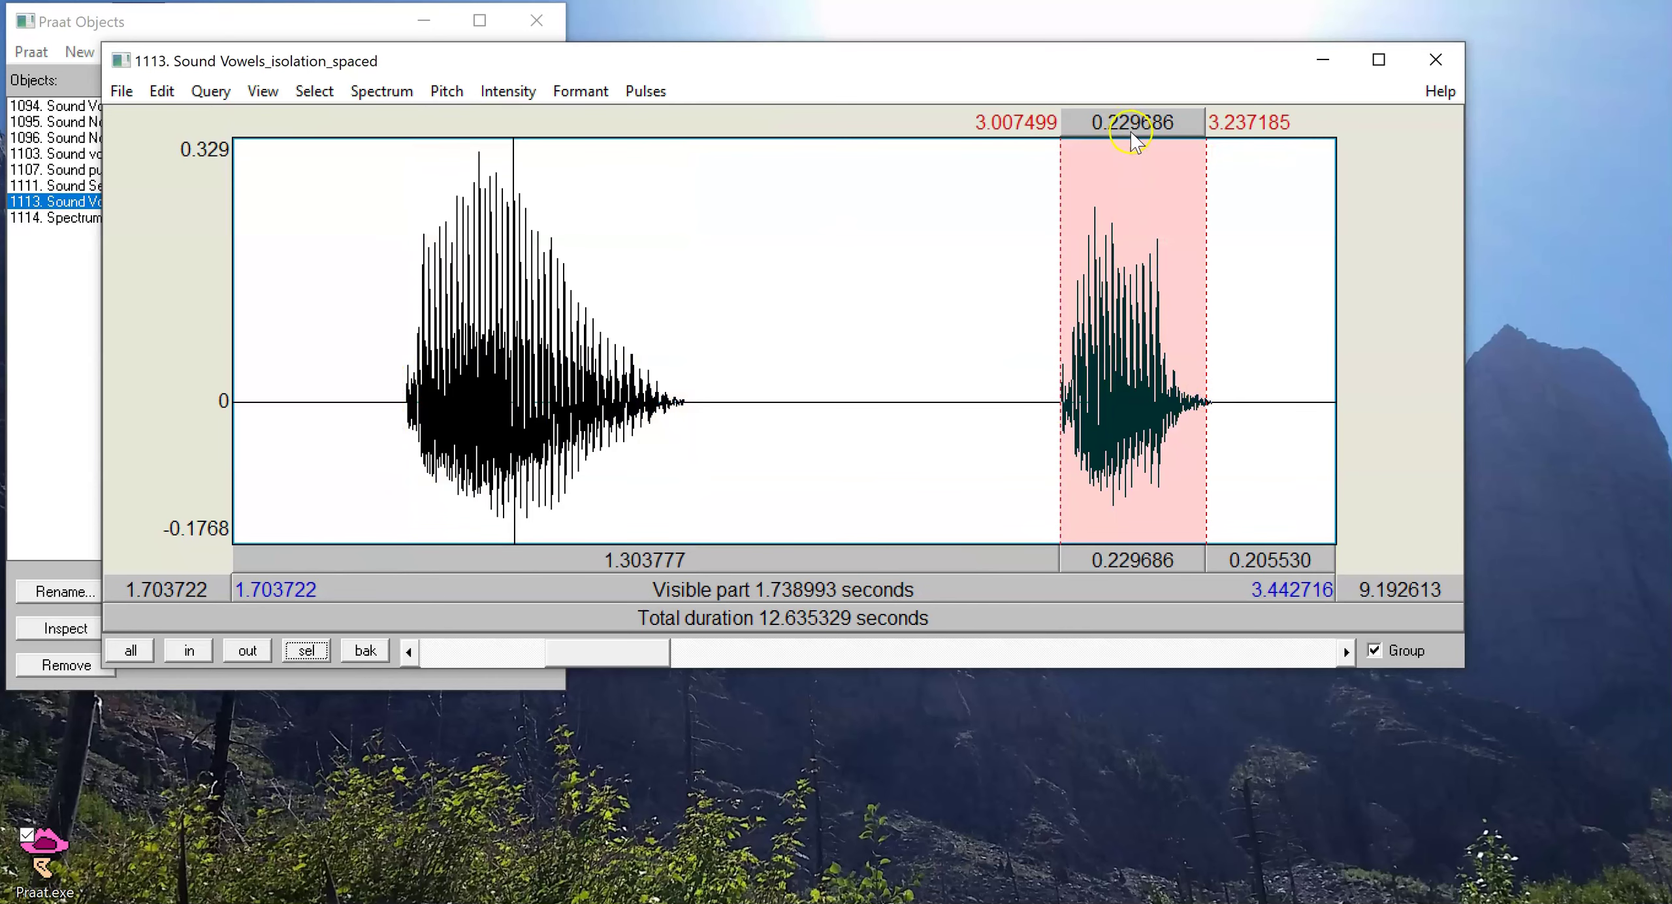
click(960, 401)
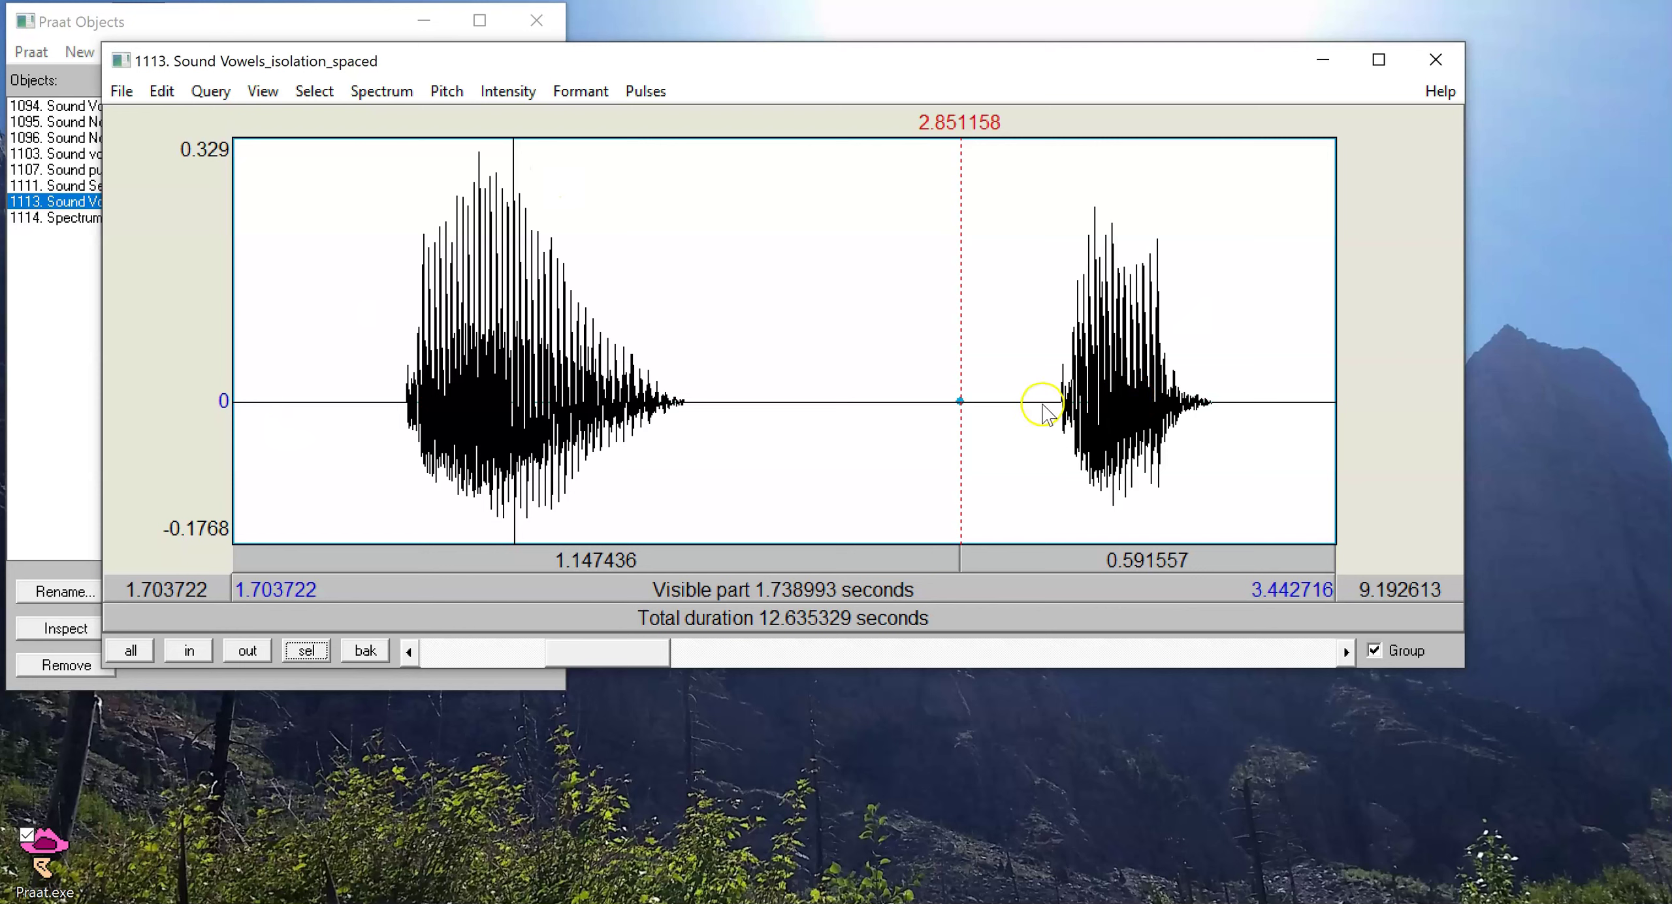
drag(680, 382, 385, 450)
Step: Zoom into the first vowel's individual vocal cycles, then back out to the whole recording
click(305, 650)
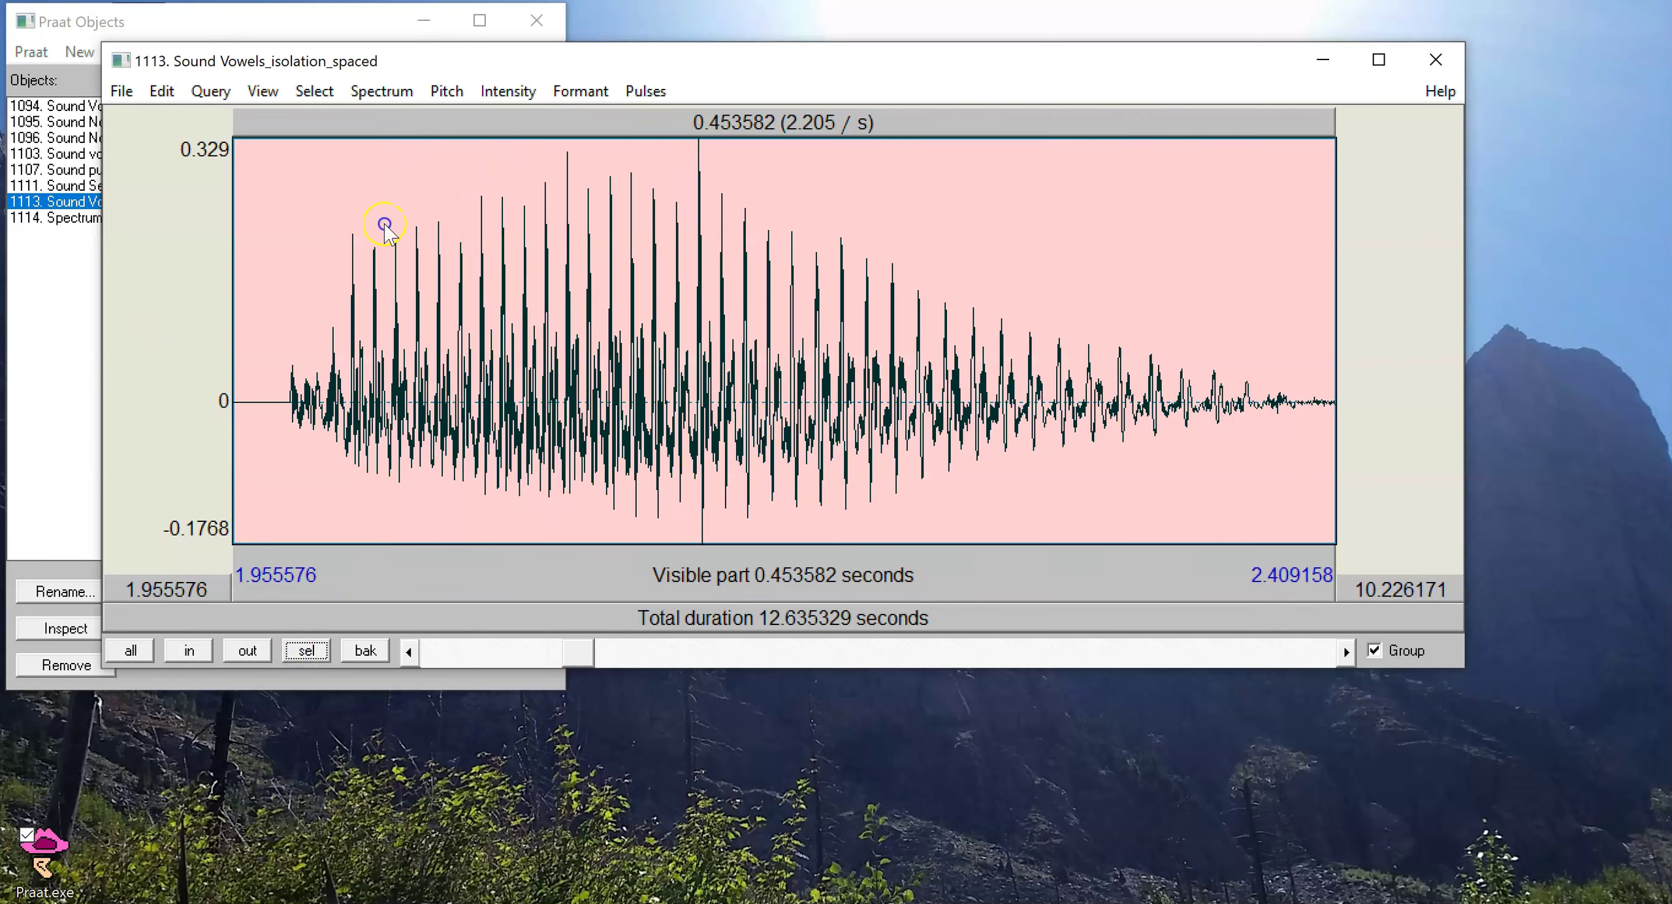
click(769, 437)
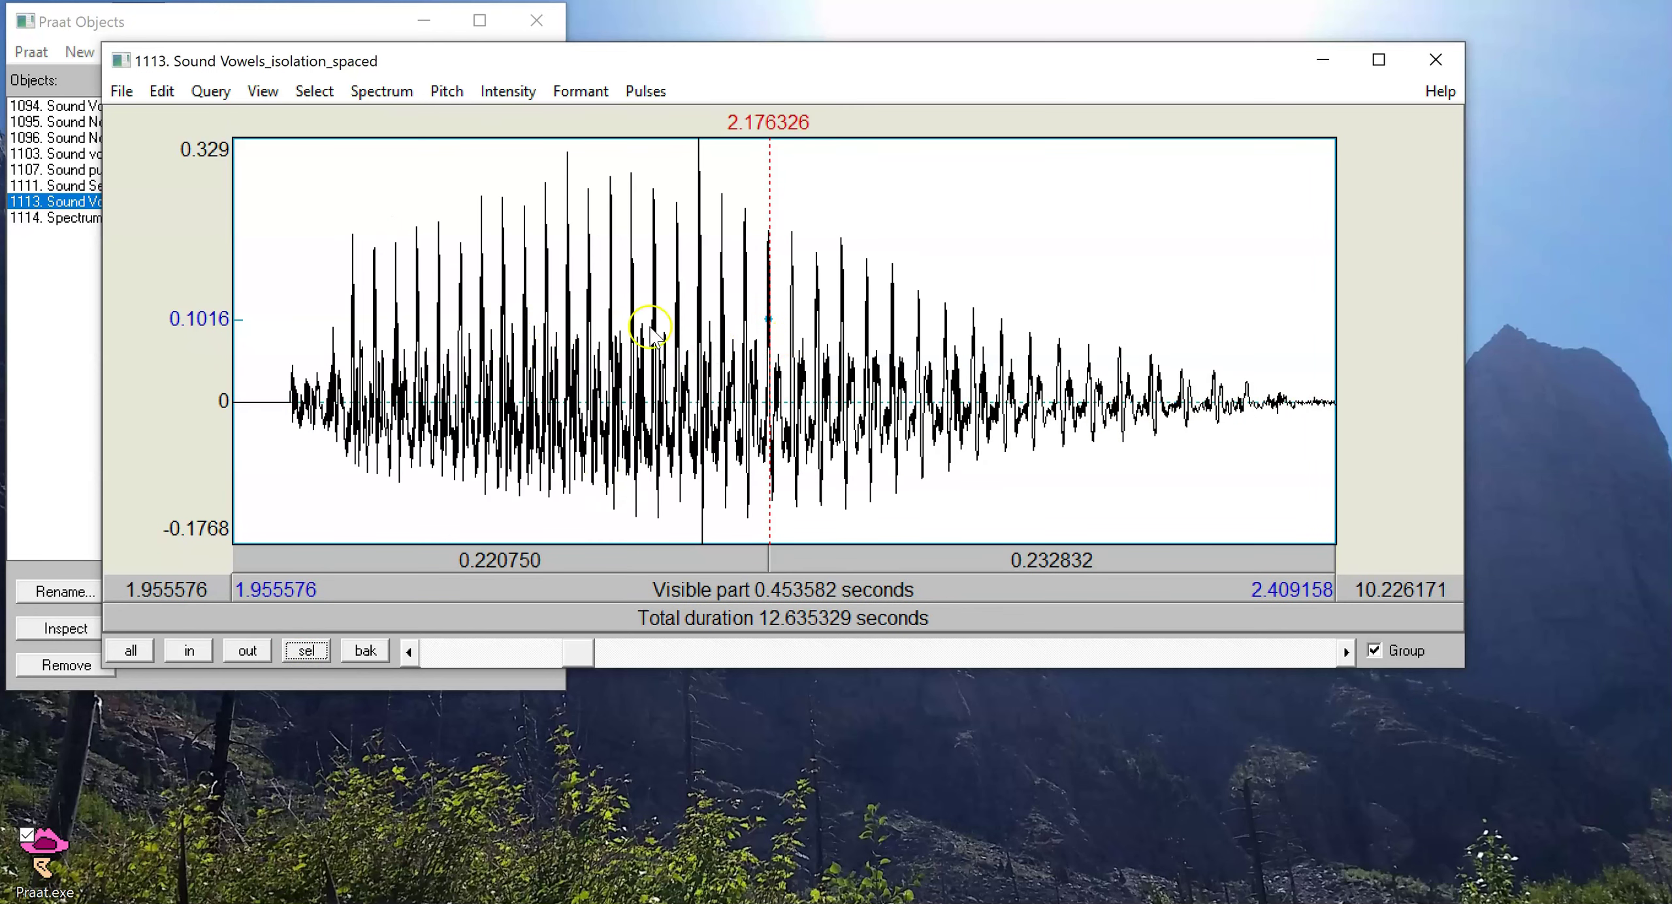
drag(493, 261, 713, 284)
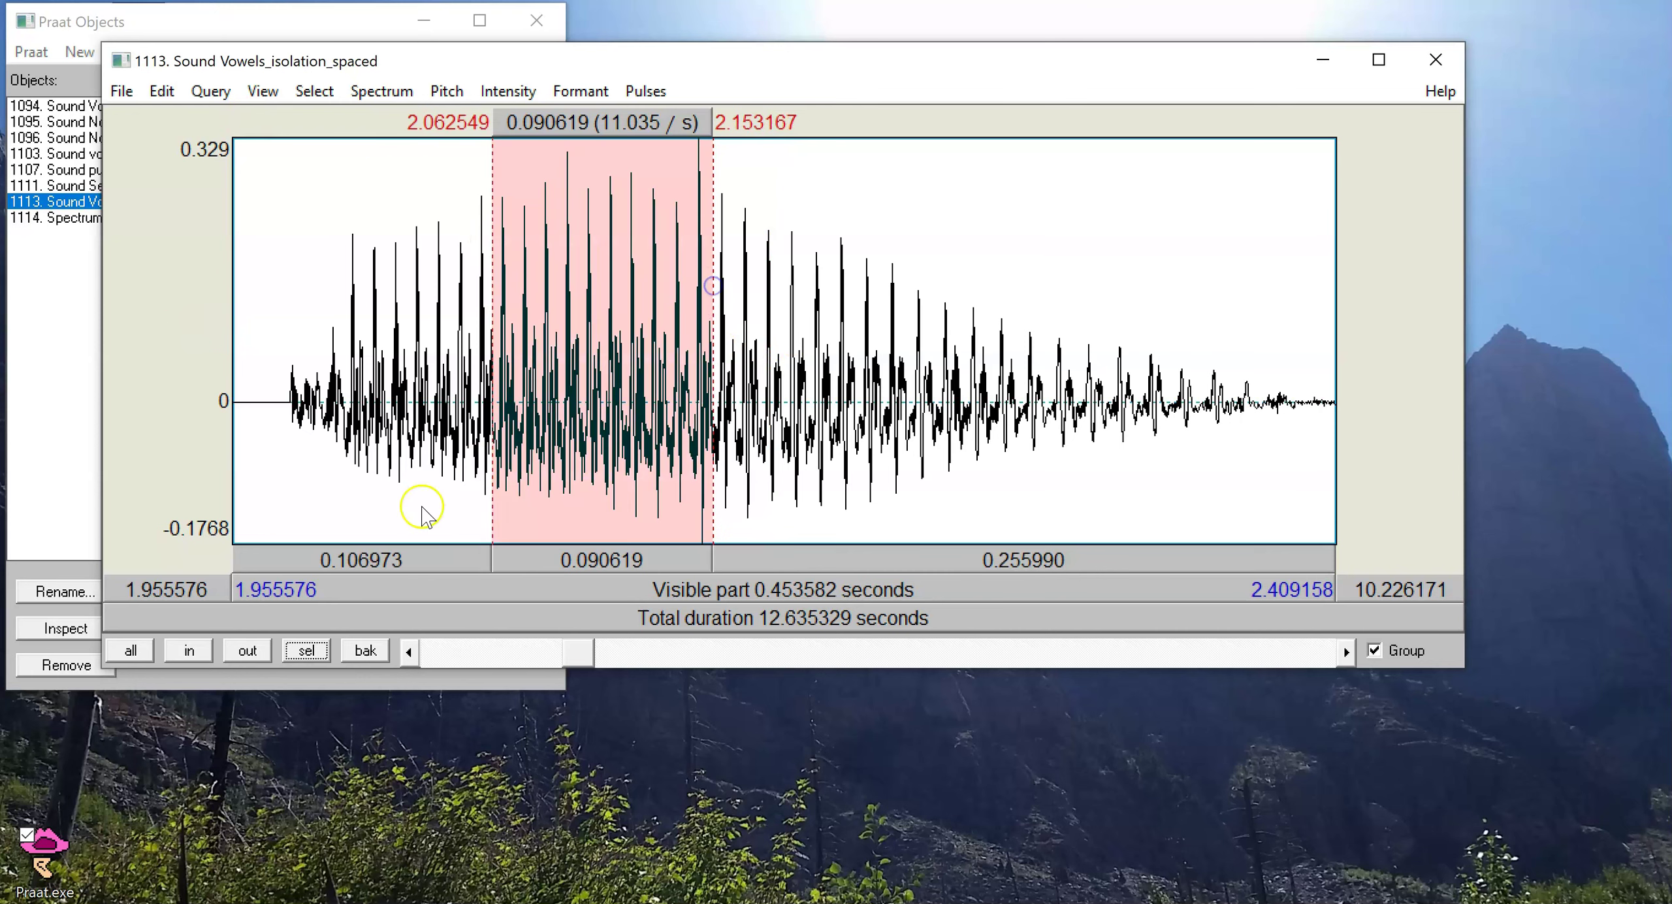
click(305, 650)
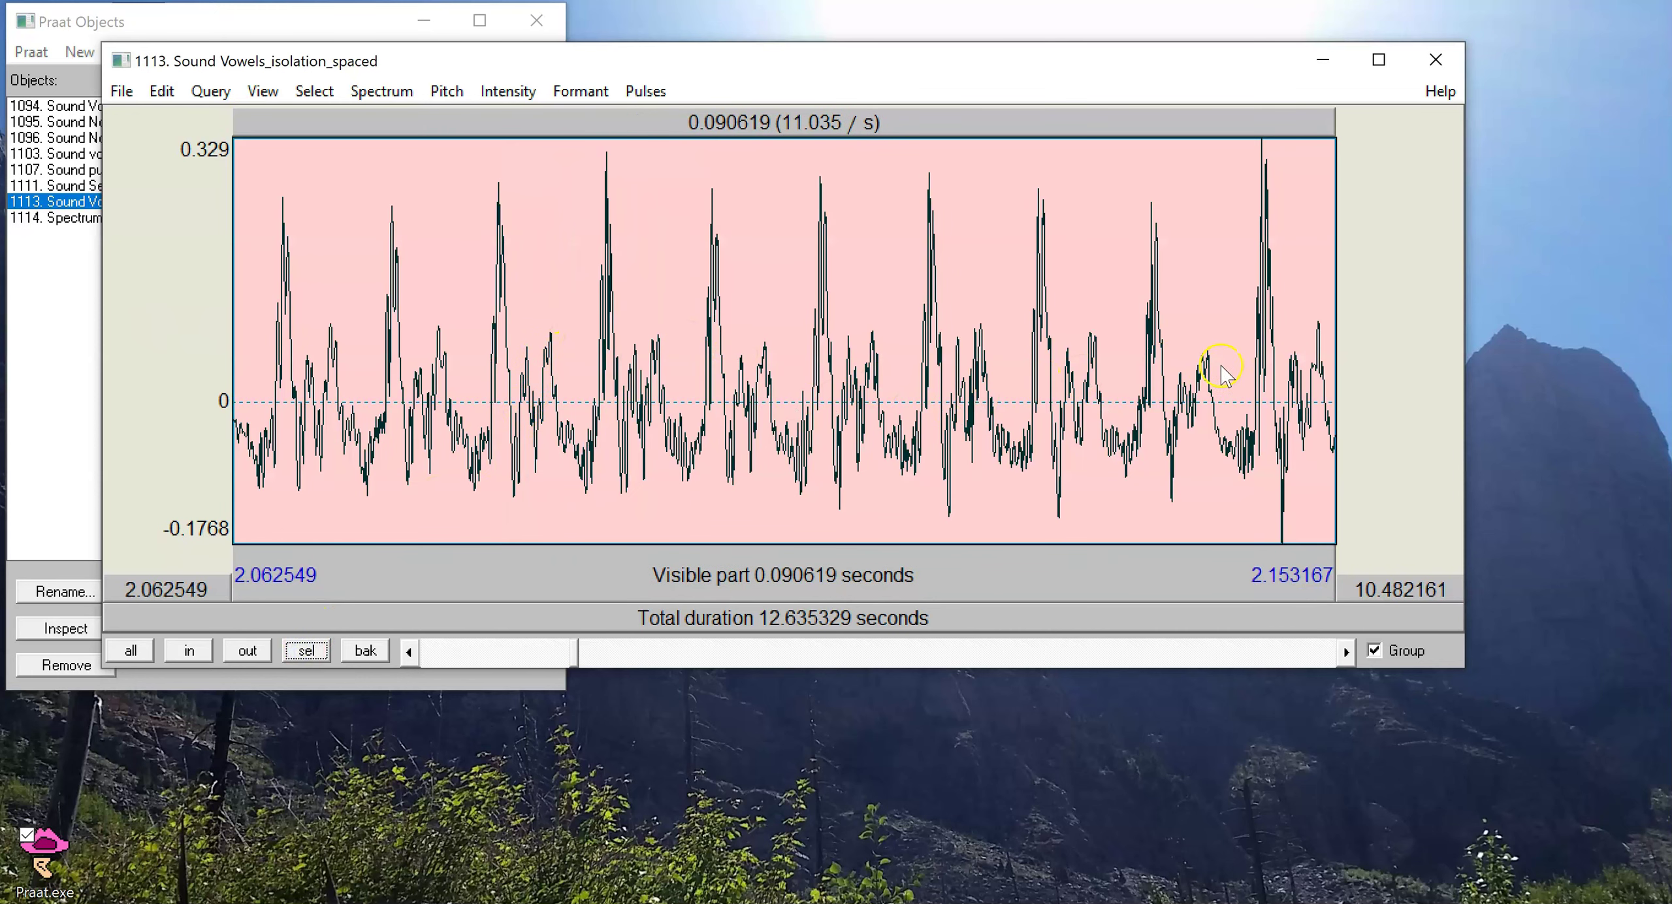
click(131, 650)
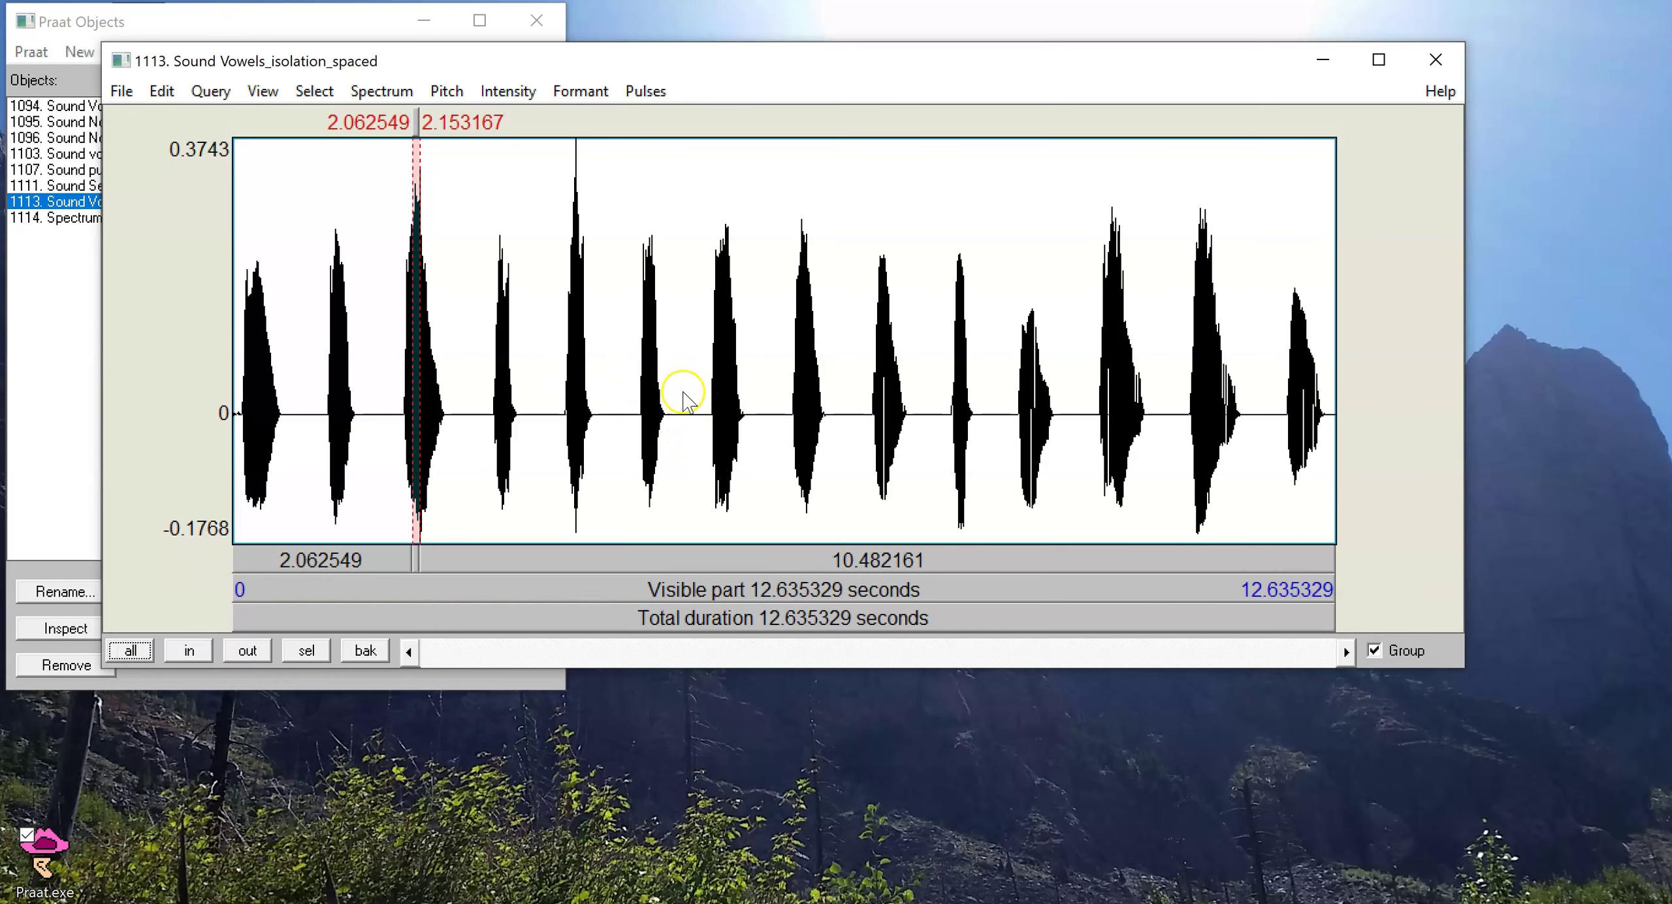
Step: Zoom to 3.611005–5.293902 s, then the second vowel, selecting its voiced part 4.685207–4.911561 s
drag(547, 383, 694, 392)
click(307, 650)
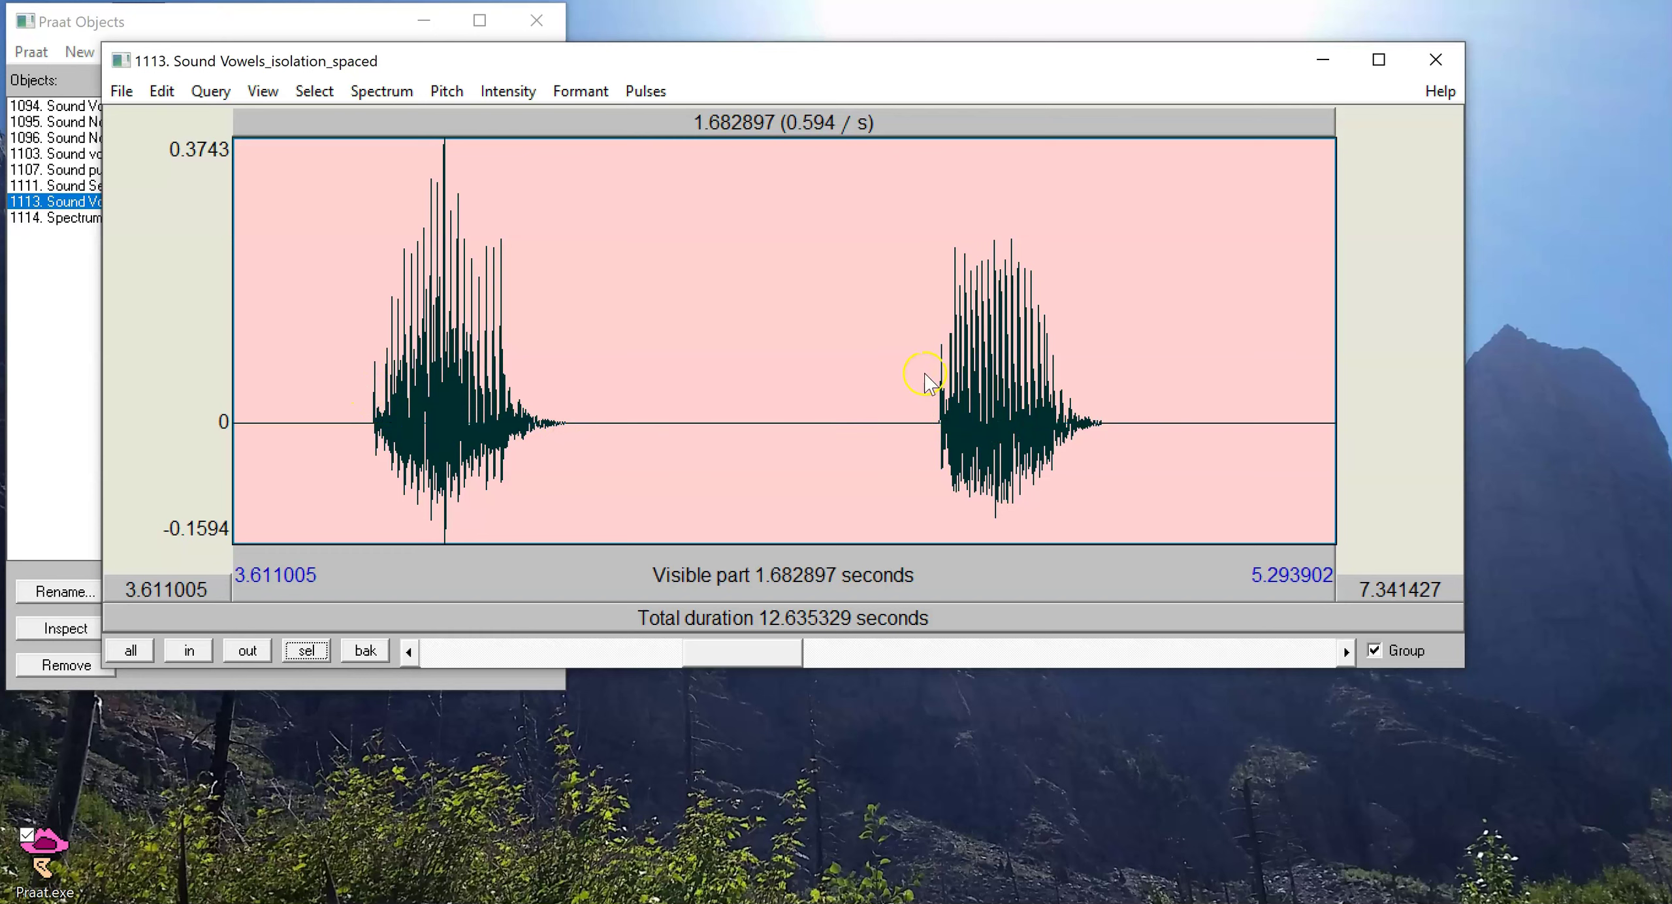
drag(922, 274, 1149, 318)
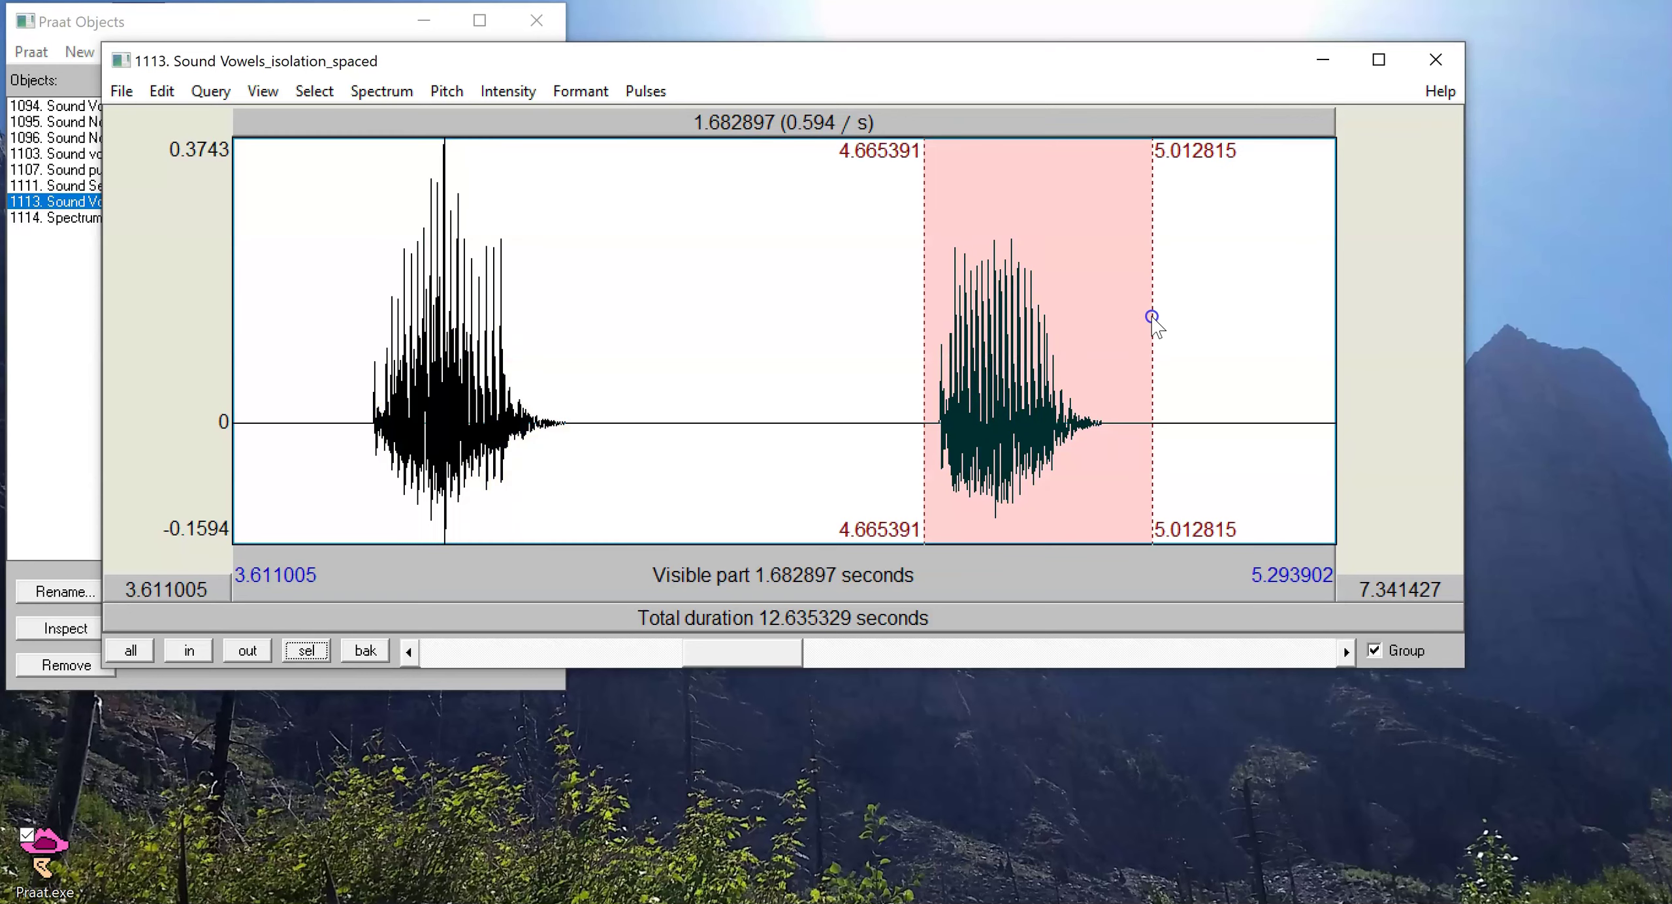
click(291, 650)
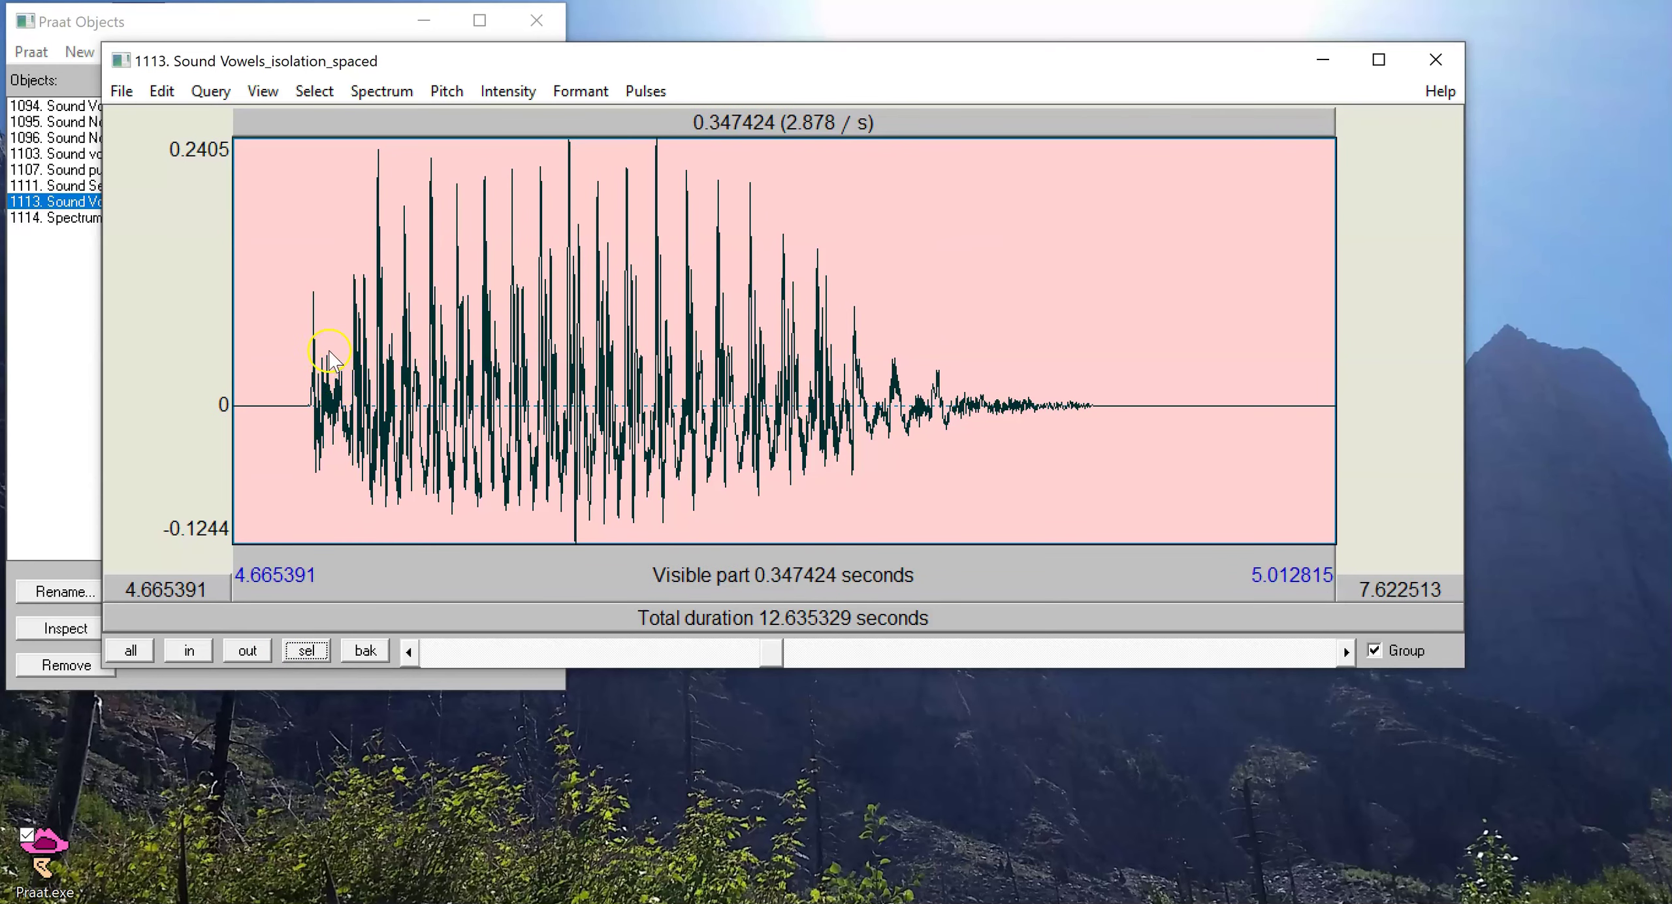
click(409, 653)
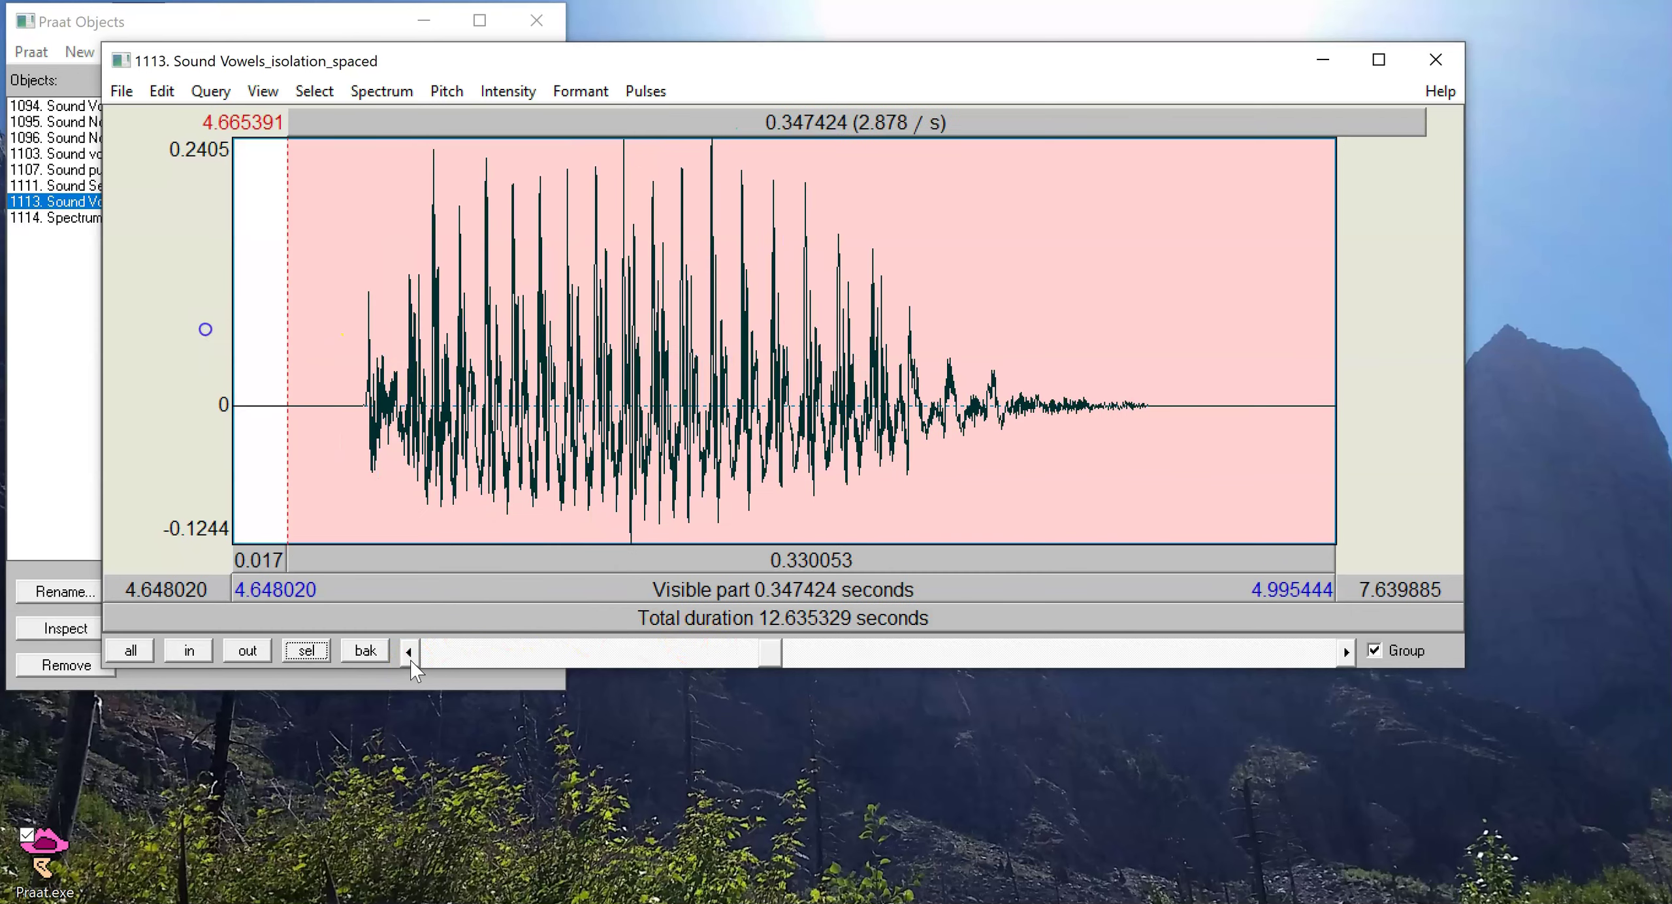
click(443, 475)
drag(406, 405, 1125, 280)
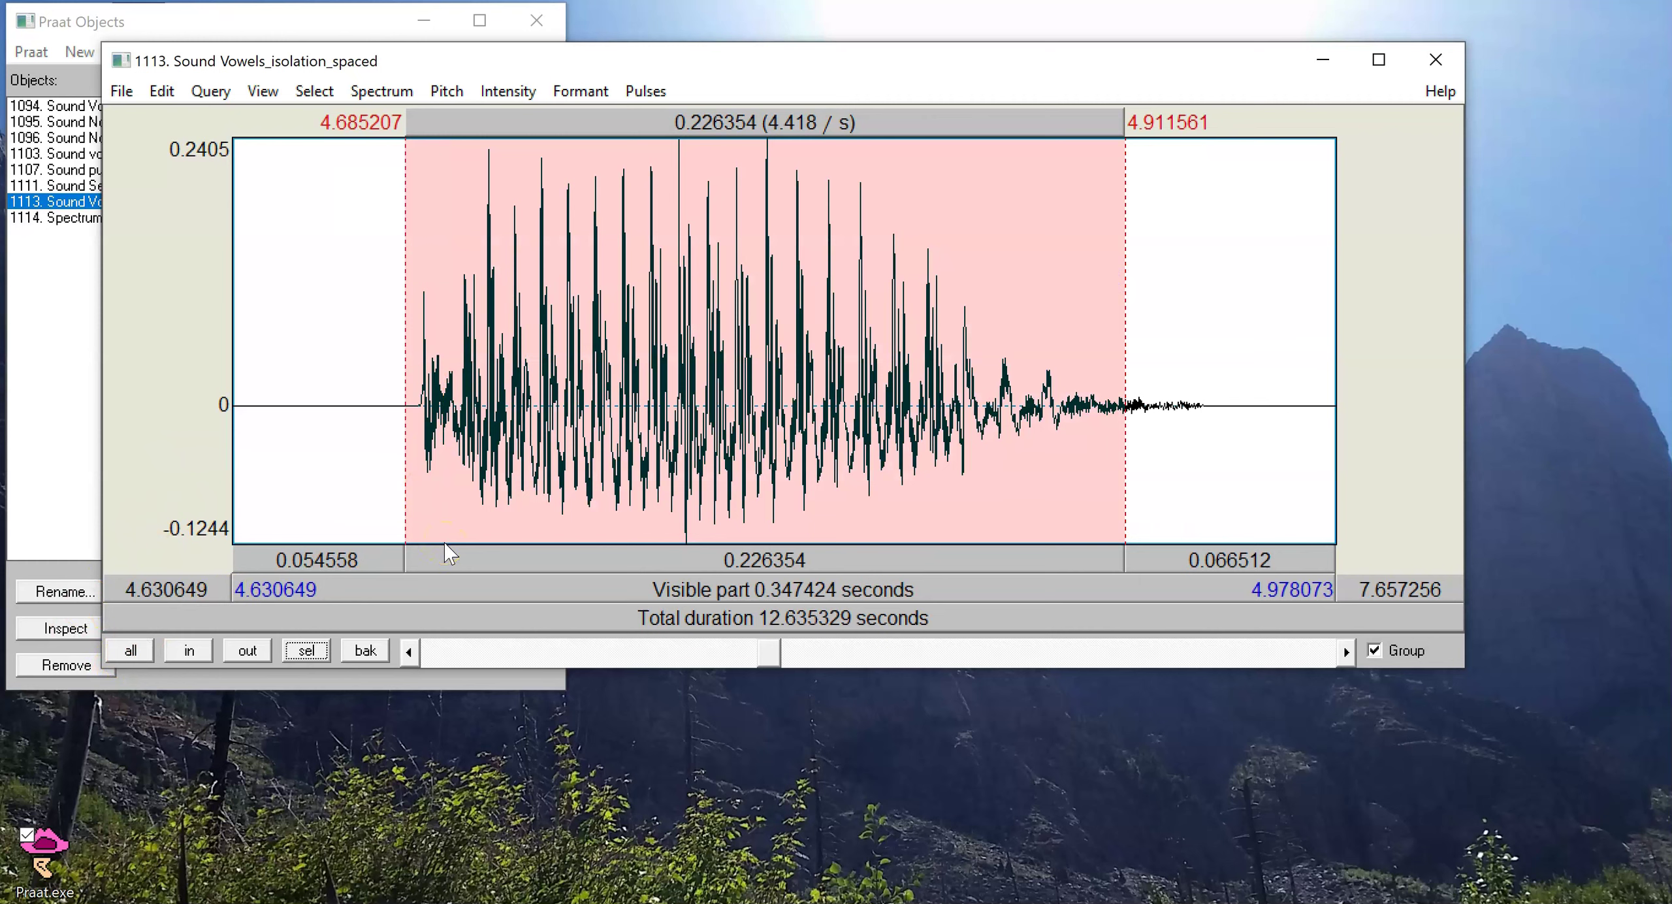
Step: Zoom out to the whole recording and turn the spectrogram display back on
click(400, 95)
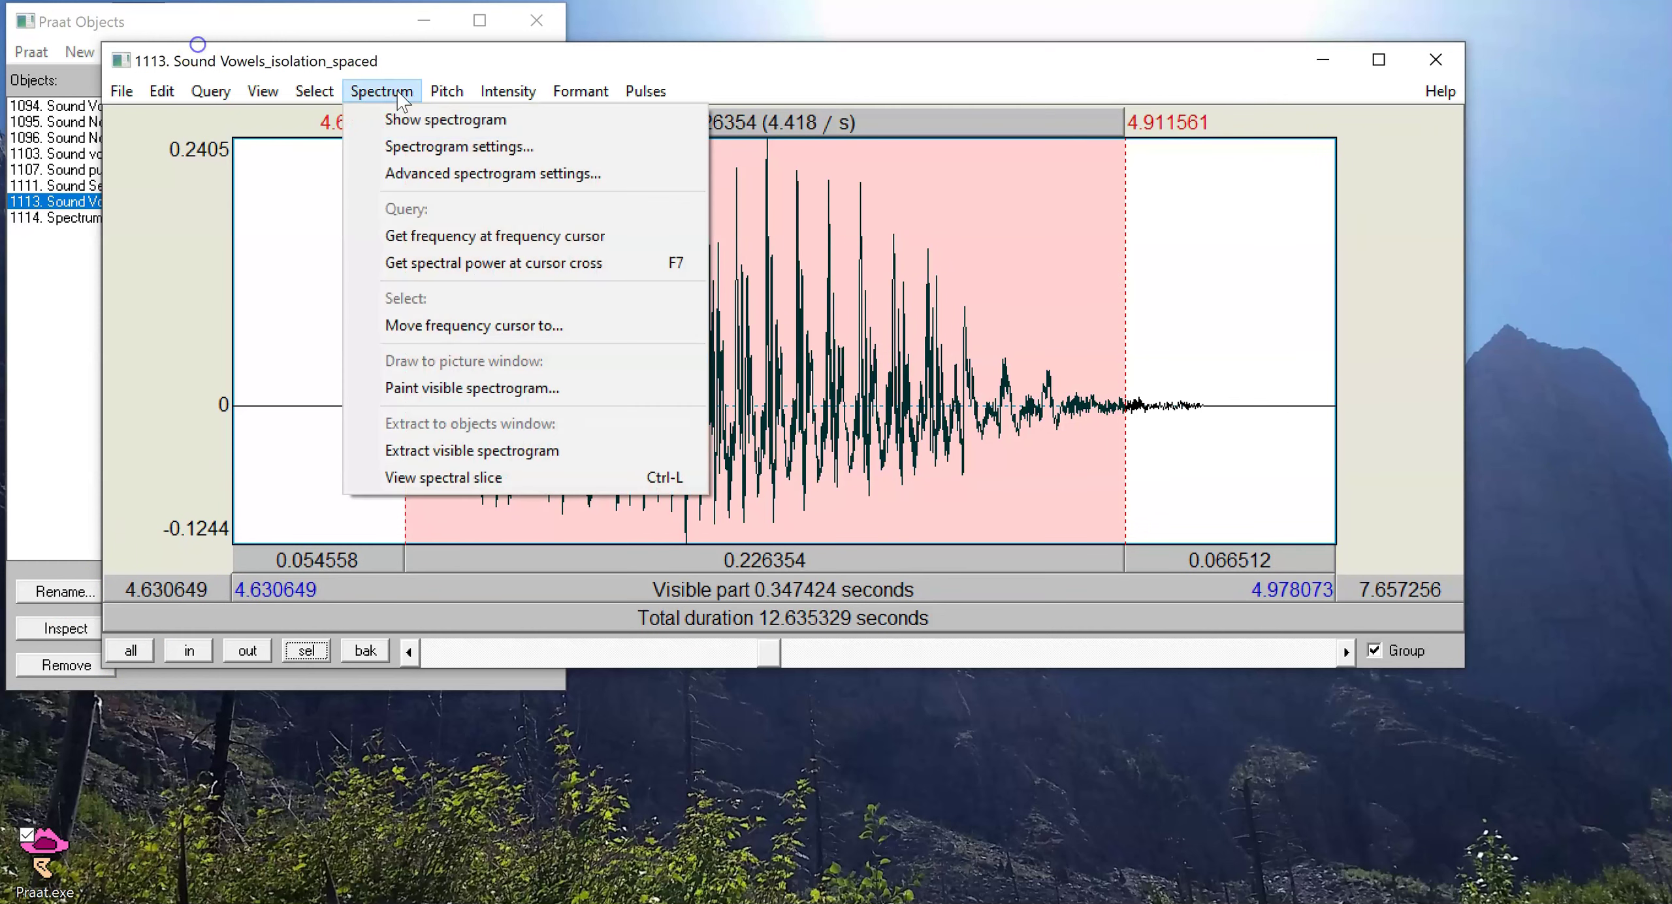
click(155, 643)
click(134, 649)
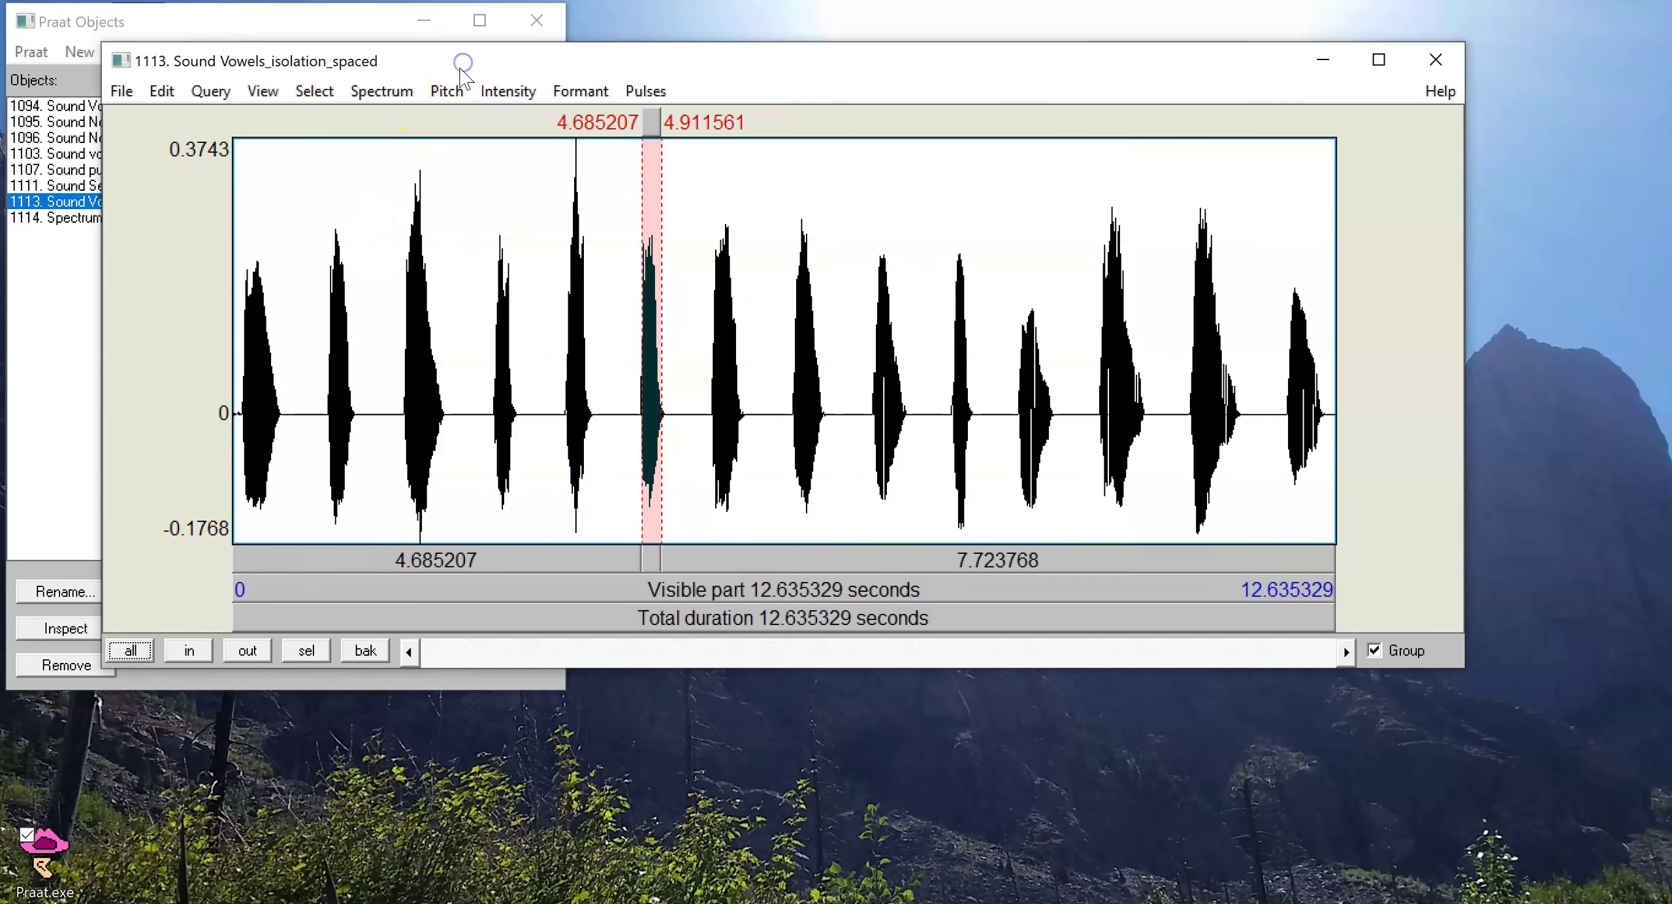
click(400, 92)
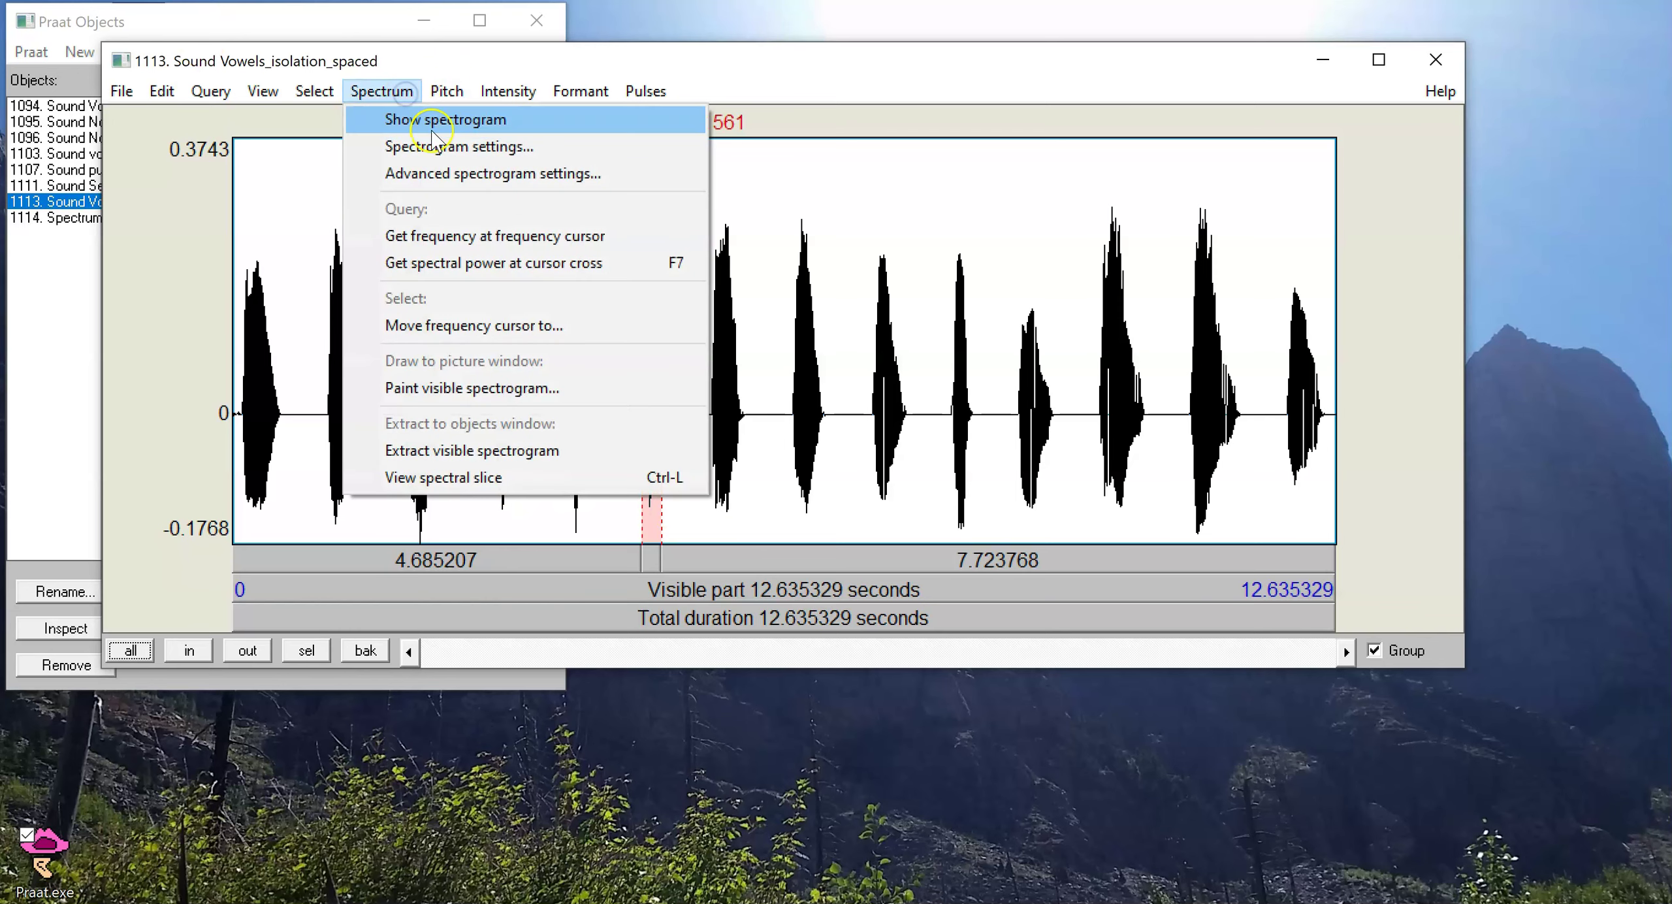
click(500, 120)
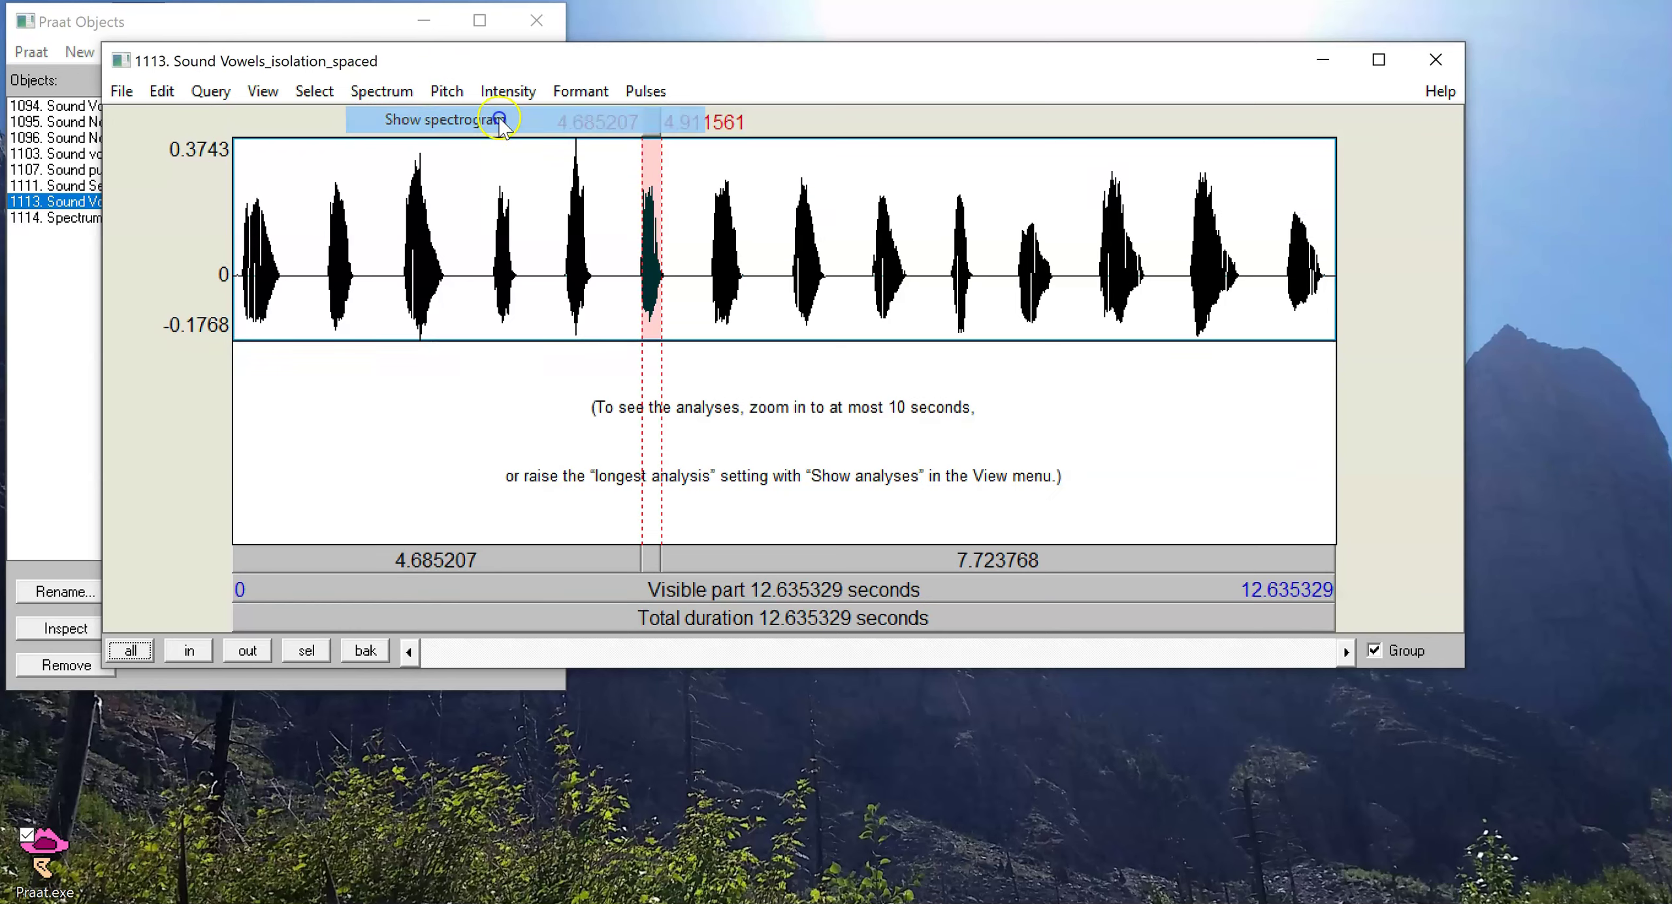
Step: Select the first 4.256 seconds of the sound and zoom to that stretch
click(245, 304)
click(233, 268)
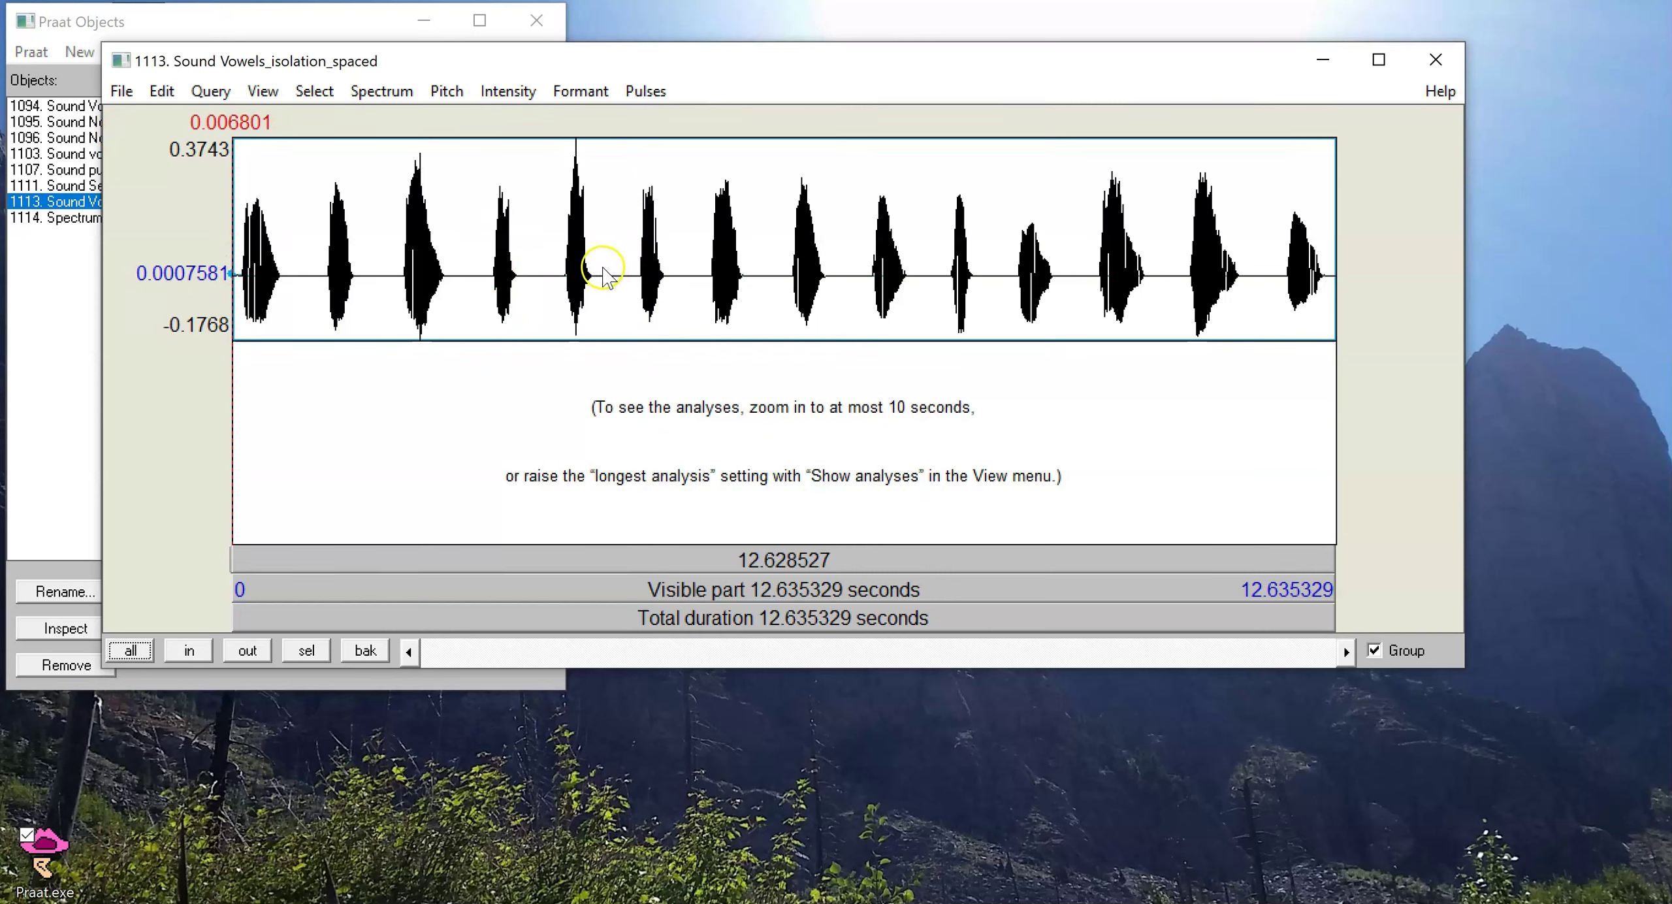
drag(603, 271, 191, 323)
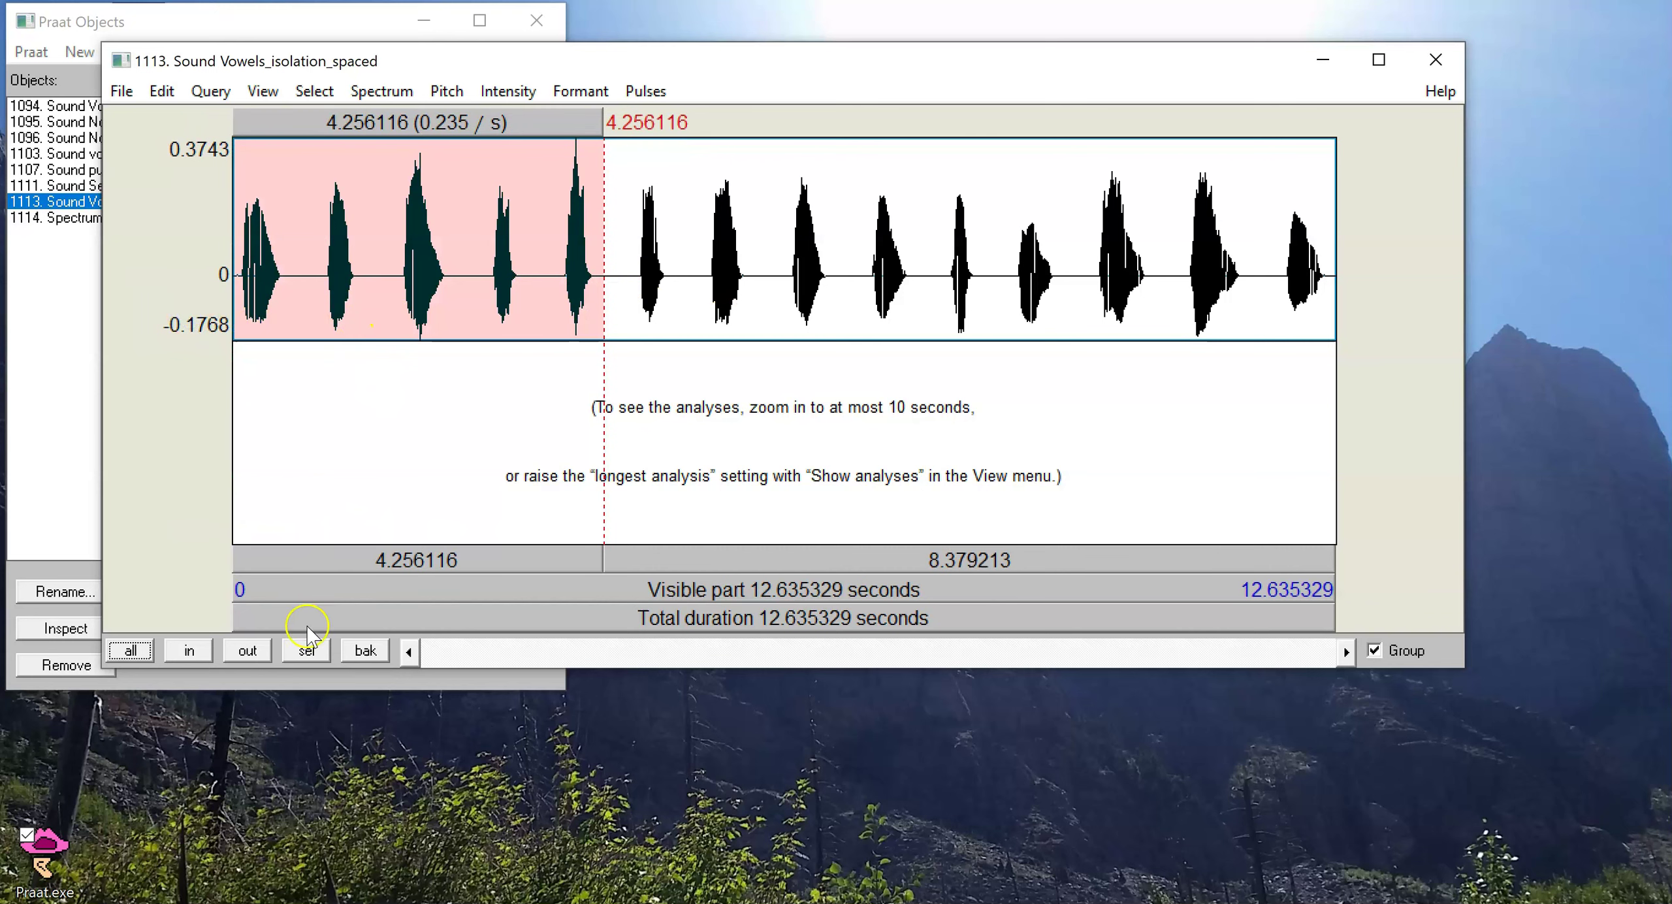
click(312, 653)
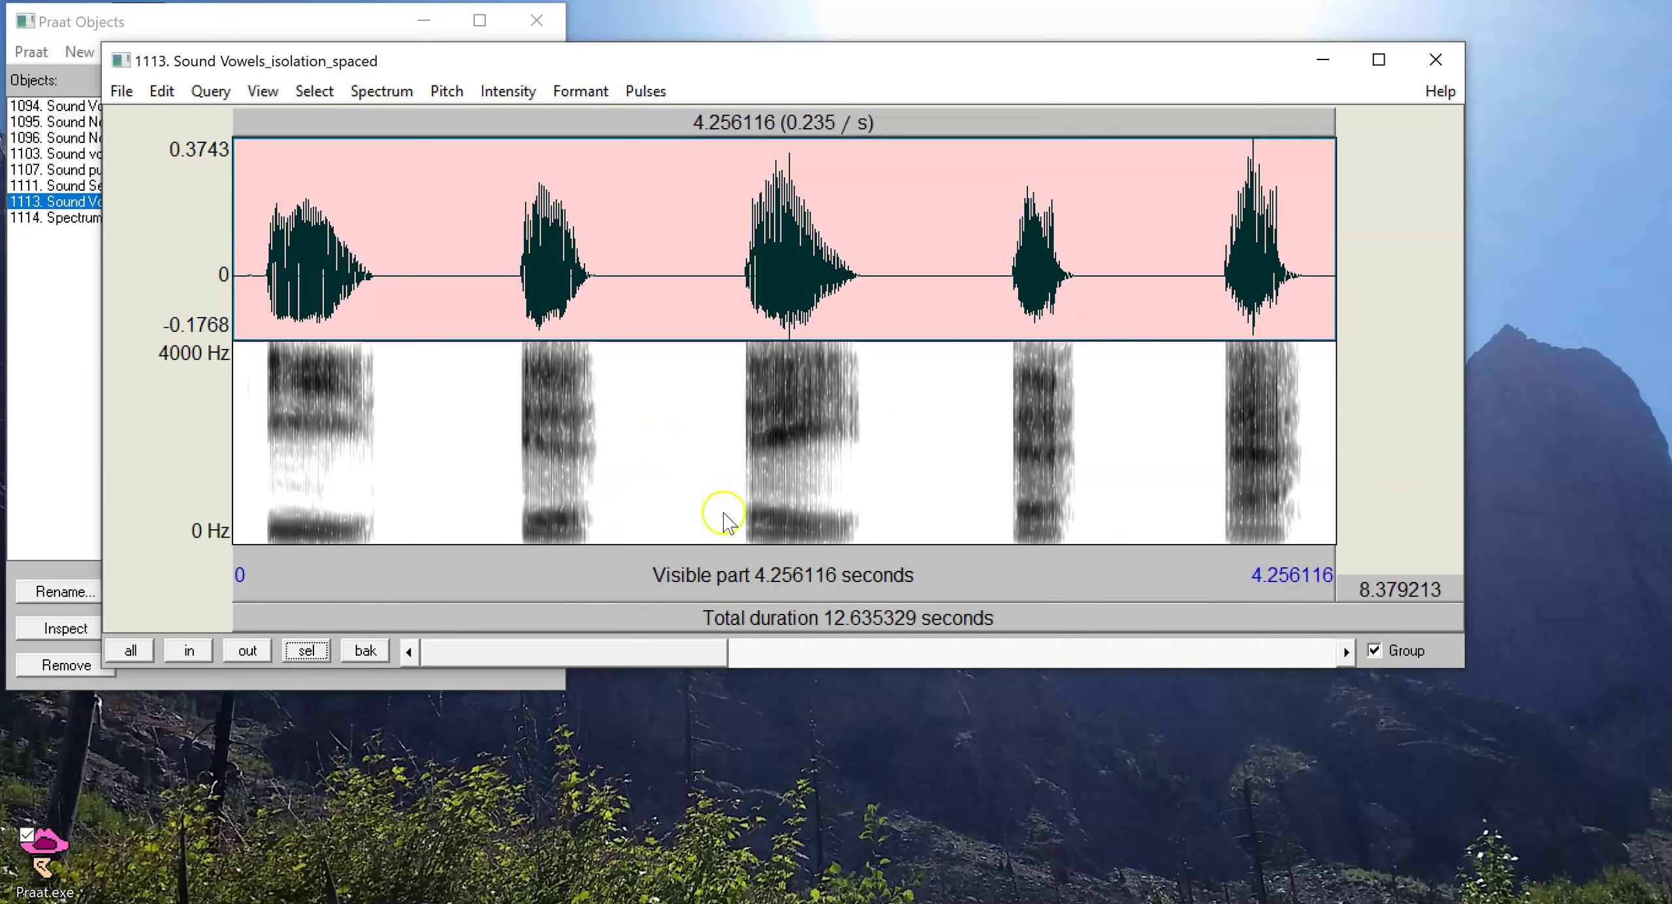
Step: Zoom to 1.858794–3.356279 s and place cursors in and between the first two vowels
drag(714, 262, 1104, 239)
click(305, 650)
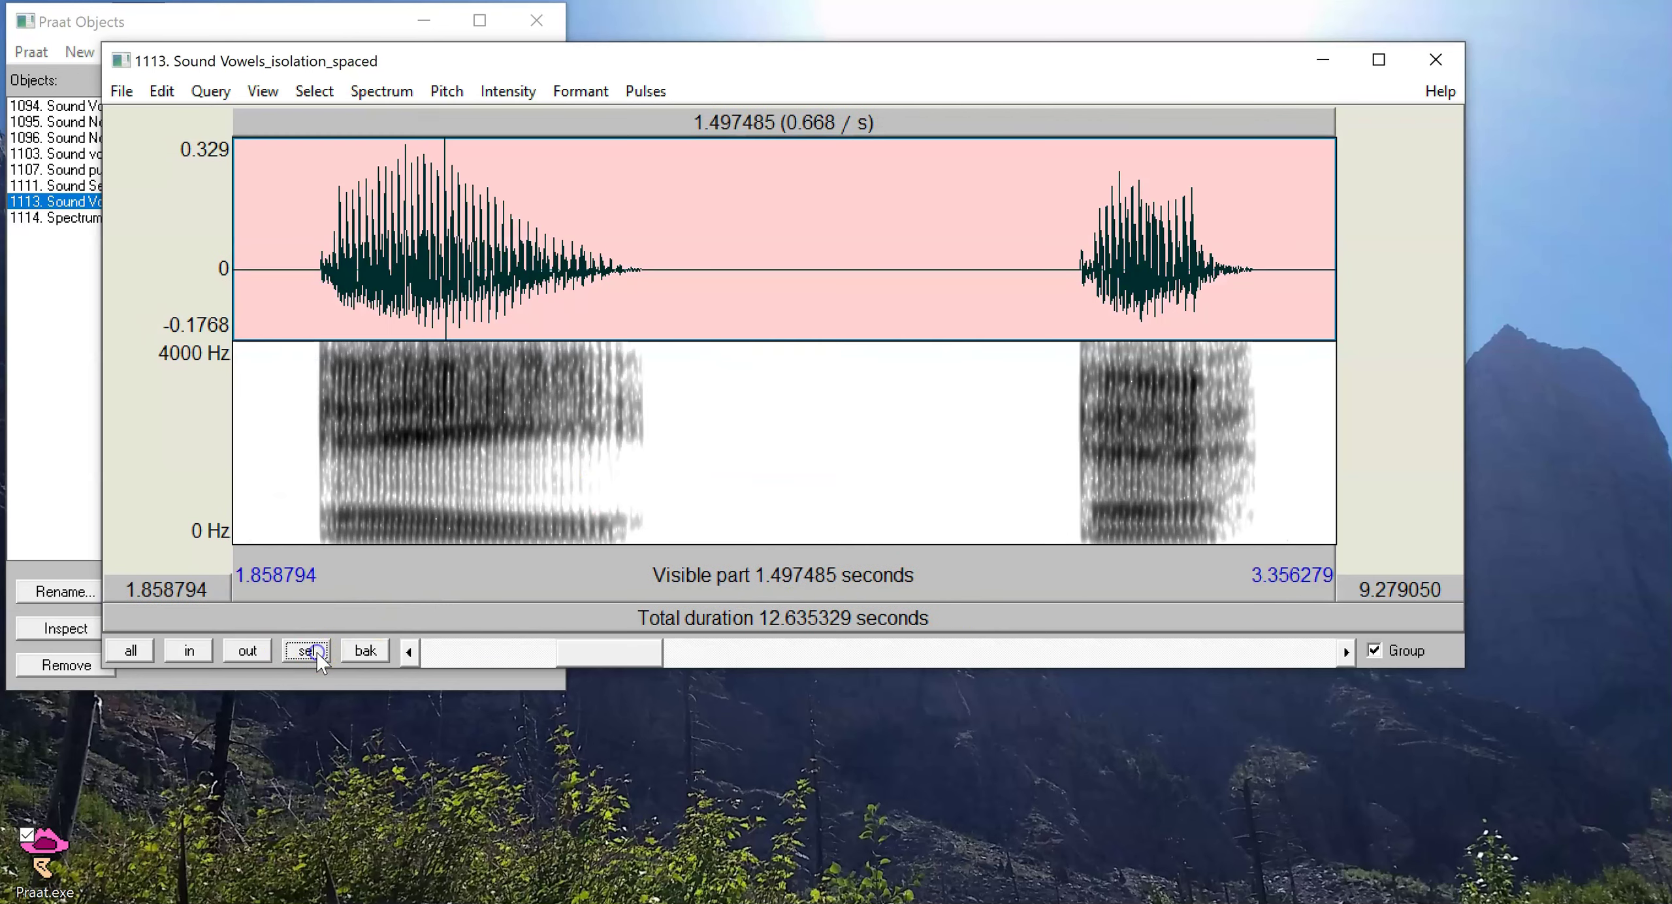
drag(322, 265, 643, 266)
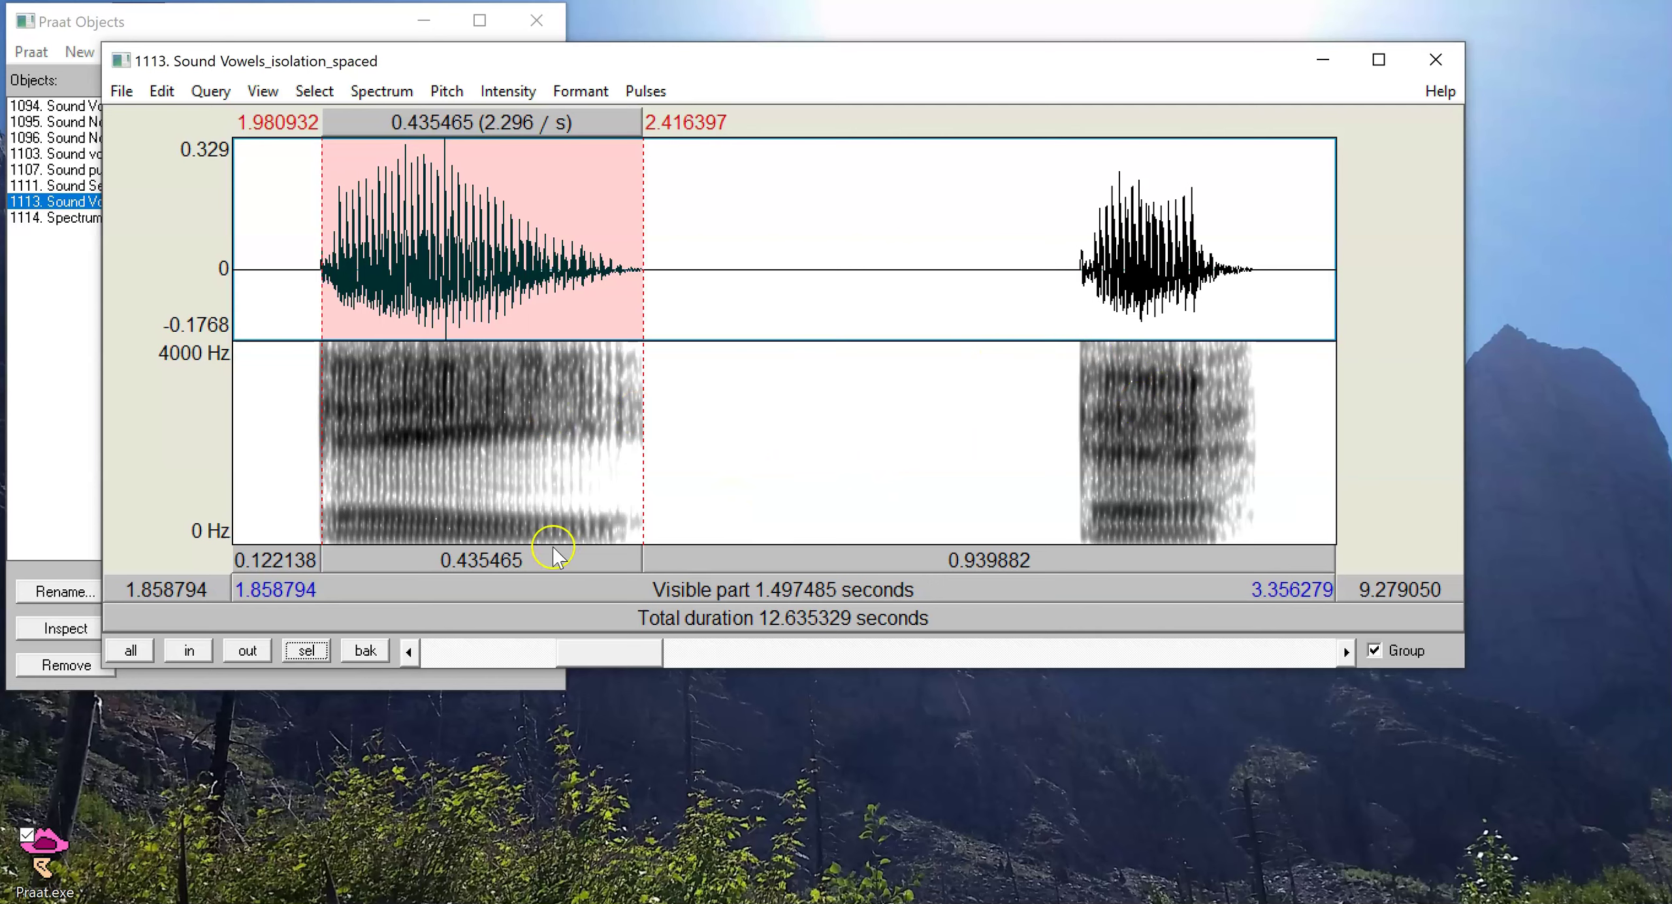
click(695, 518)
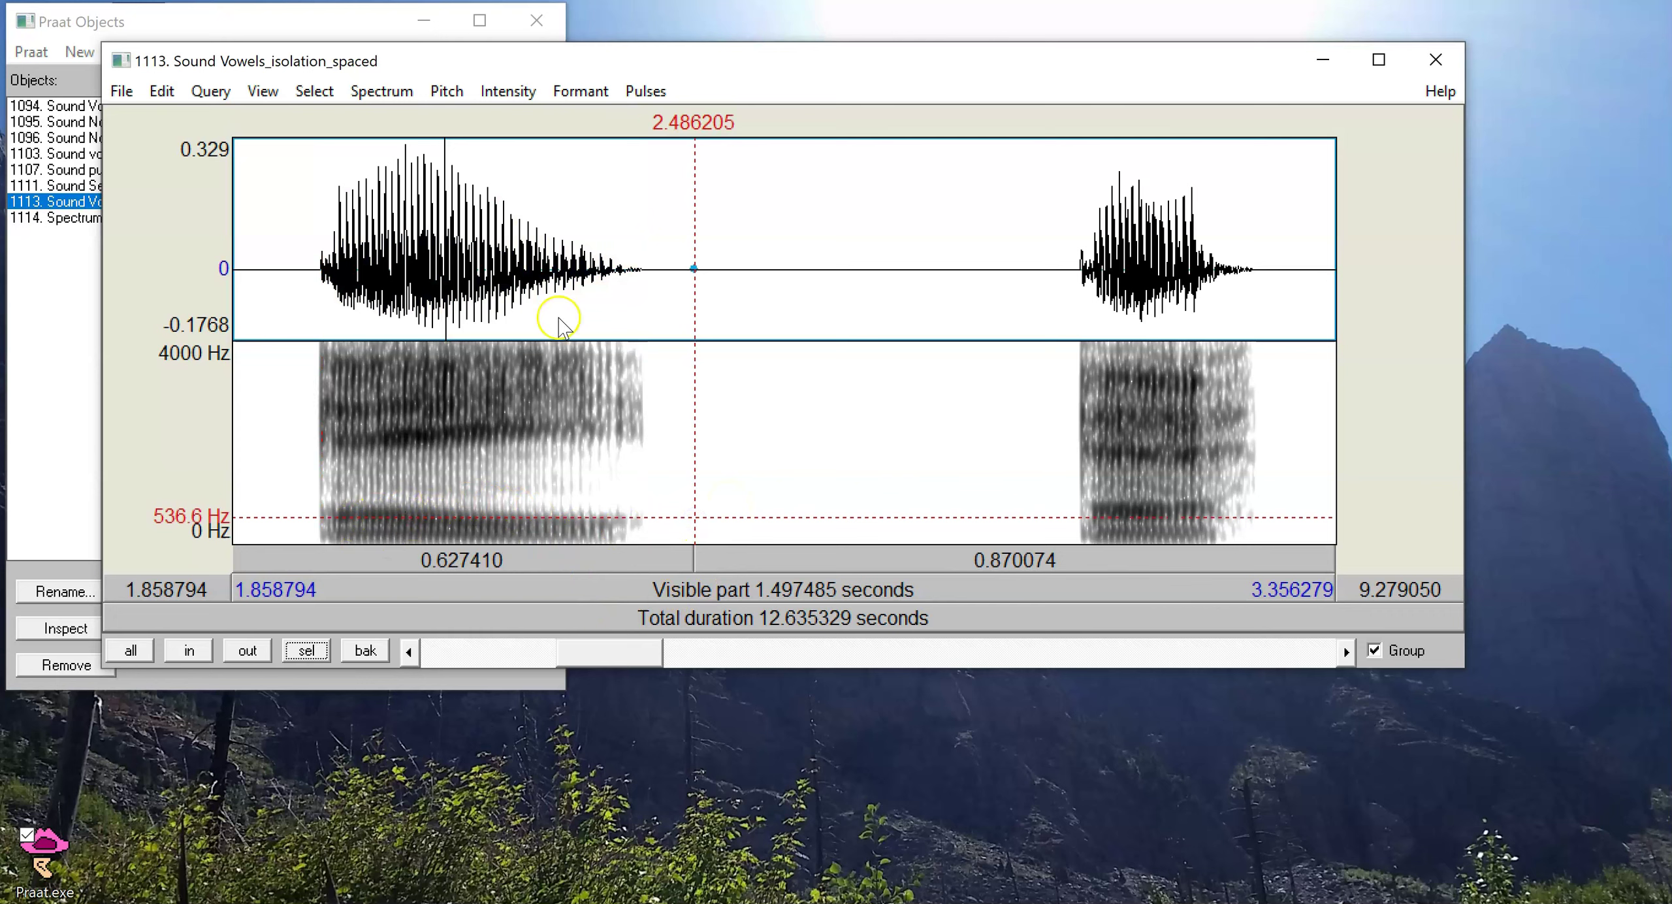
click(1064, 248)
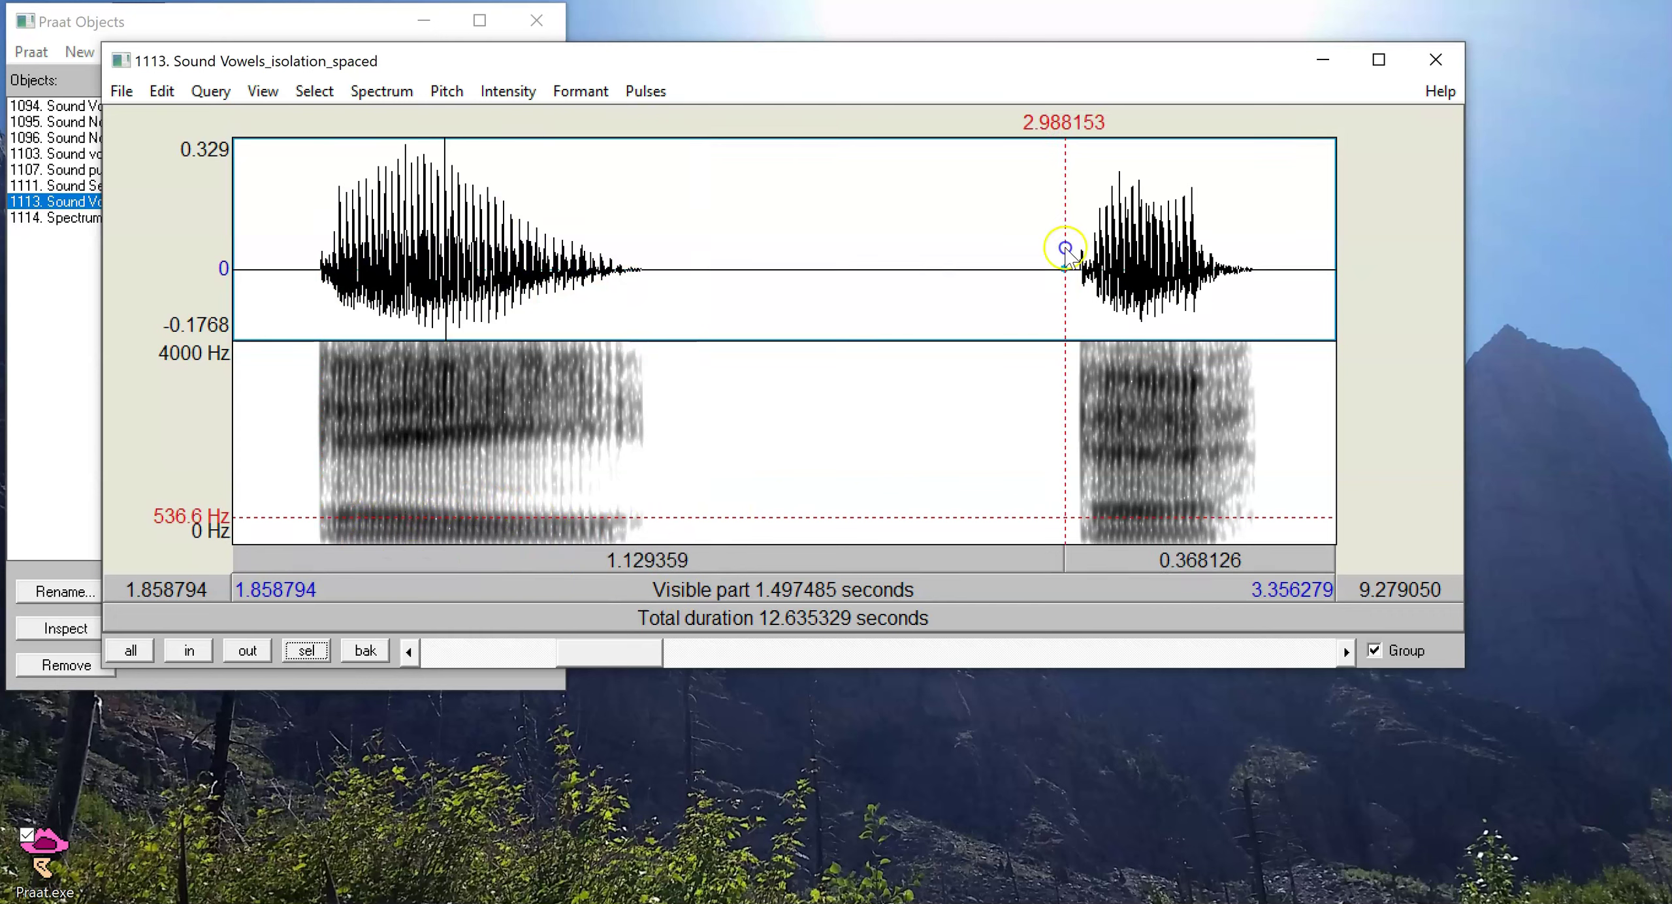
click(388, 449)
Step: Show the formant tracks over the spectrogram, then hide them again
click(580, 91)
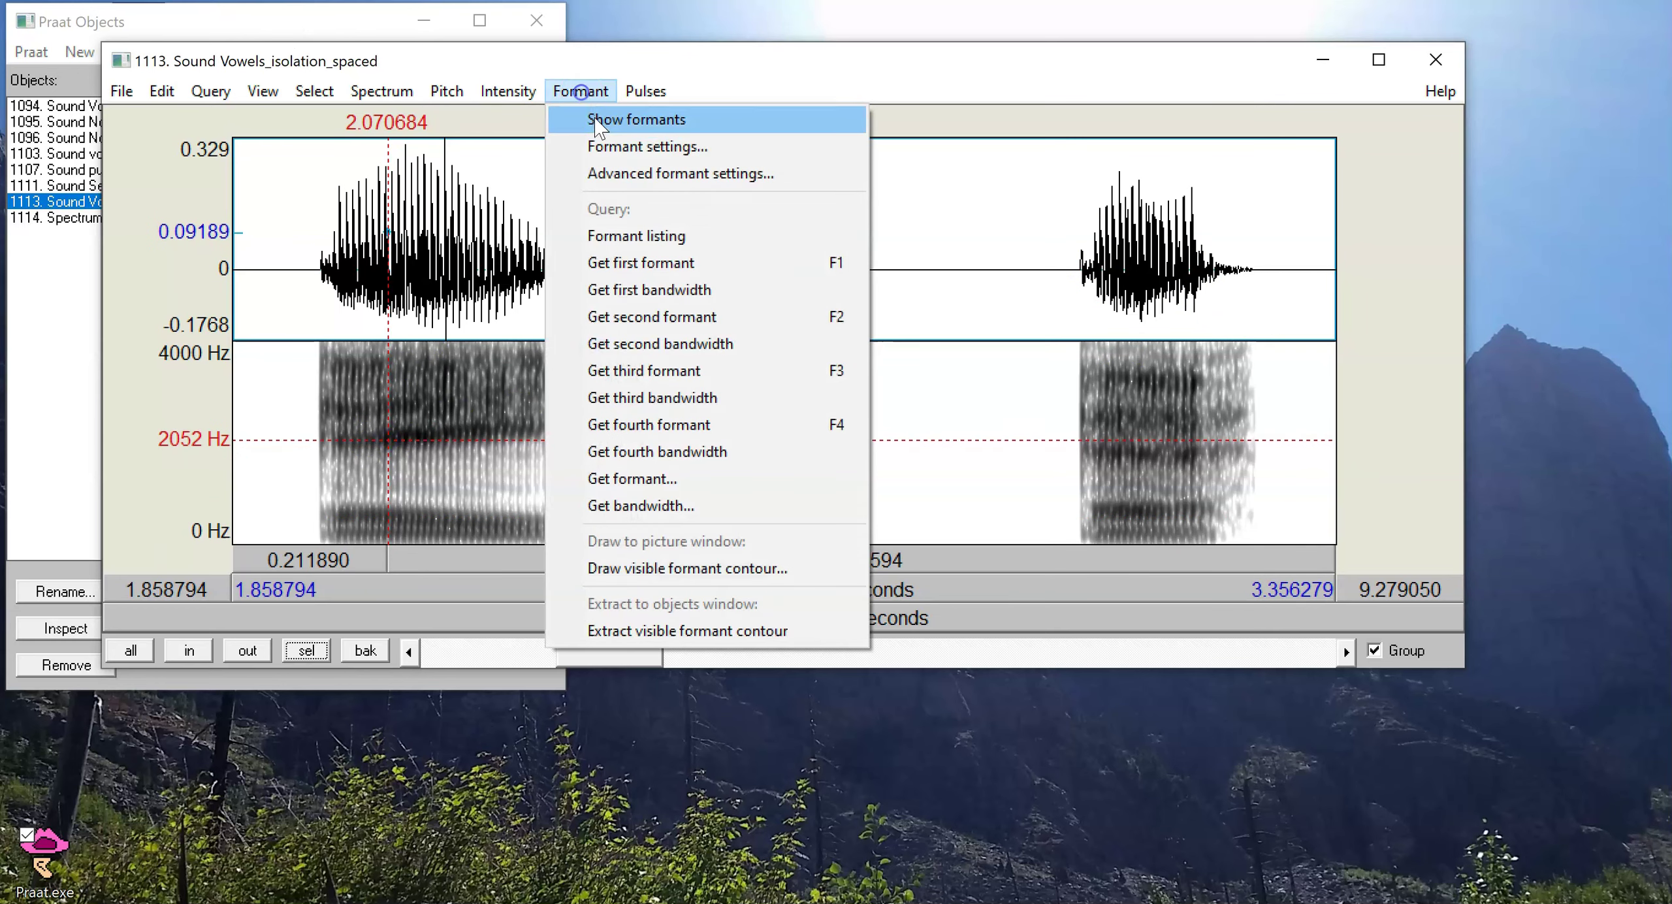
click(601, 121)
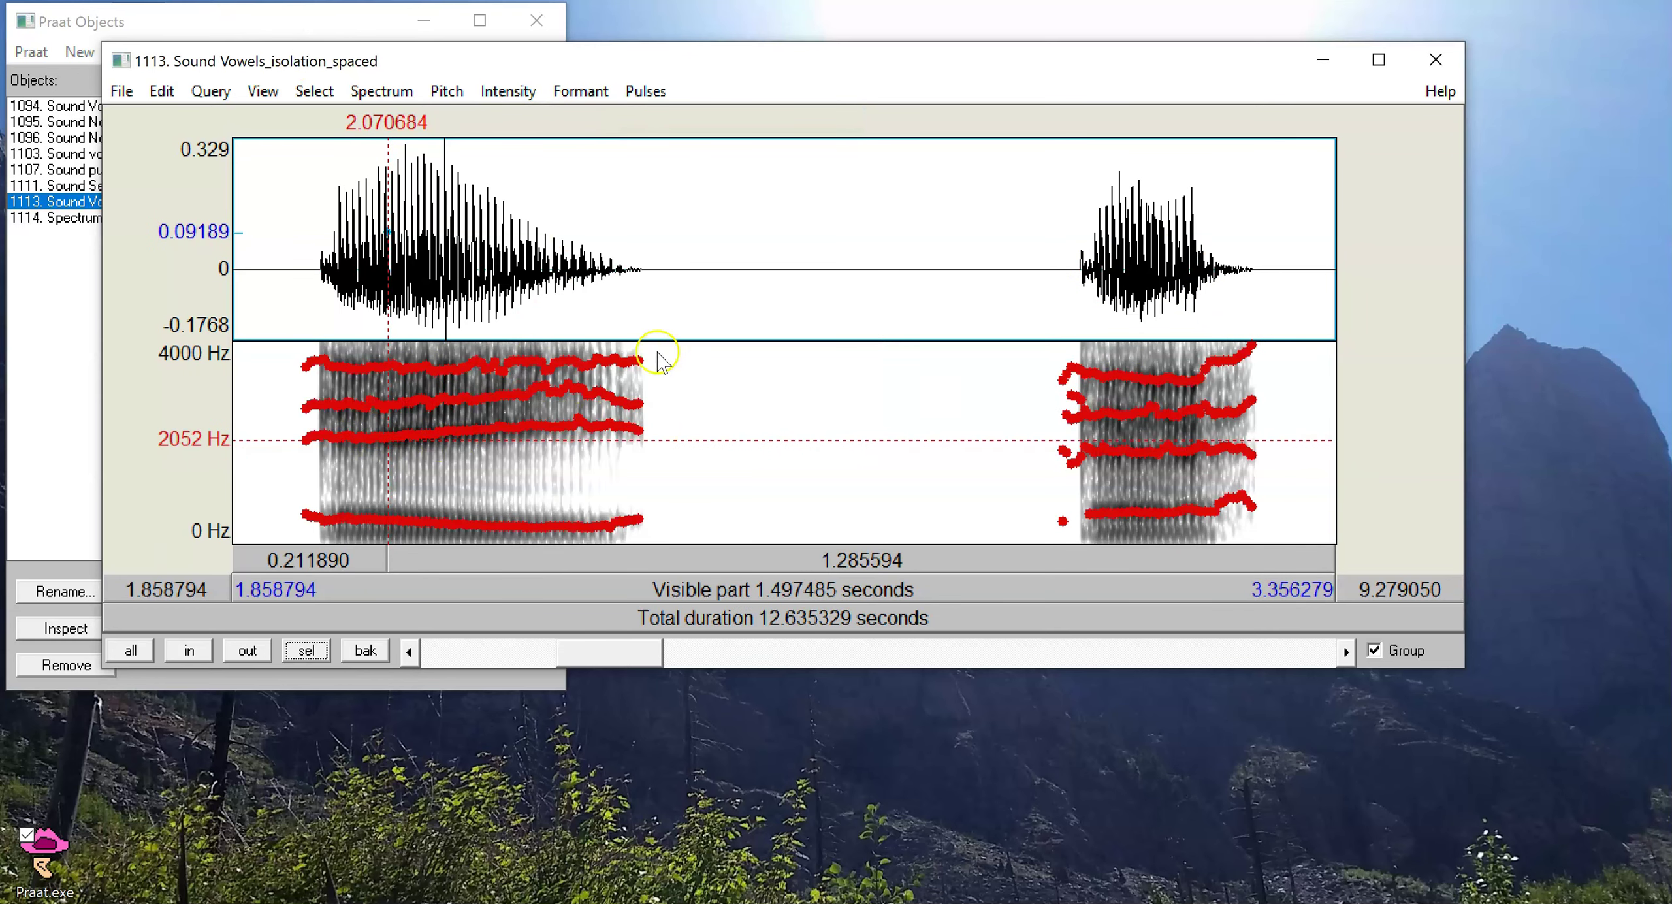
click(580, 91)
click(601, 120)
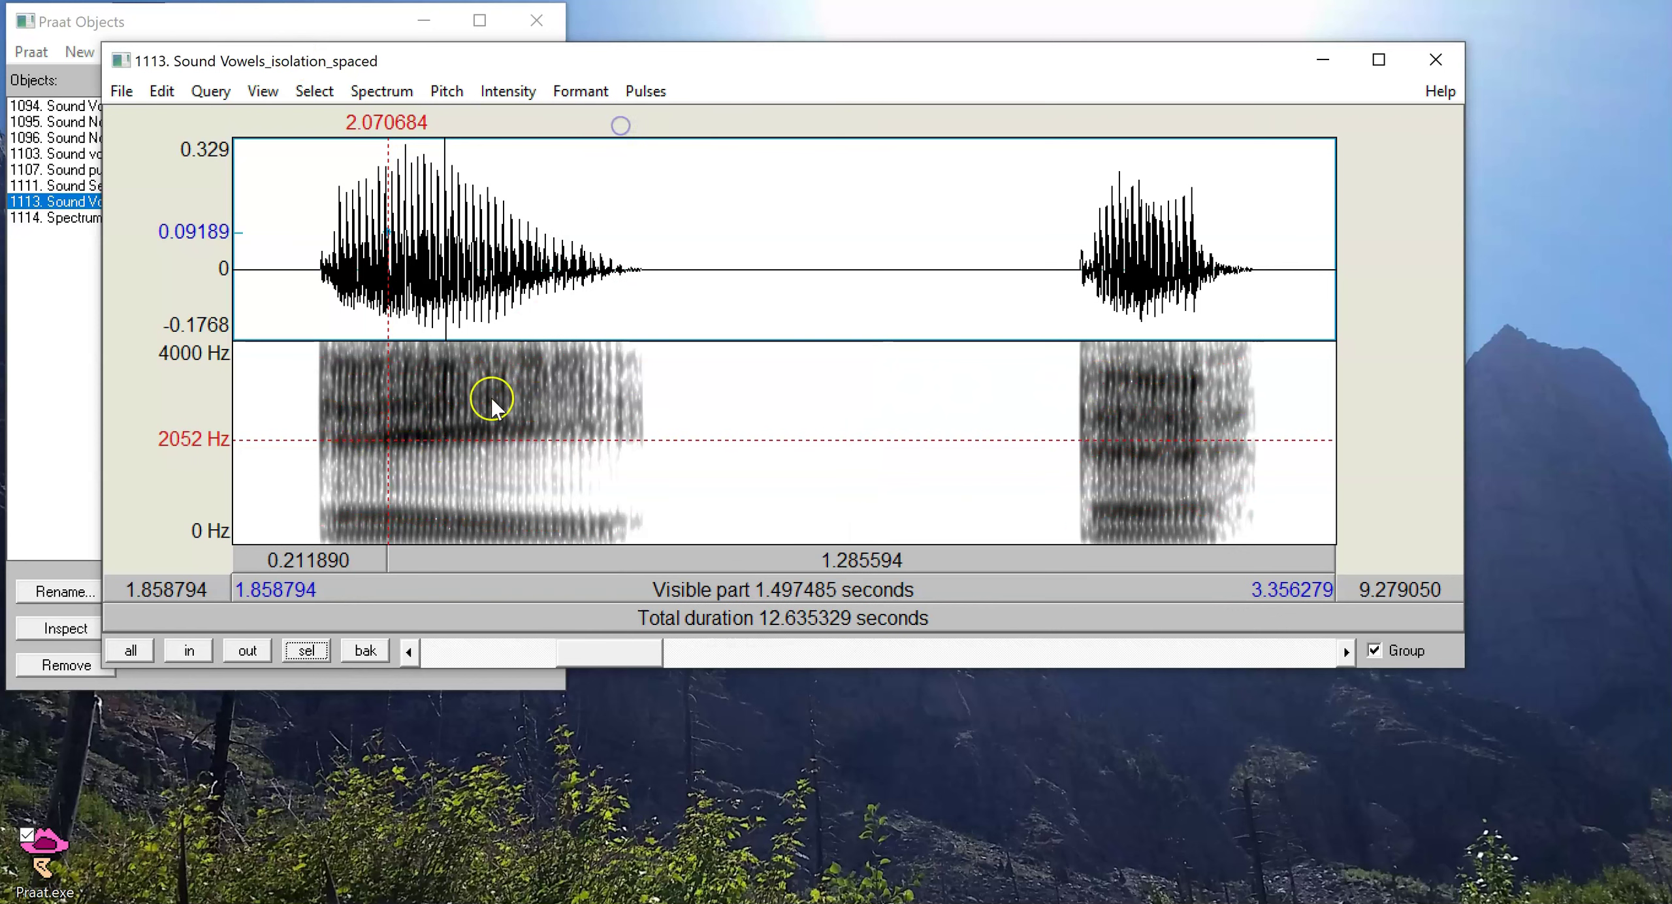
Step: Zoom in to the first vowel, 1.912787–2.461273 s, and make the editor taller
click(317, 347)
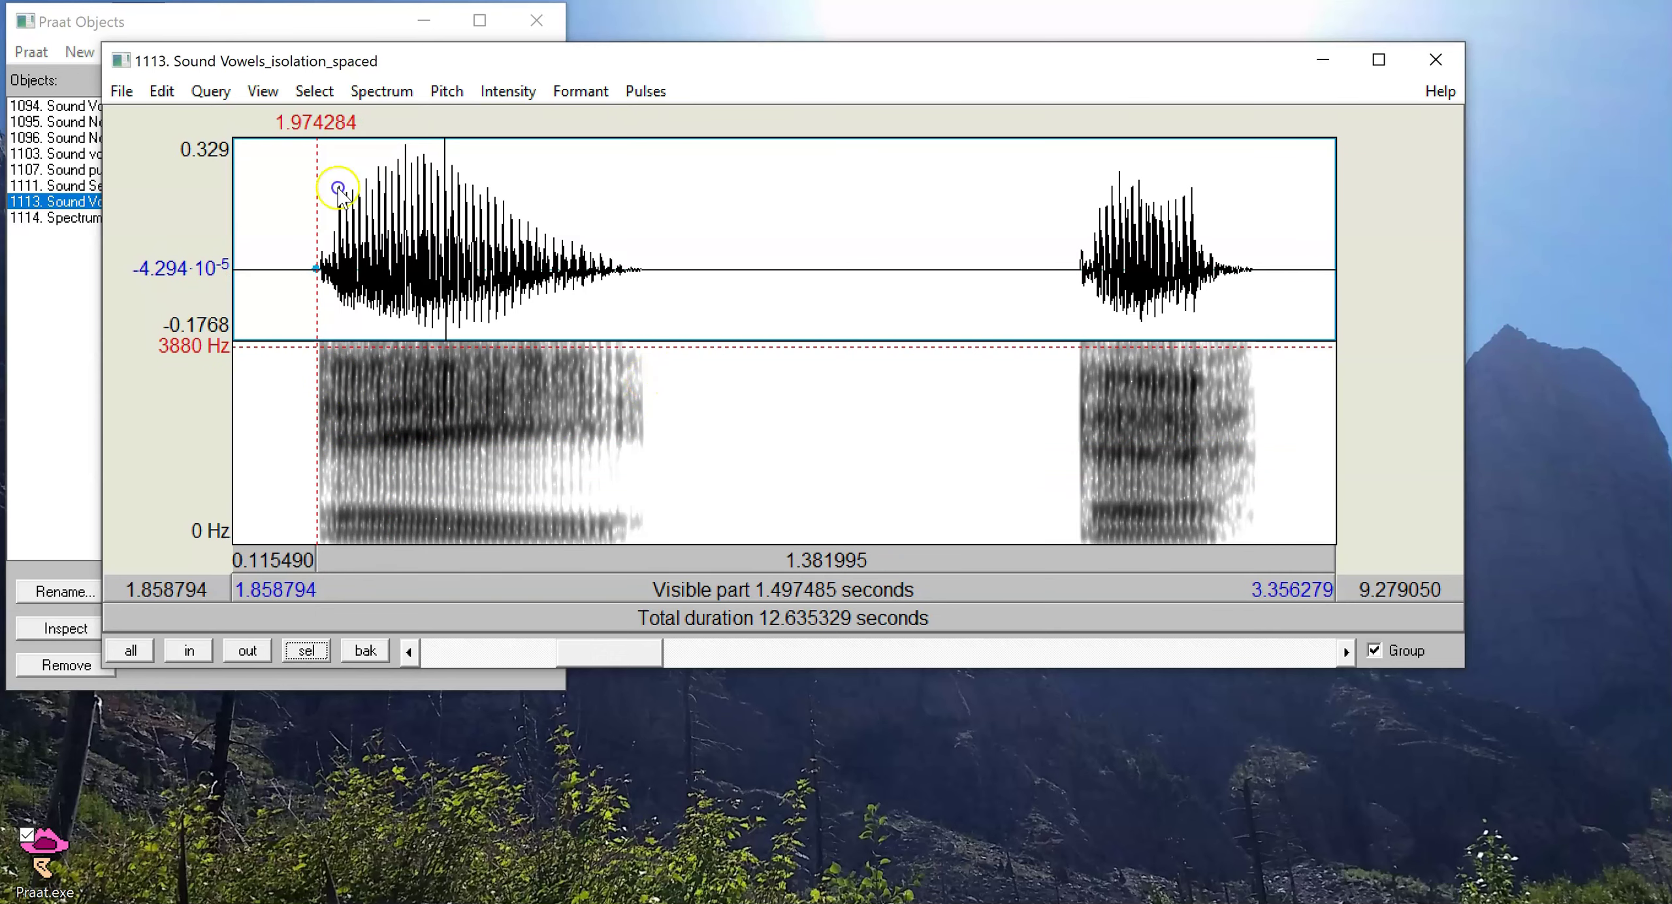
drag(678, 377, 273, 436)
click(306, 651)
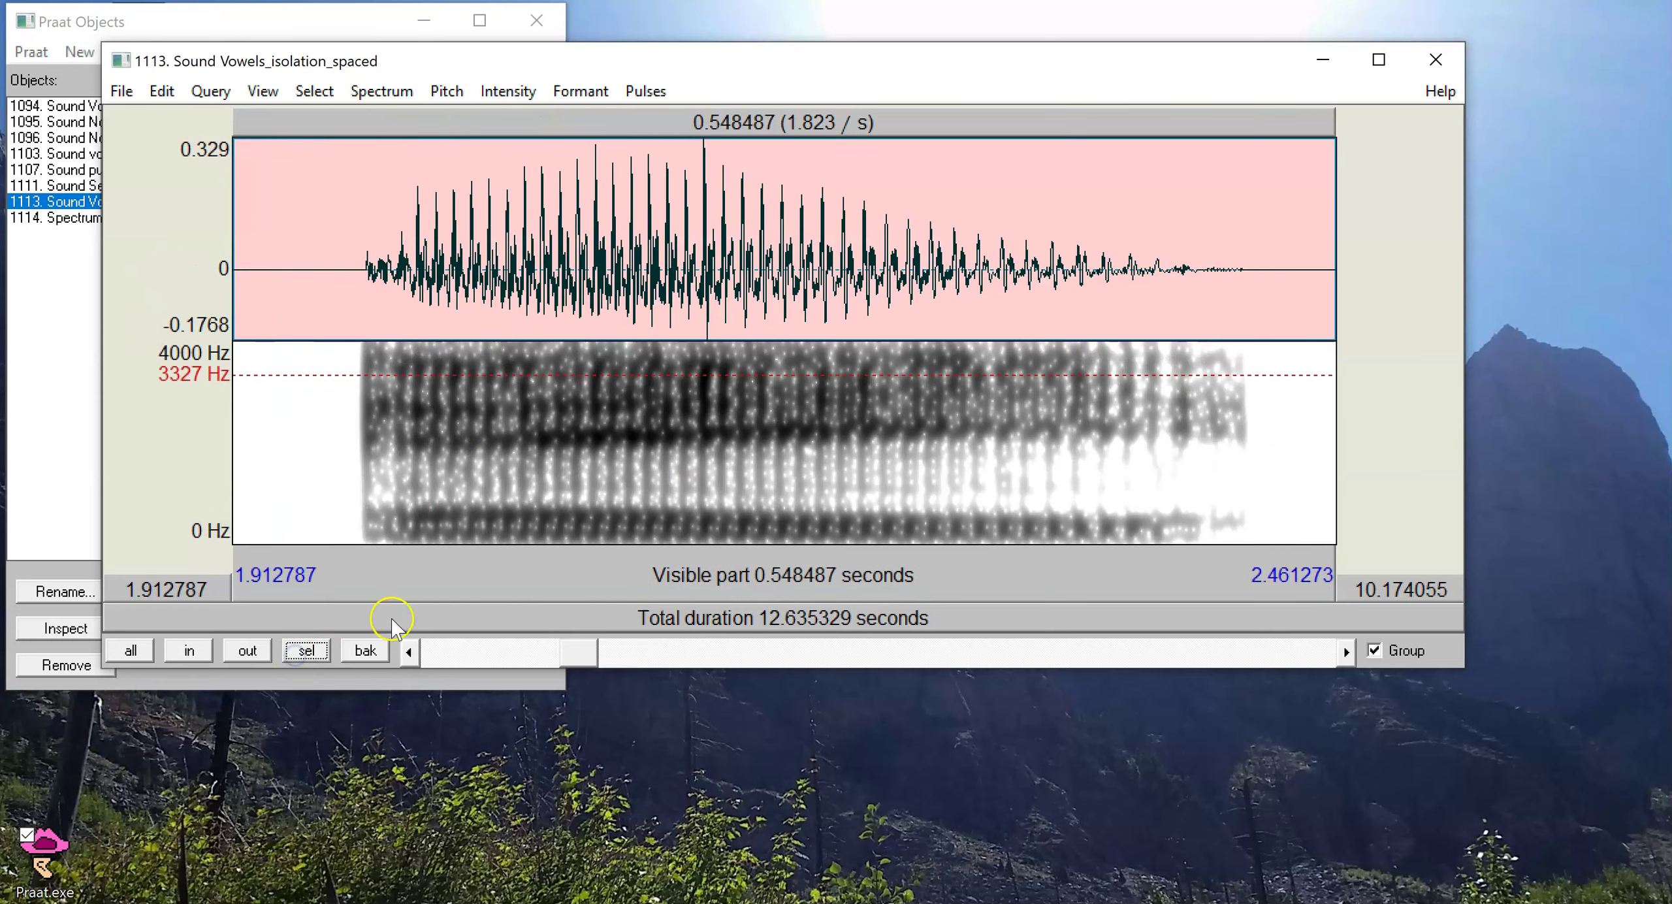
drag(600, 669, 560, 847)
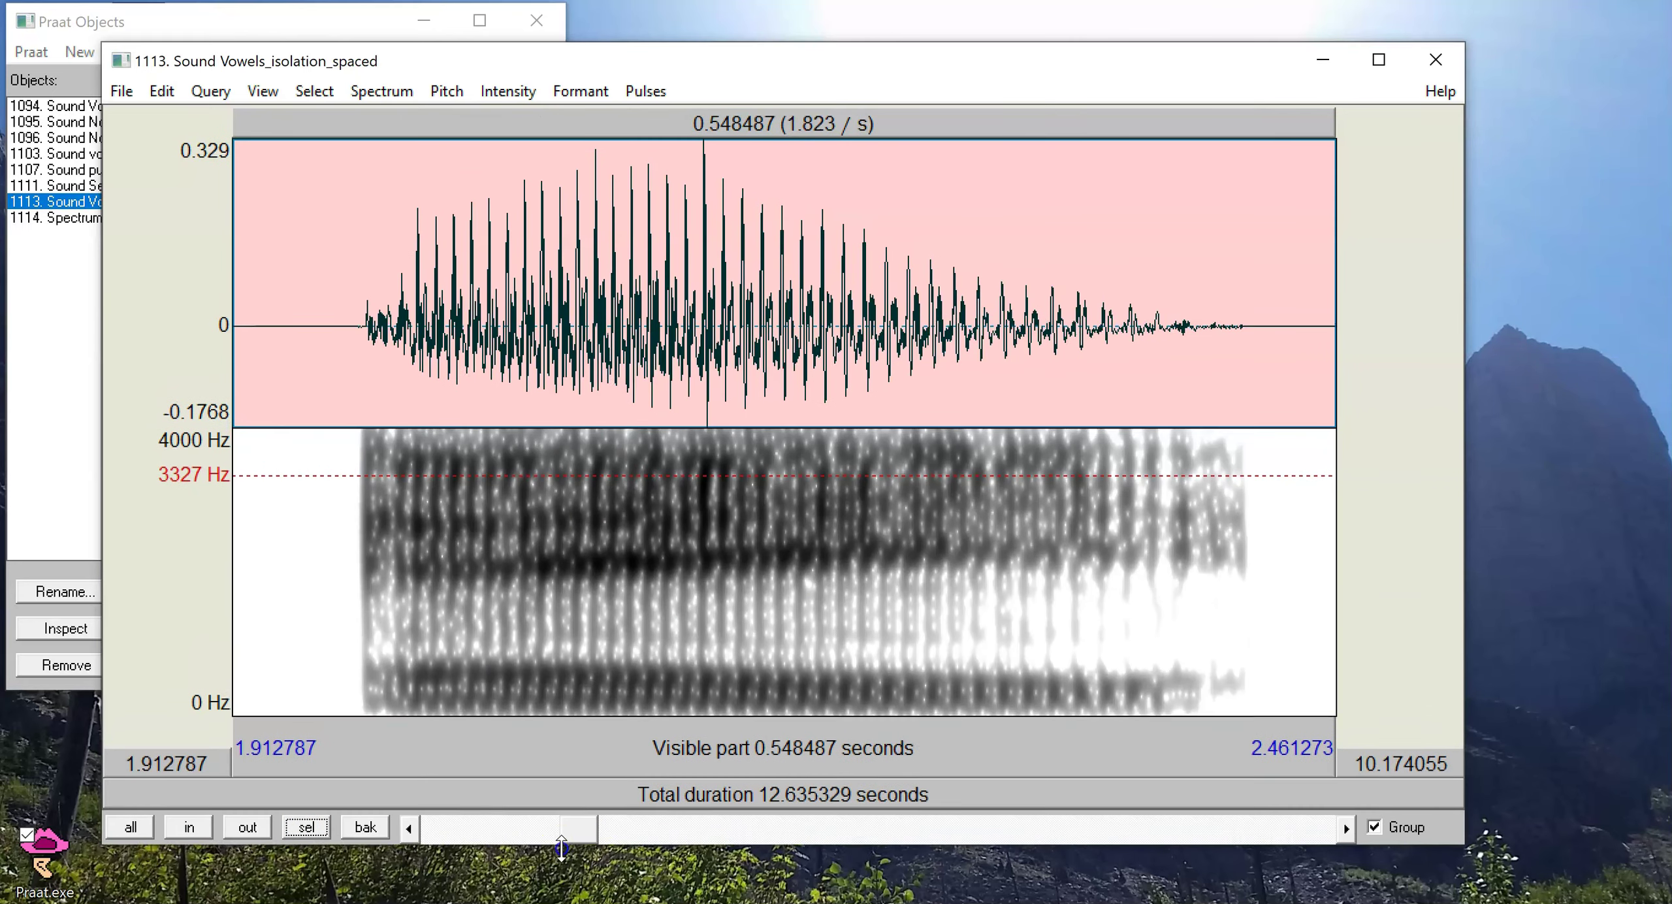
Step: Read the vowel's spectrogram band frequencies at about 1971, 2191 and 1988 Hz
click(436, 577)
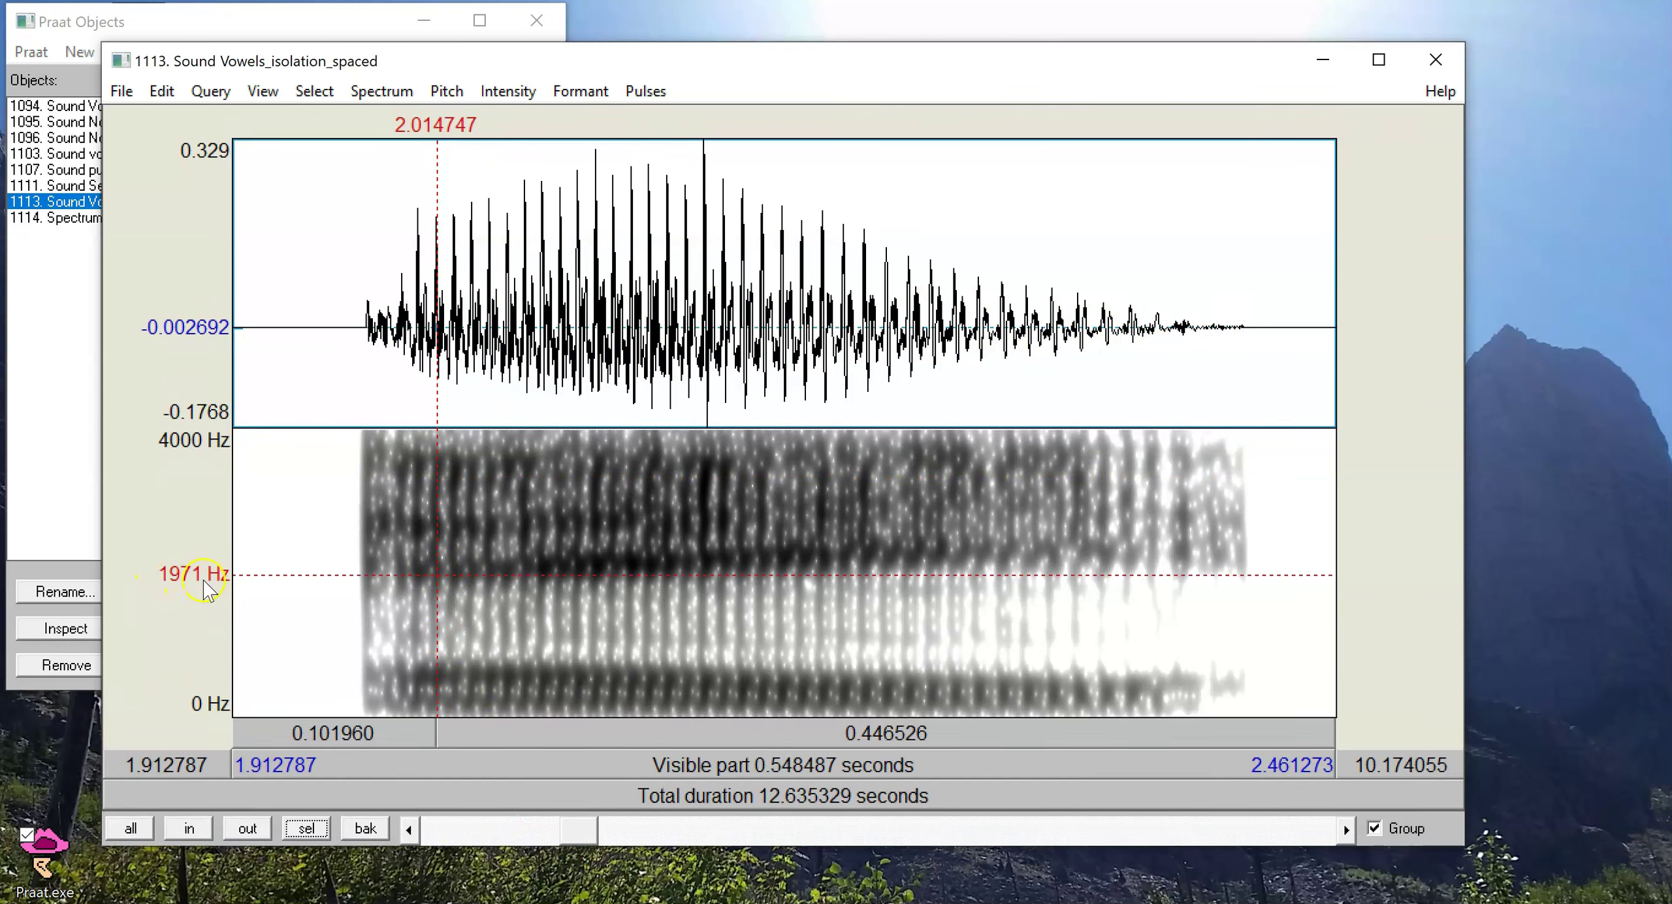
click(762, 559)
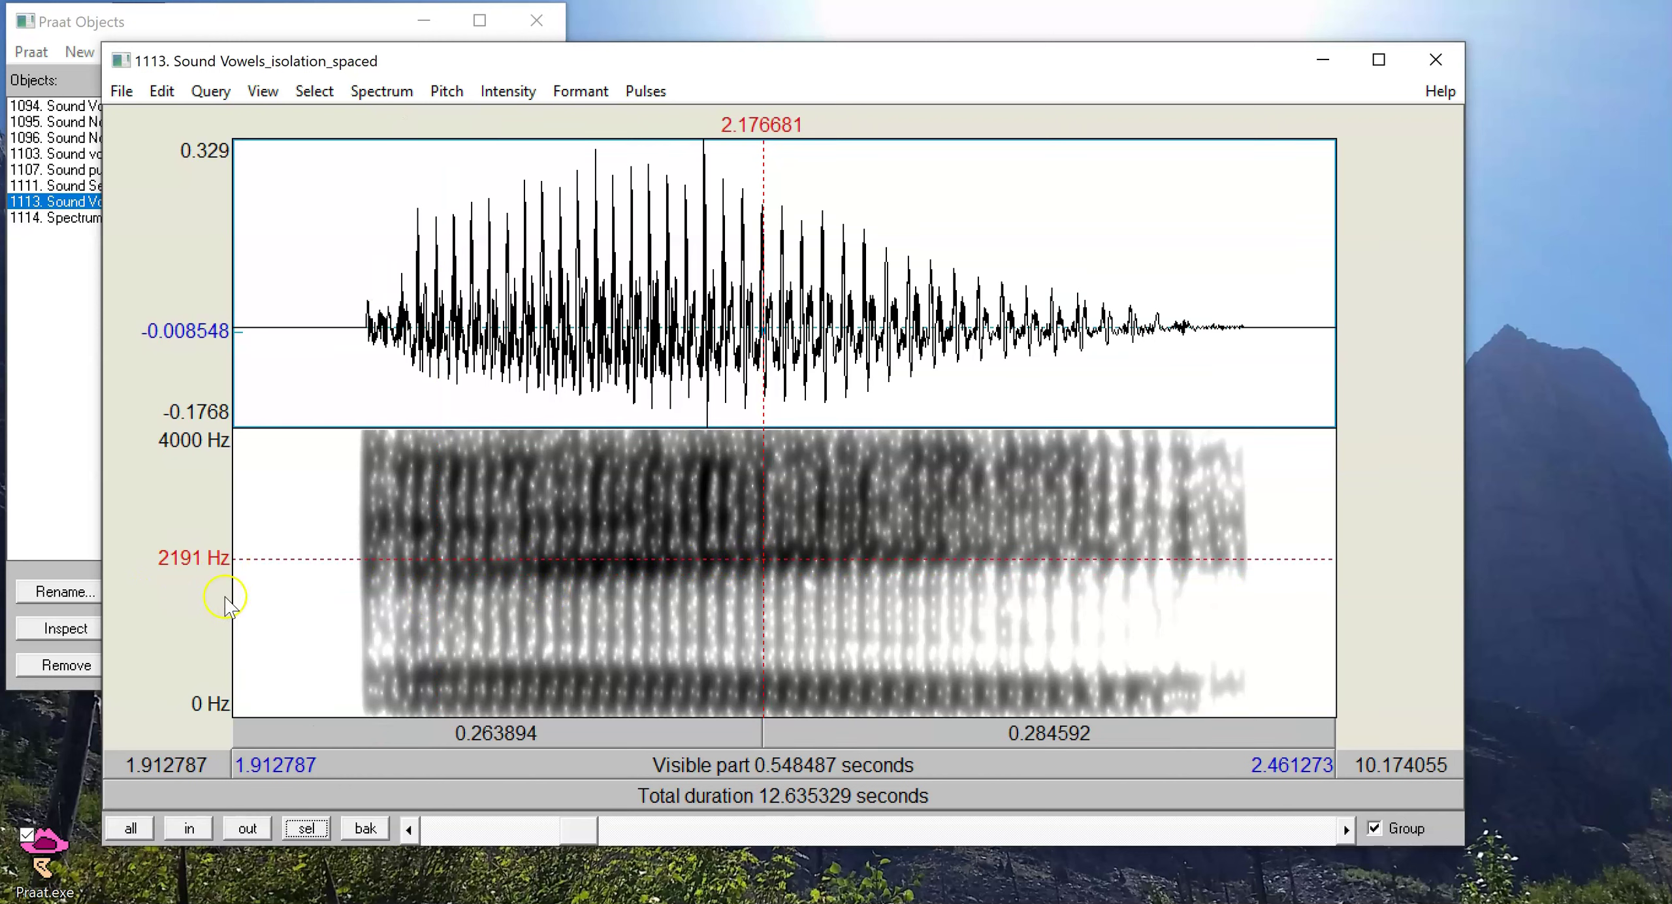
click(463, 573)
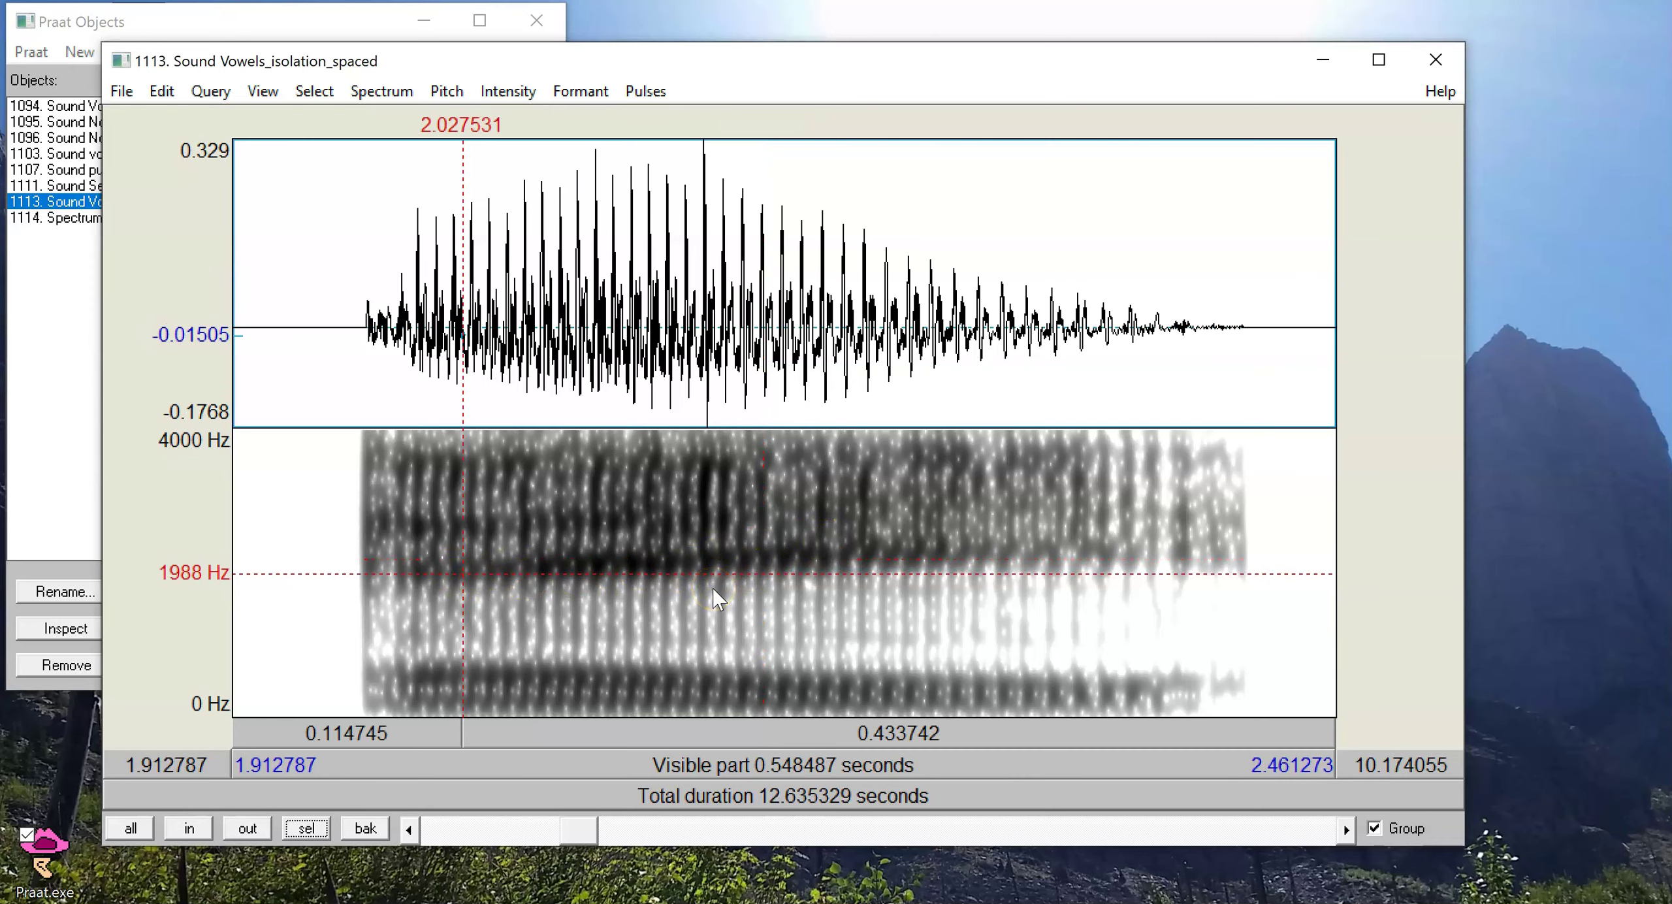
Step: Open Sound pure_tones in the editor and measure the higher tone at 3056 Hz
key(ctrl+w)
click(165, 170)
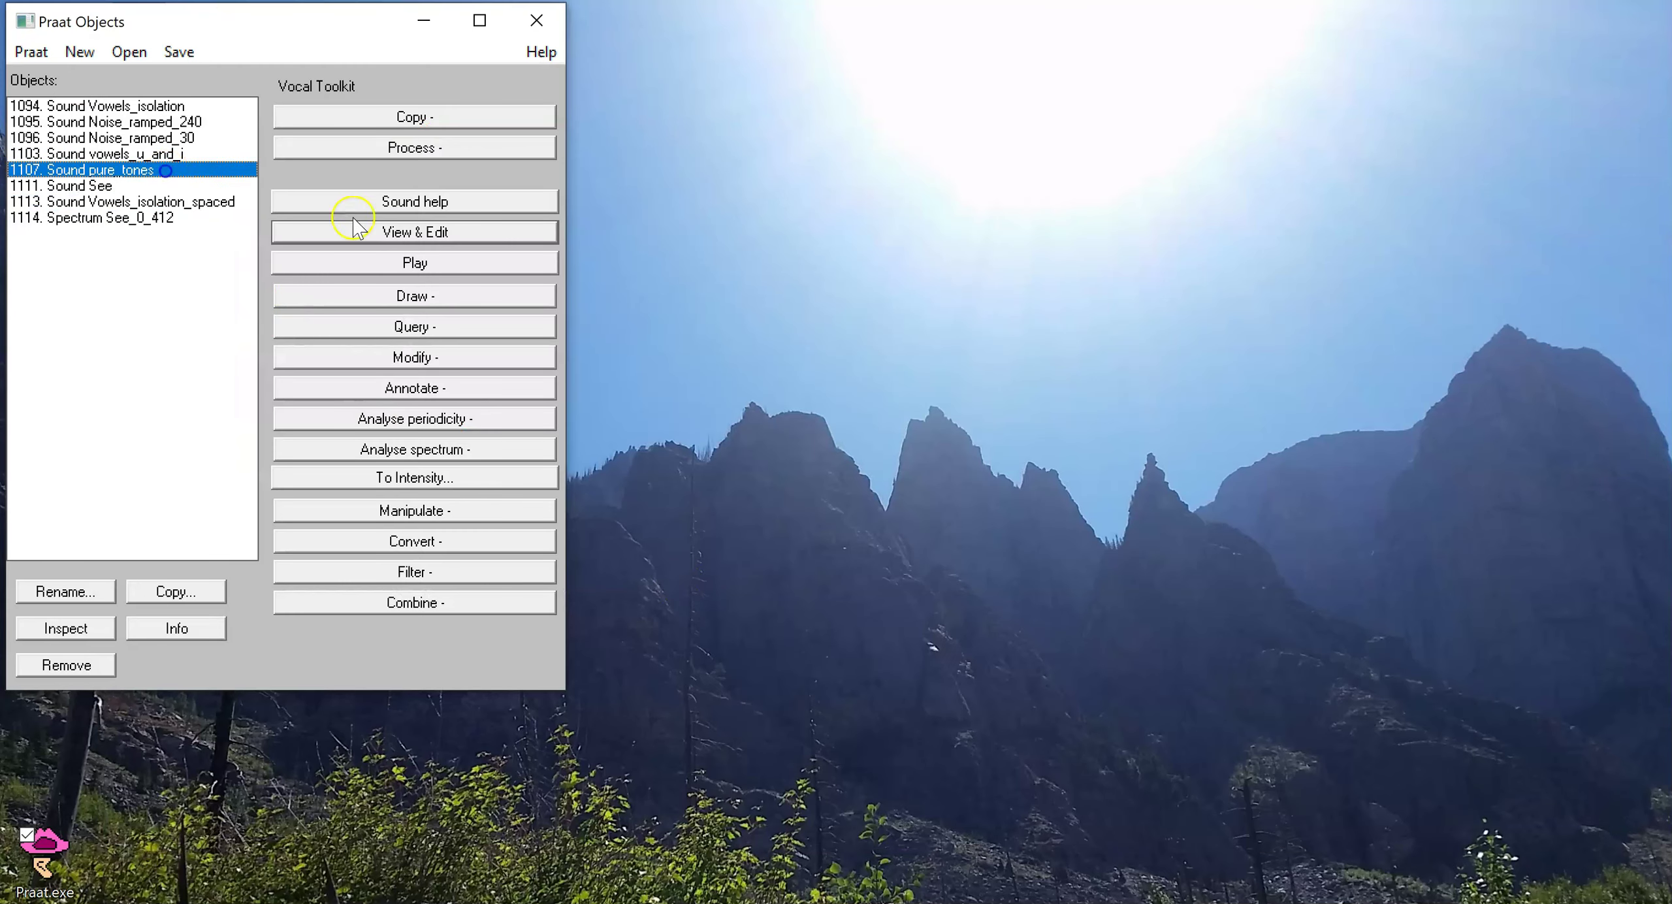
click(405, 231)
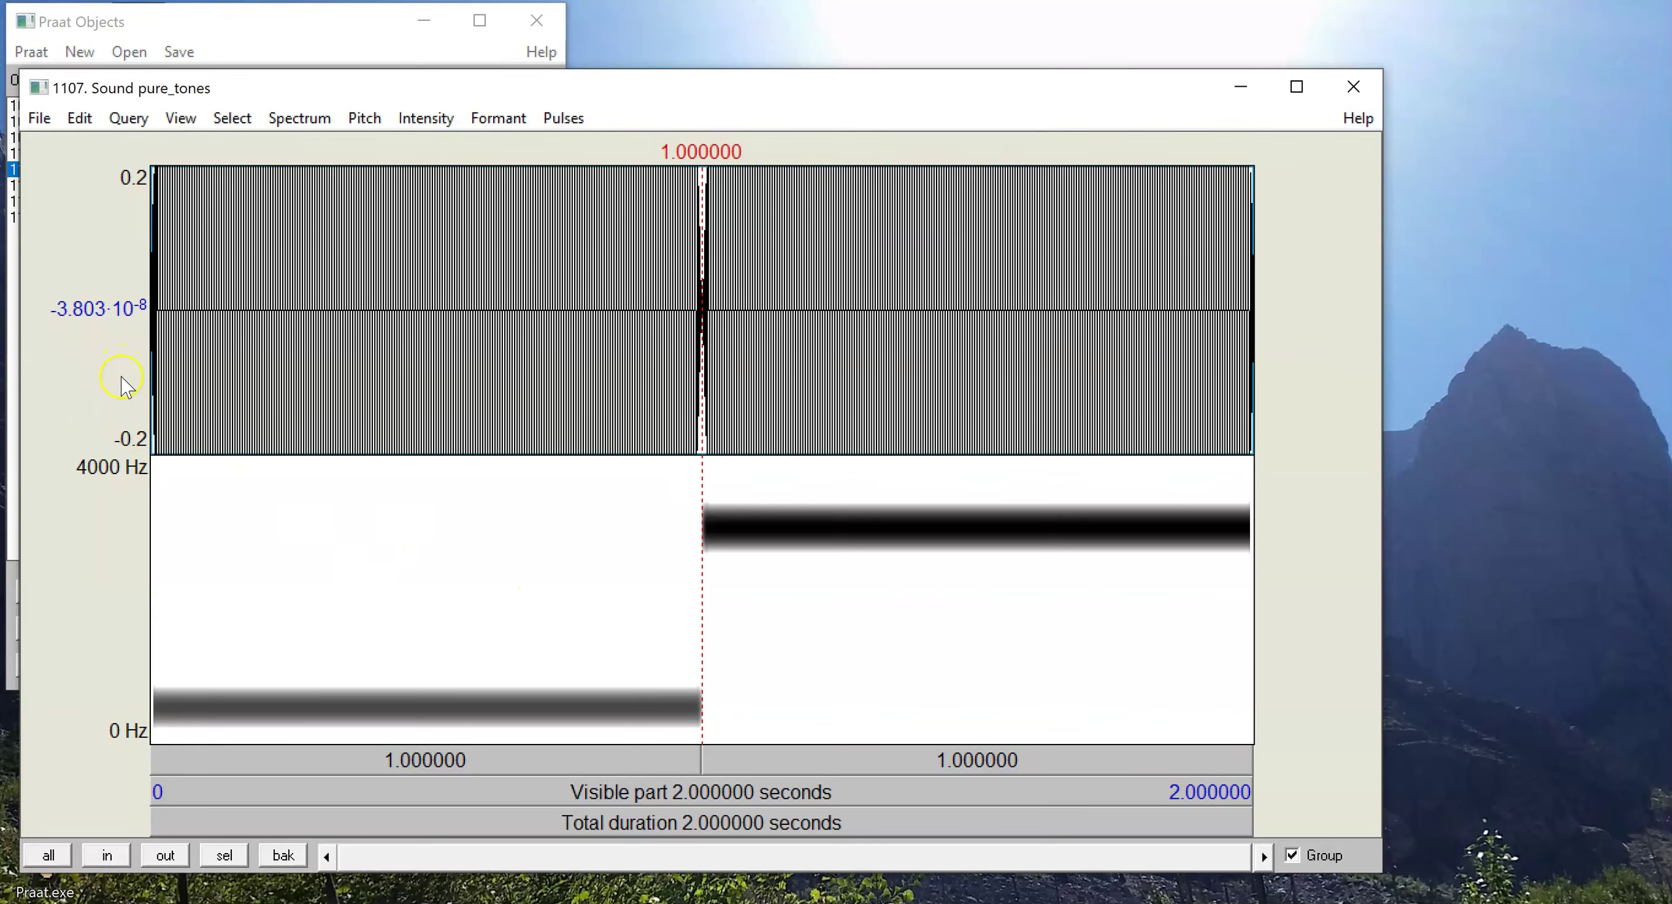
click(124, 382)
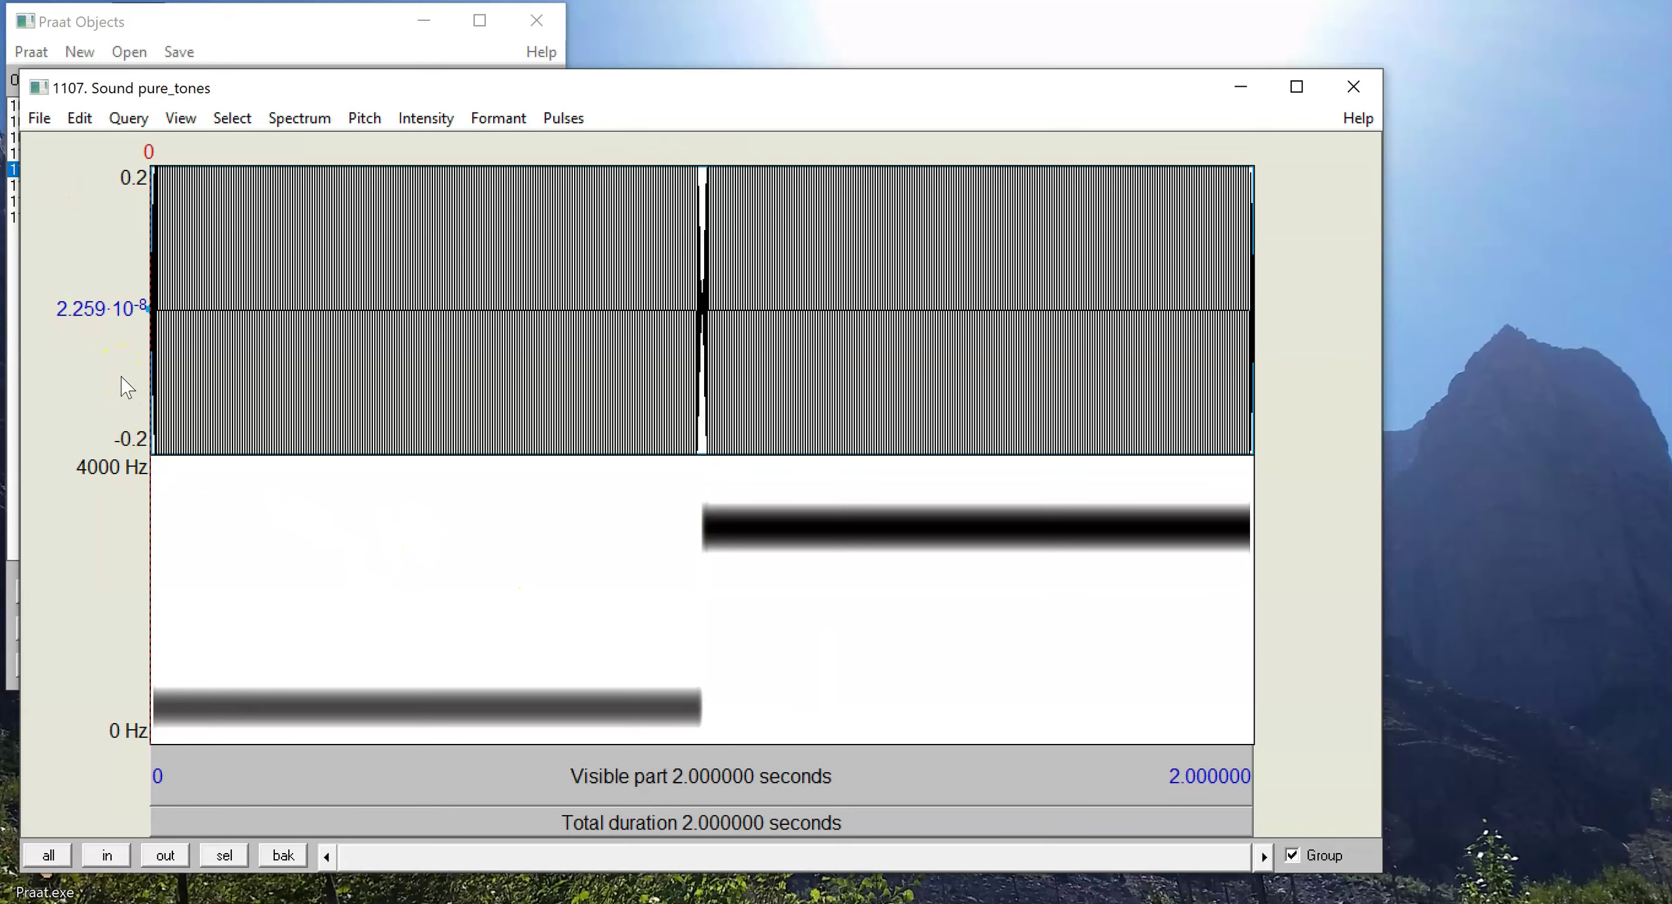
click(406, 709)
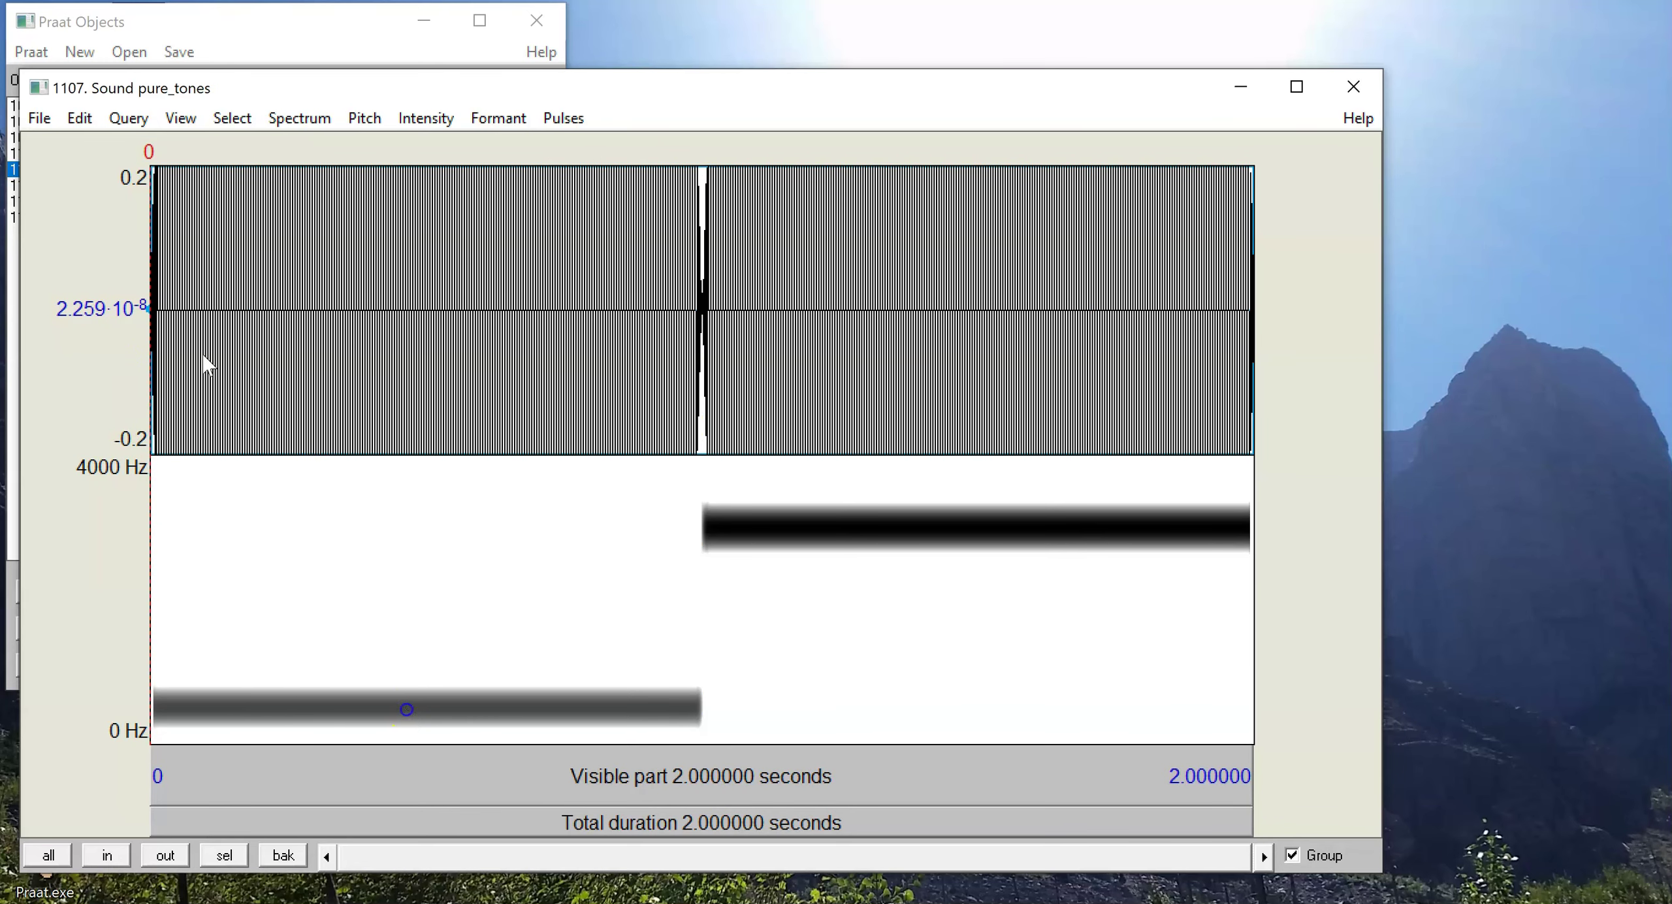
click(806, 524)
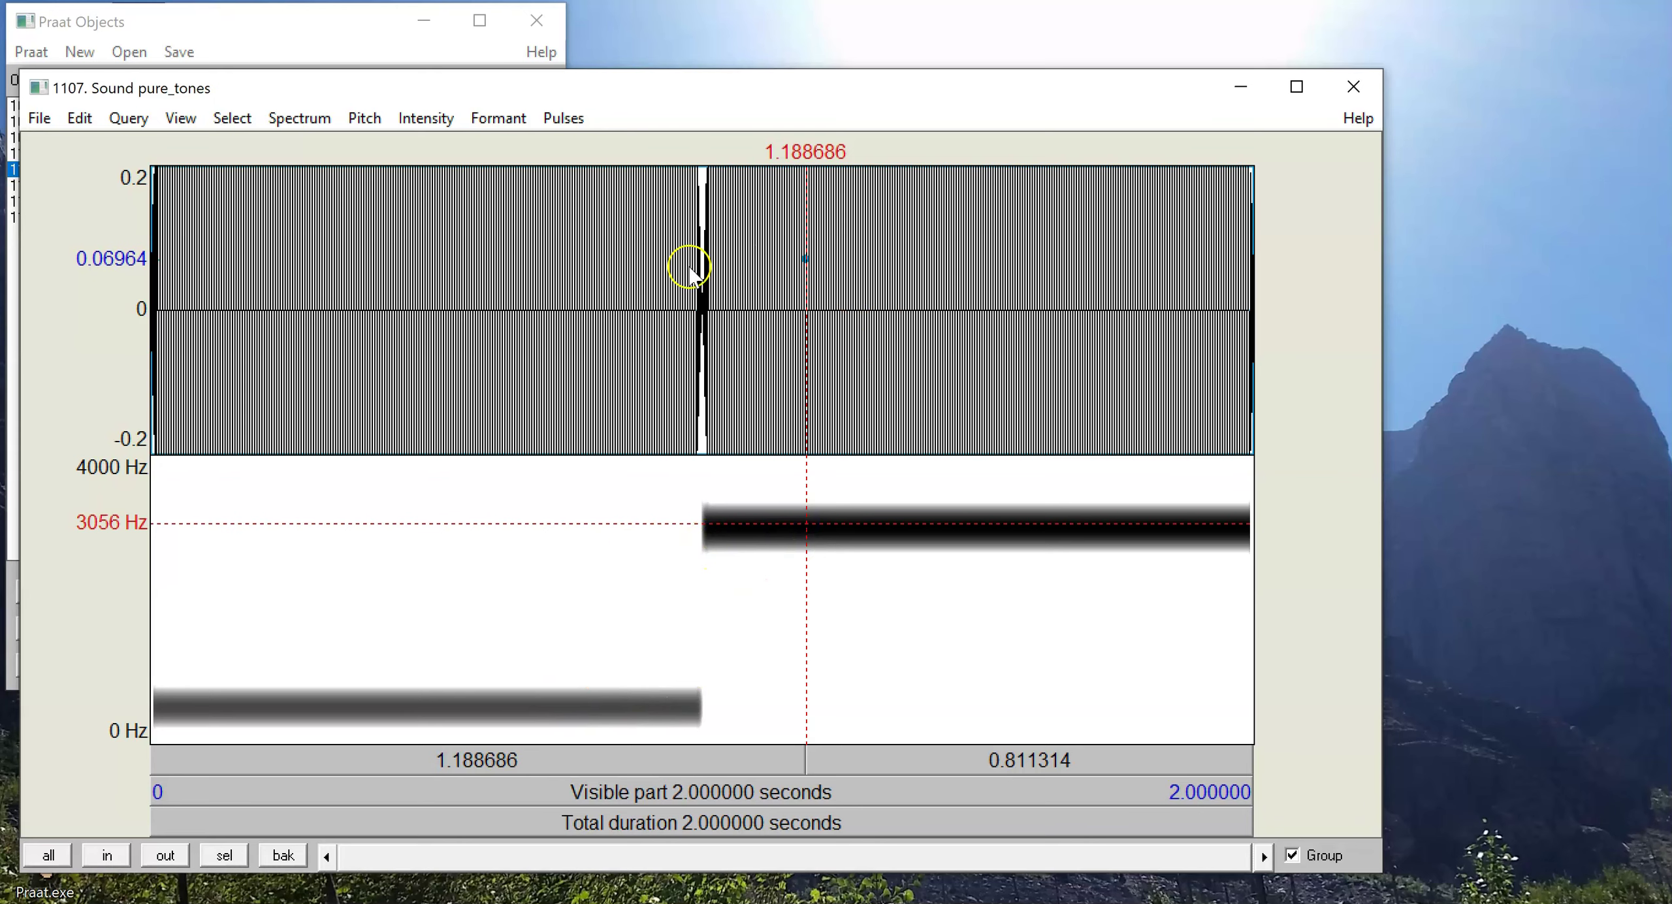
click(1303, 301)
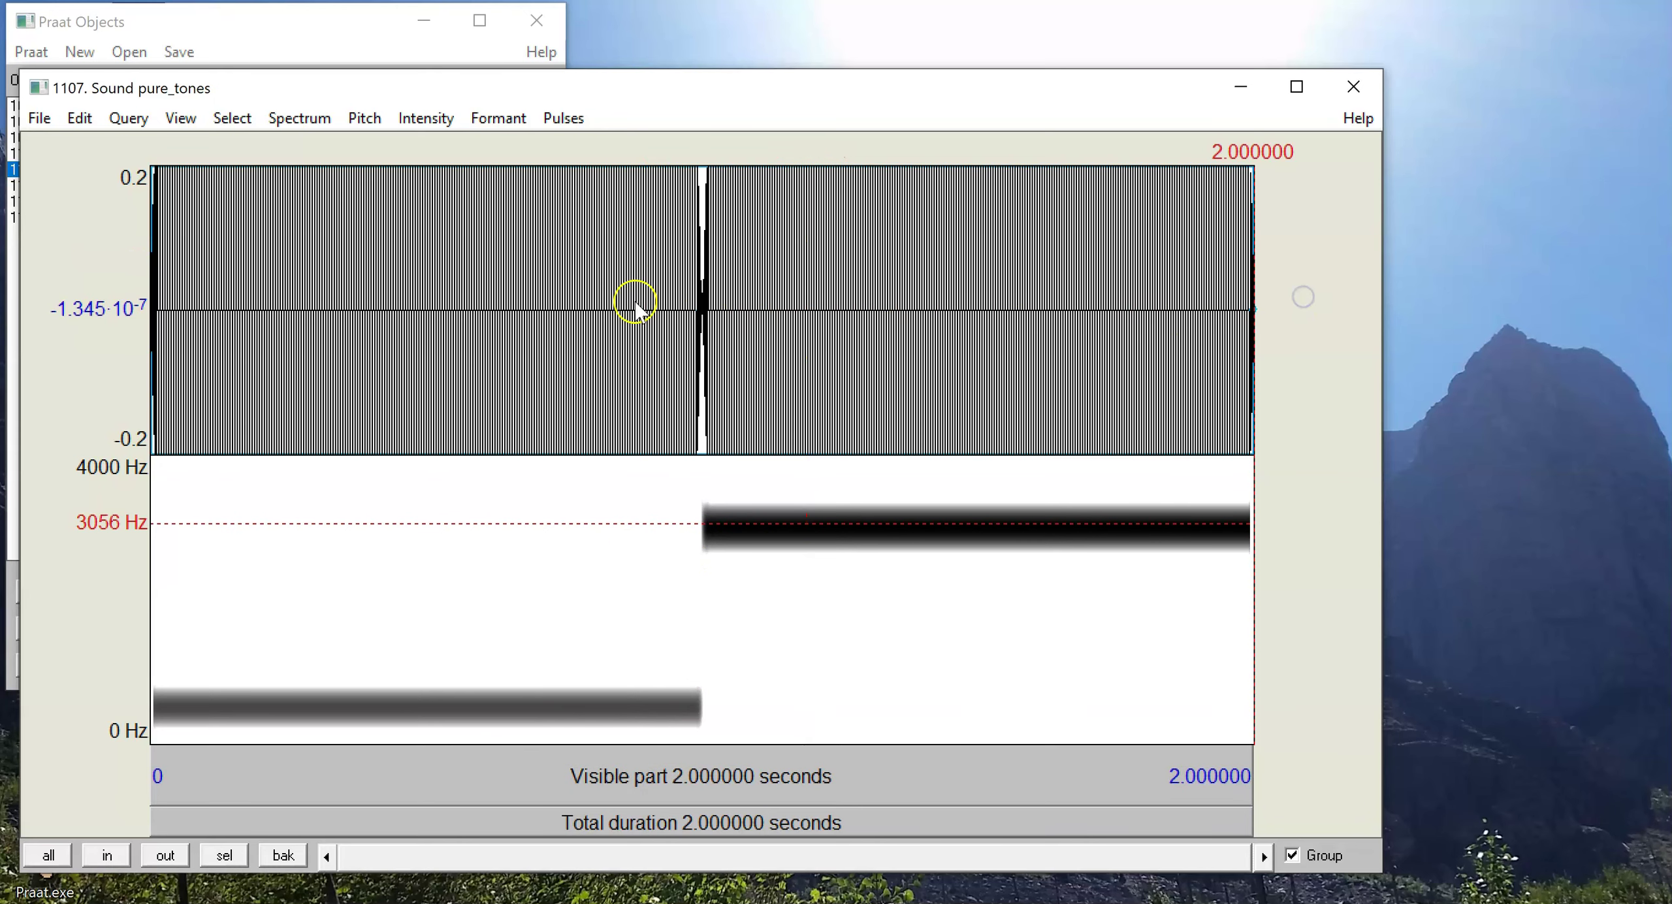
Step: Zoom in on the tone change at 0.972545–1.028060 s, then close and select Sound See
drag(658, 245, 758, 254)
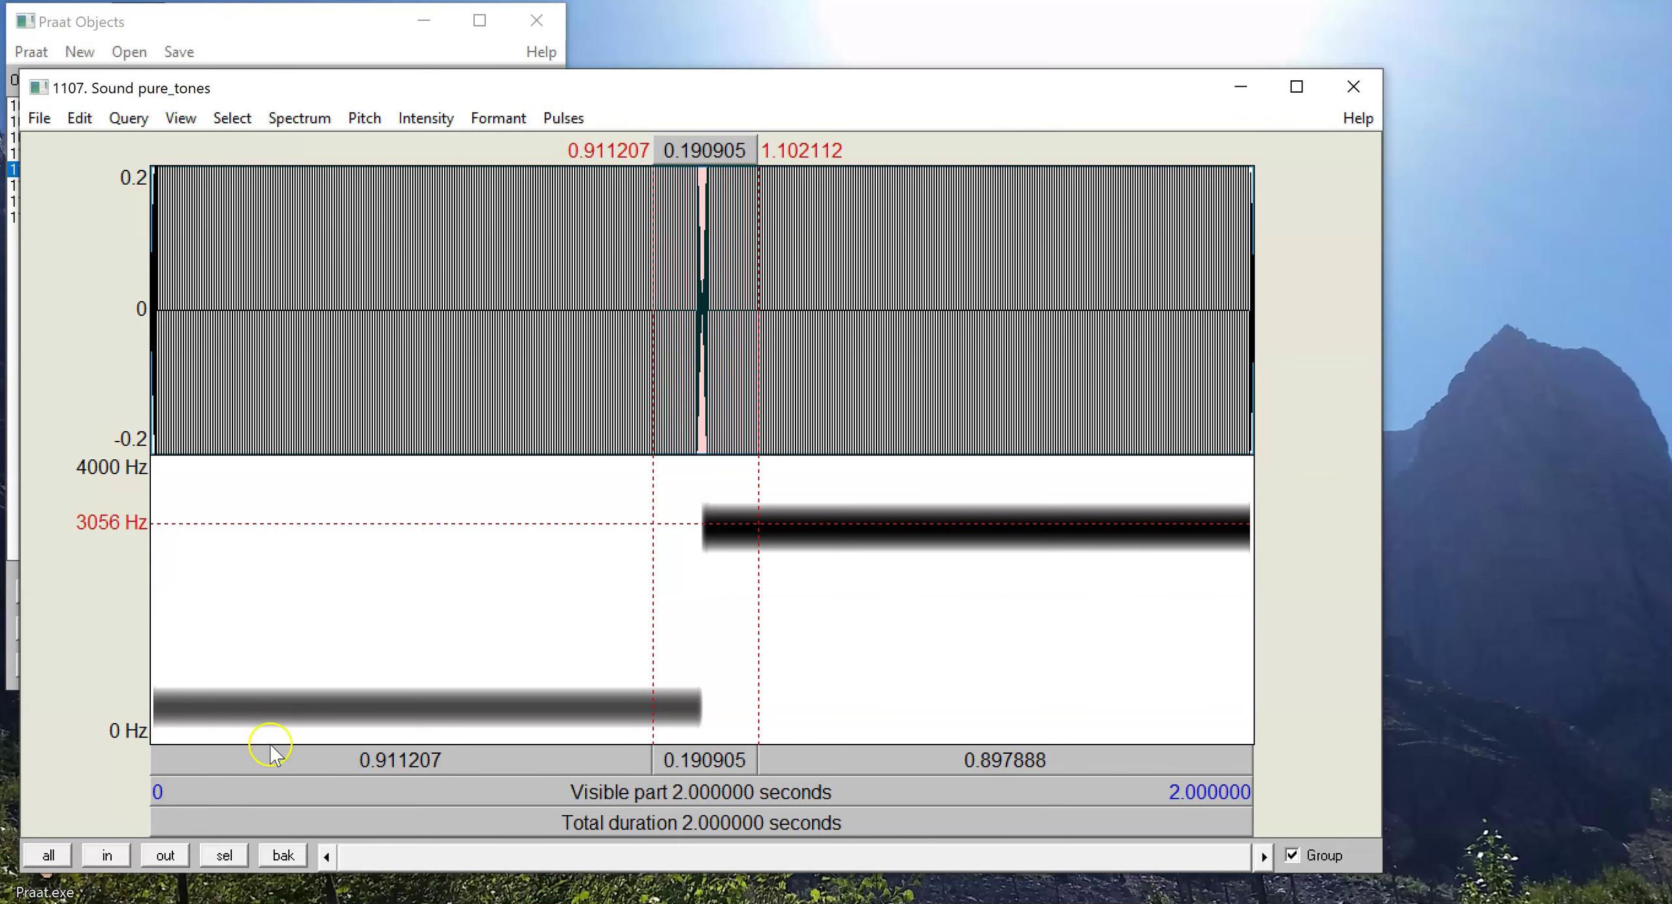
click(224, 855)
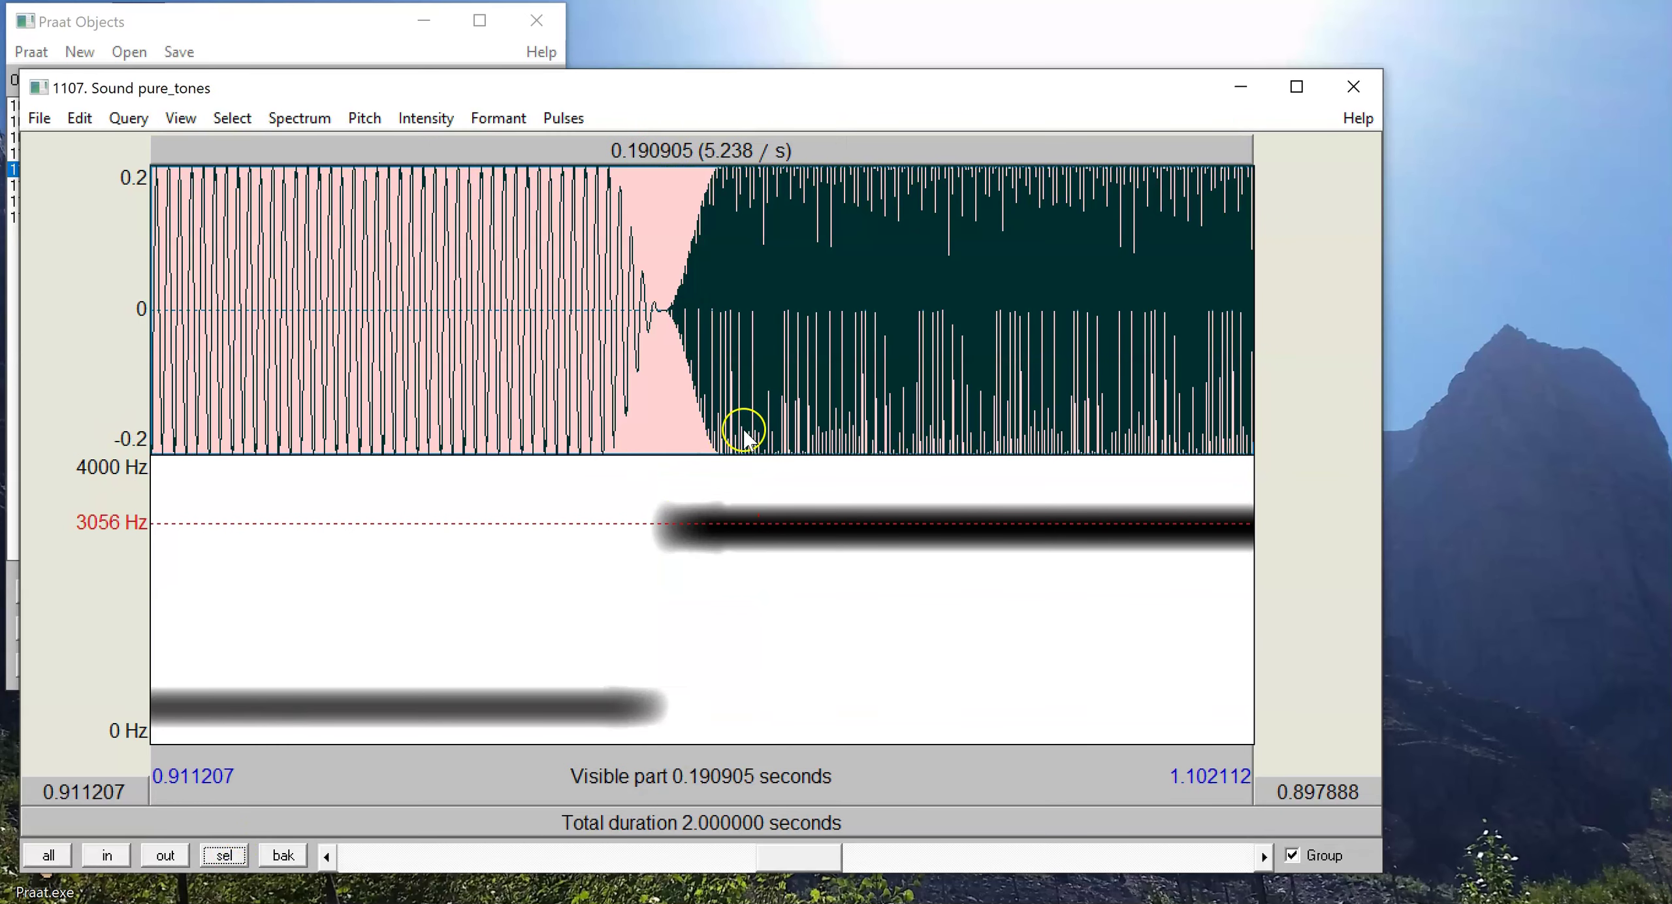
click(504, 270)
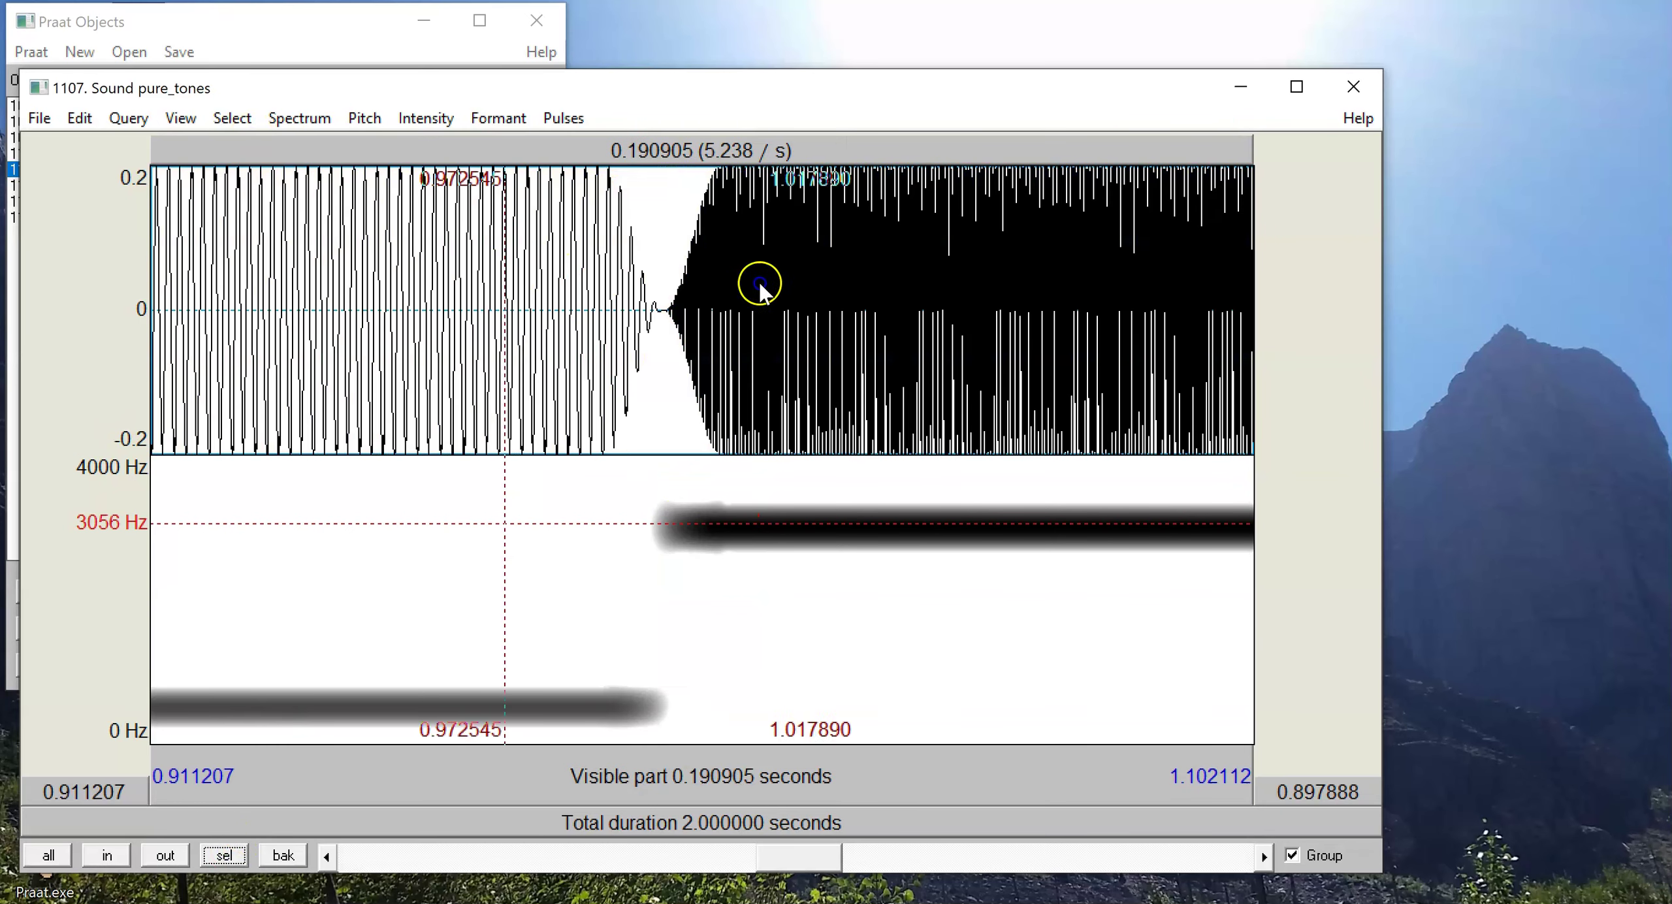
shift+click(826, 288)
click(224, 855)
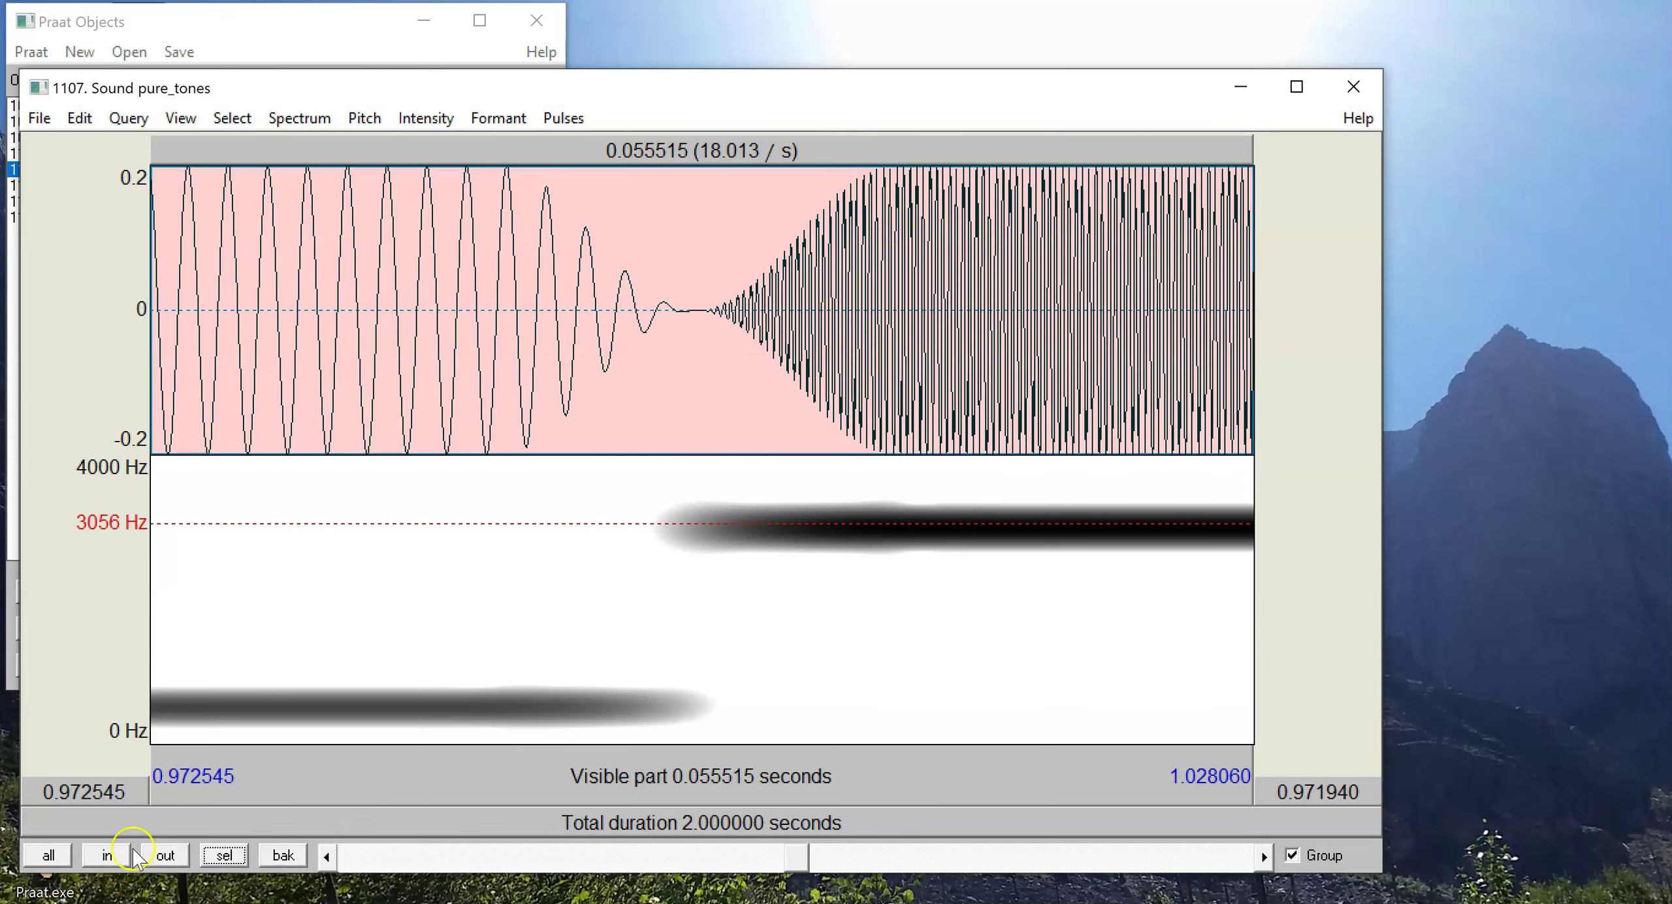
click(450, 590)
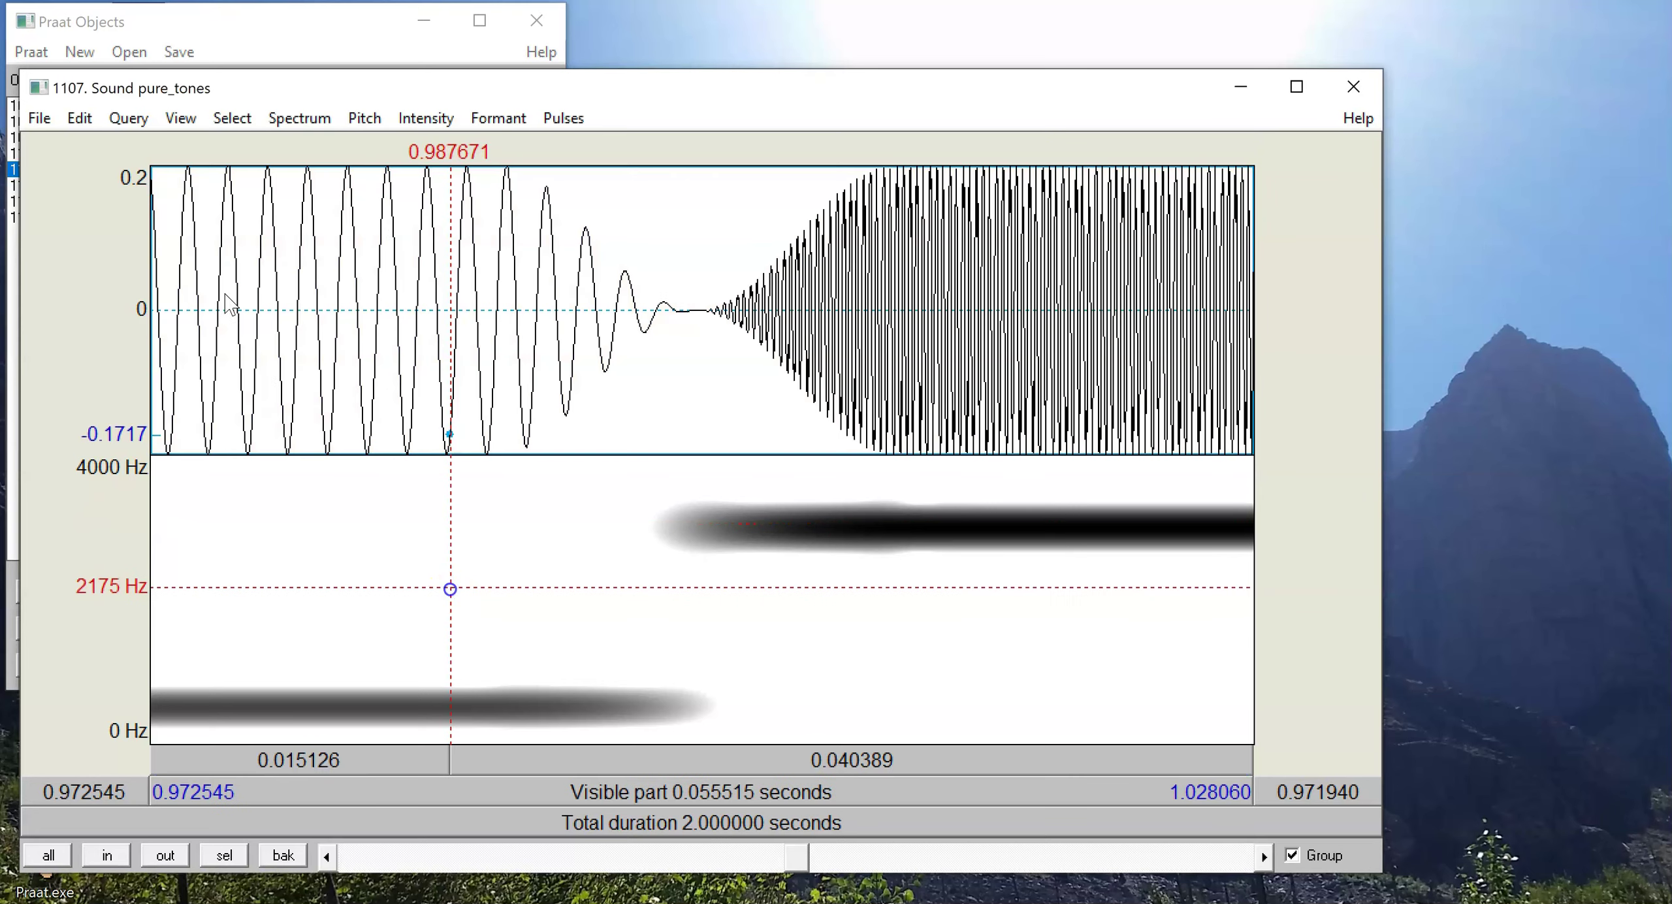
key(ctrl+w)
key(Down)
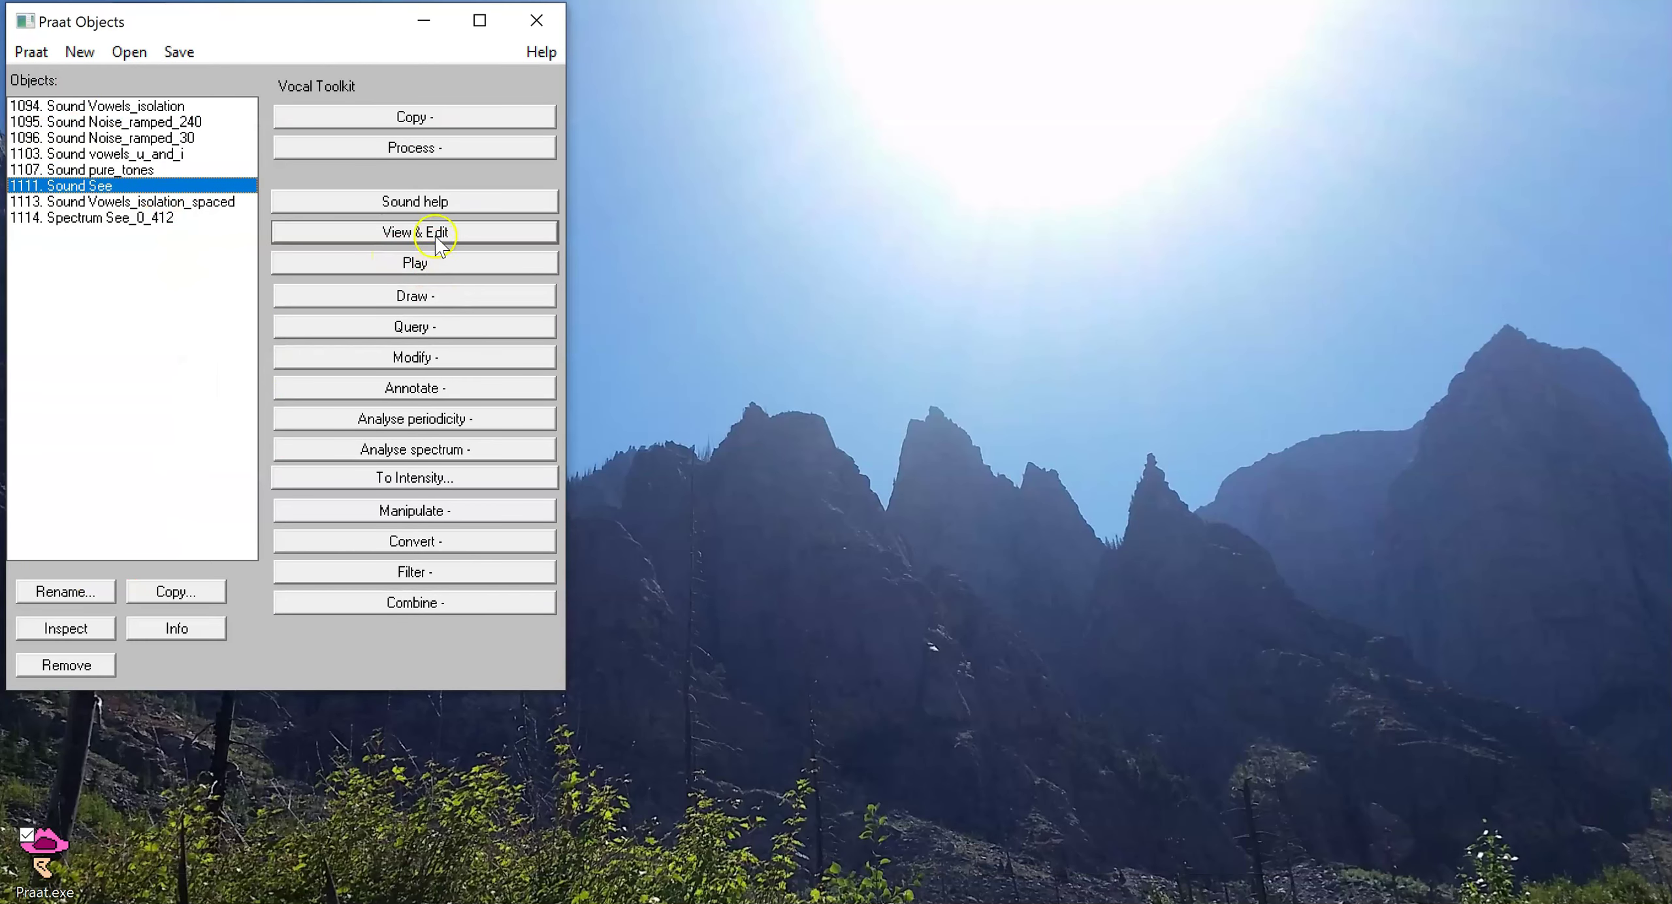
Step: Open Sound See and zoom in on the fricative, 0.042751–0.247983 s
click(436, 233)
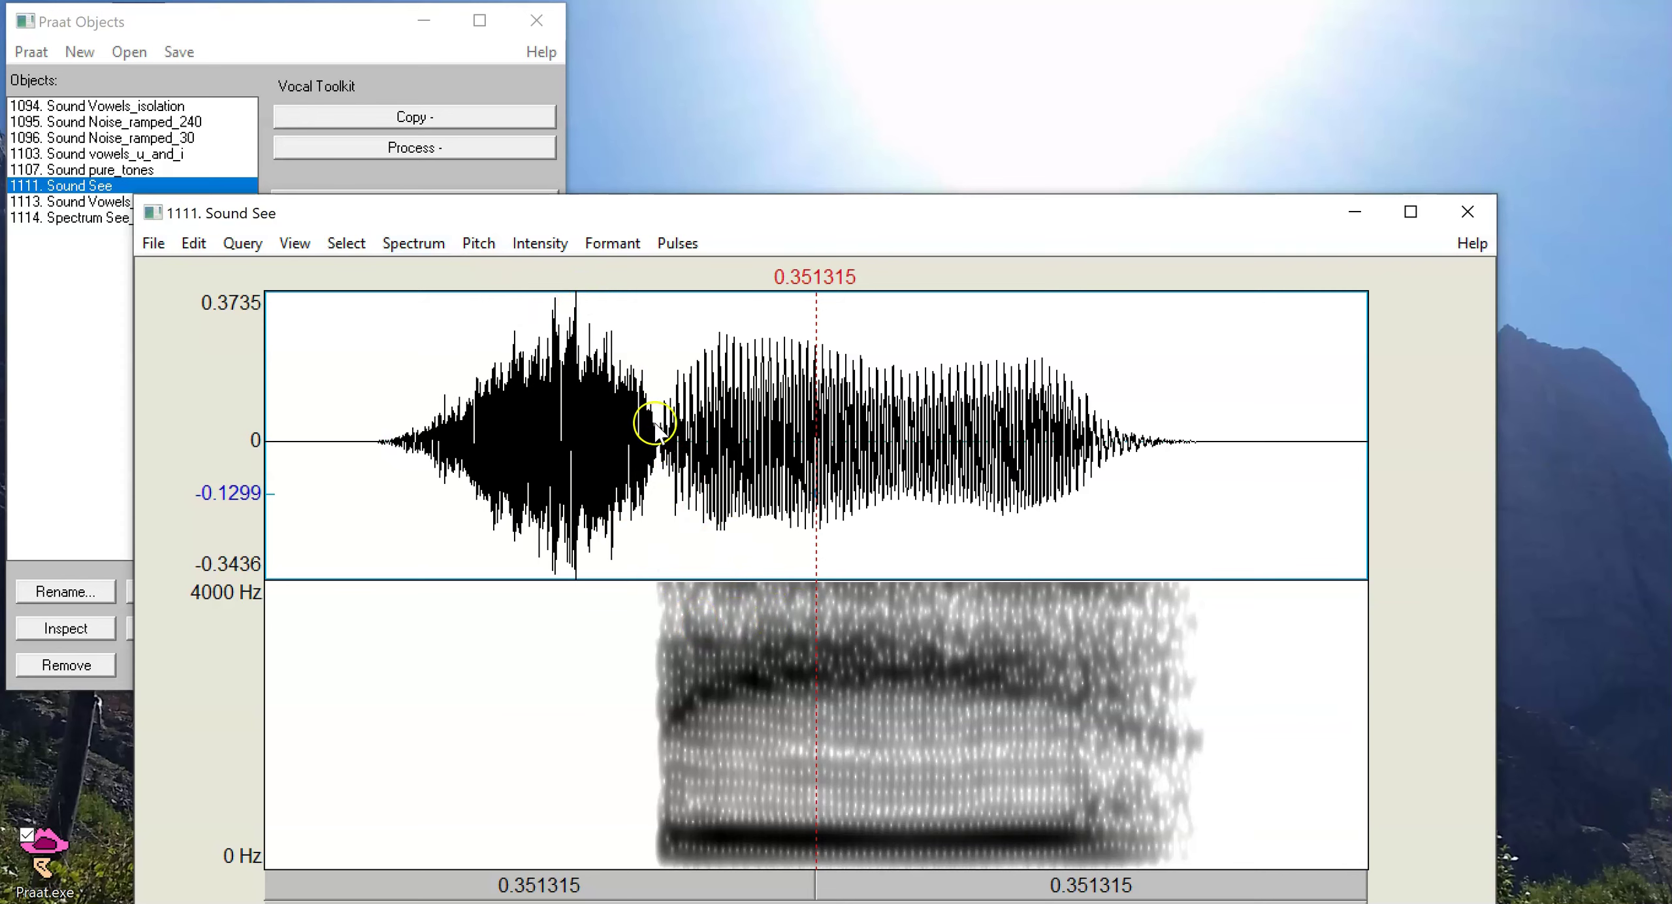
drag(668, 432, 310, 403)
key(ctrl+n)
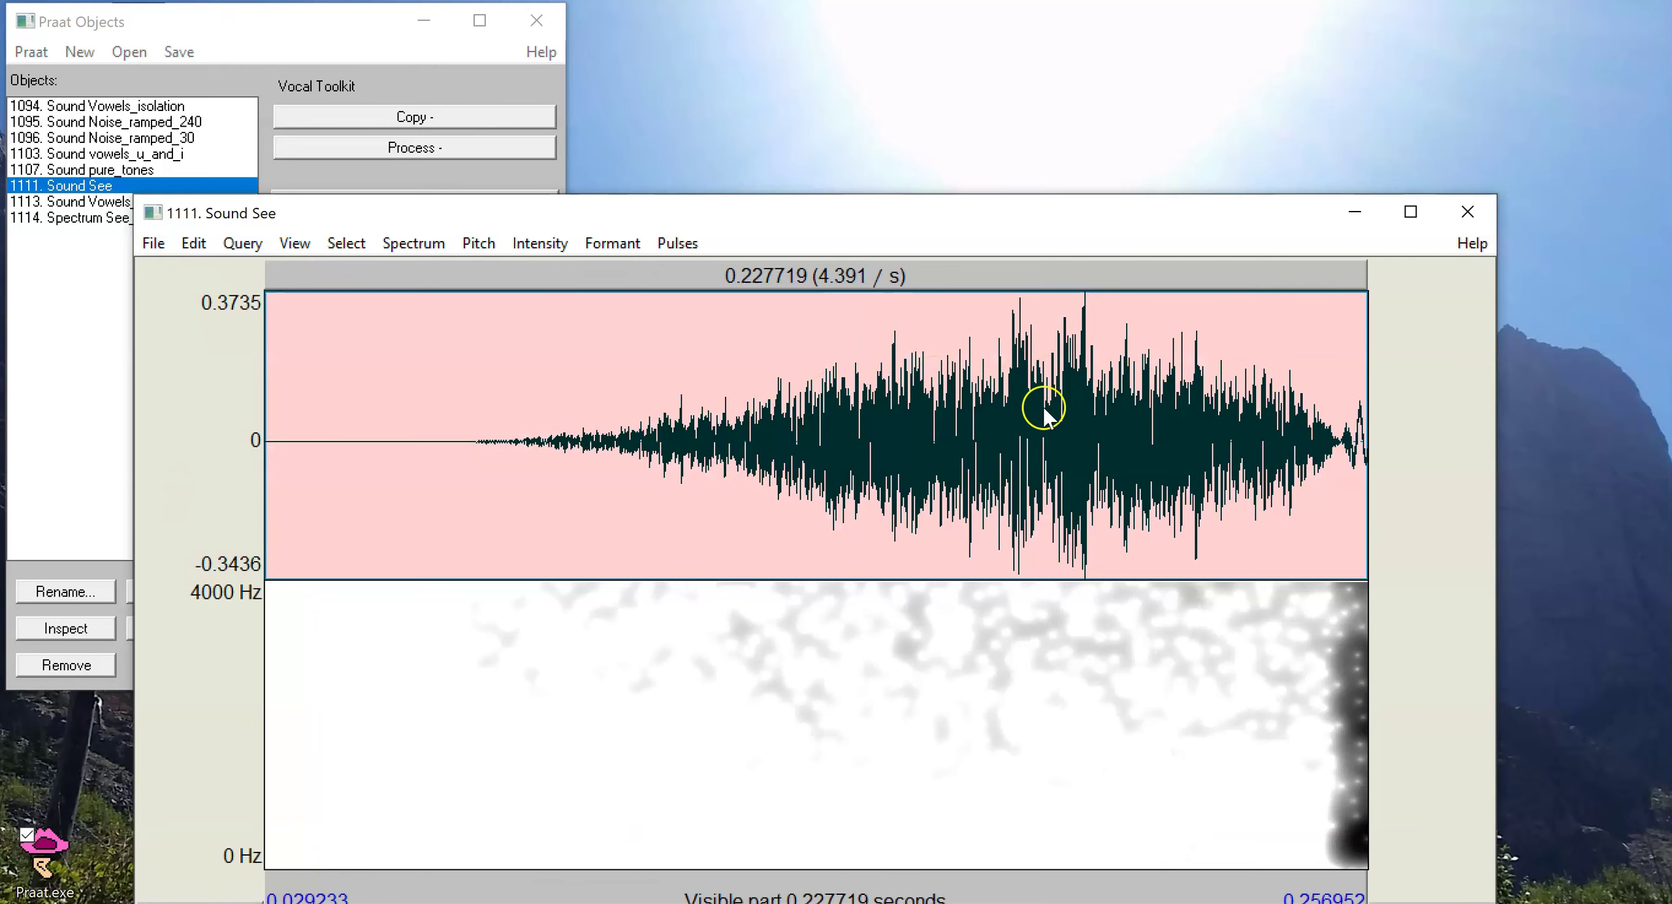
drag(1325, 426, 330, 519)
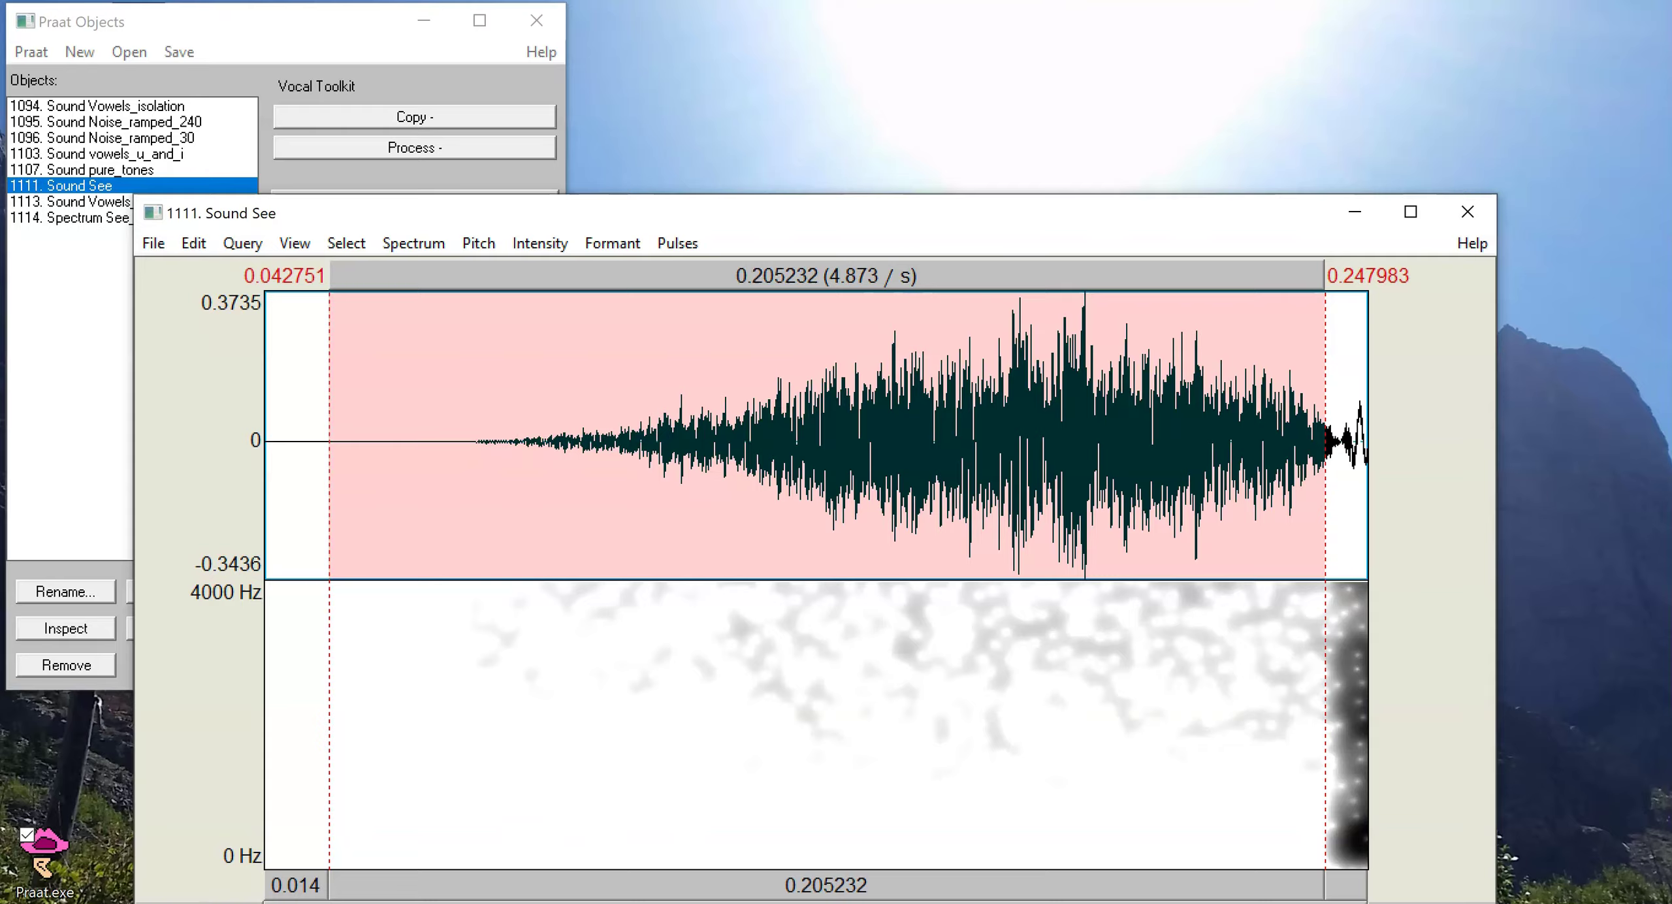
scroll(816, 575, right, 10)
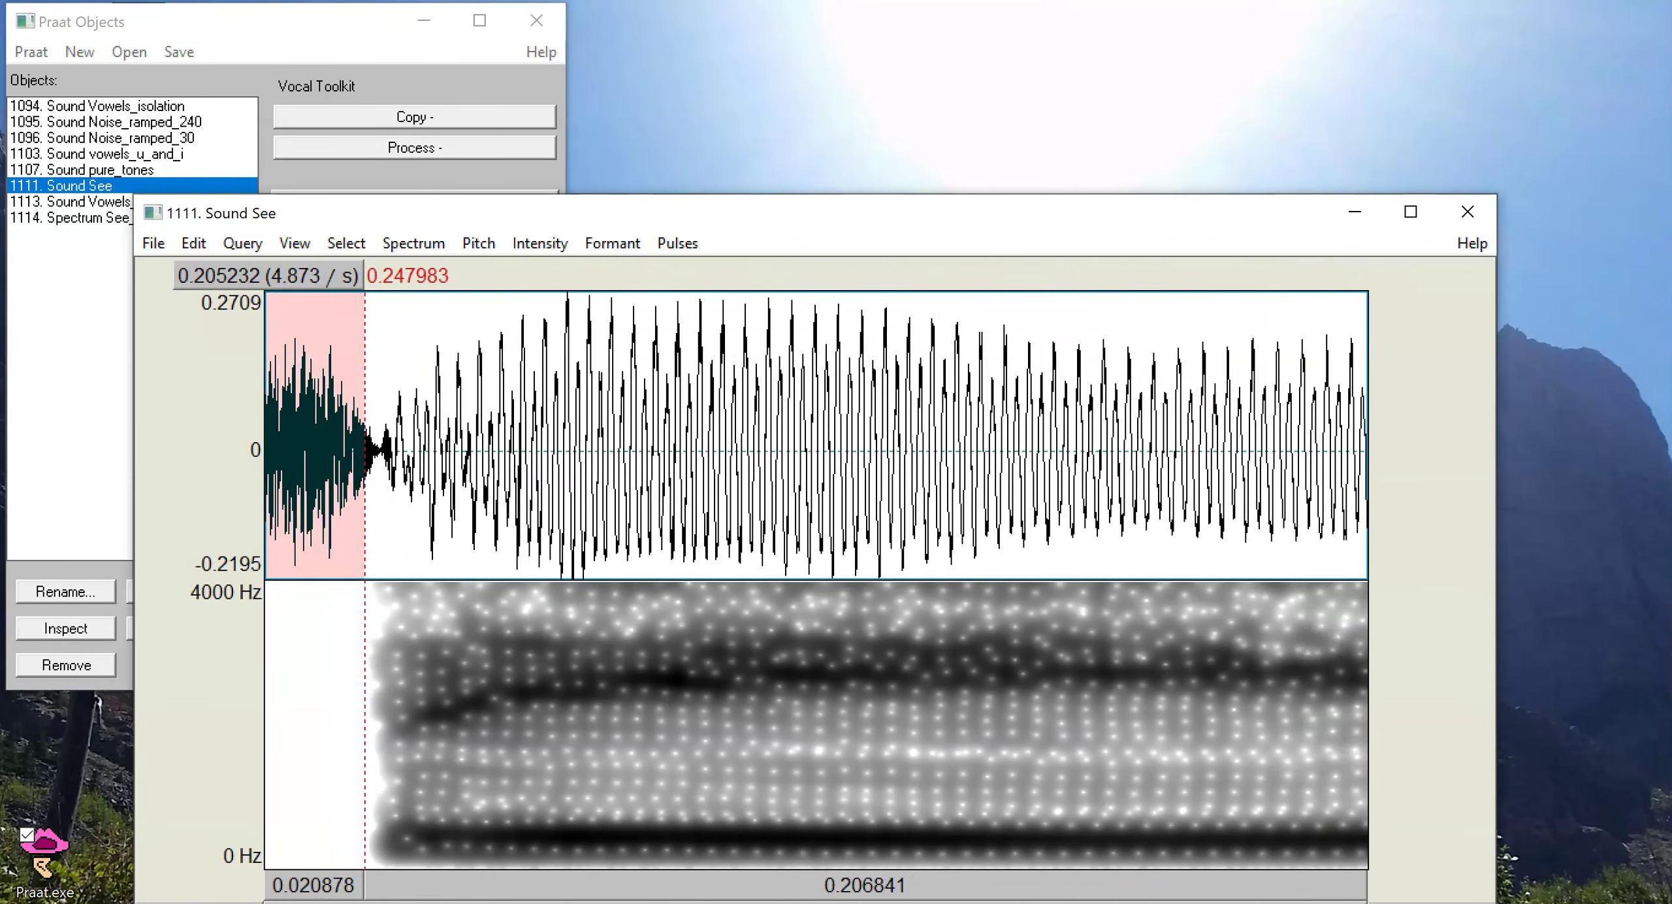
scroll(710, 650, right, 2)
Step: Zoom back out to the whole word and play it from the fricative's start
key(ctrl+a)
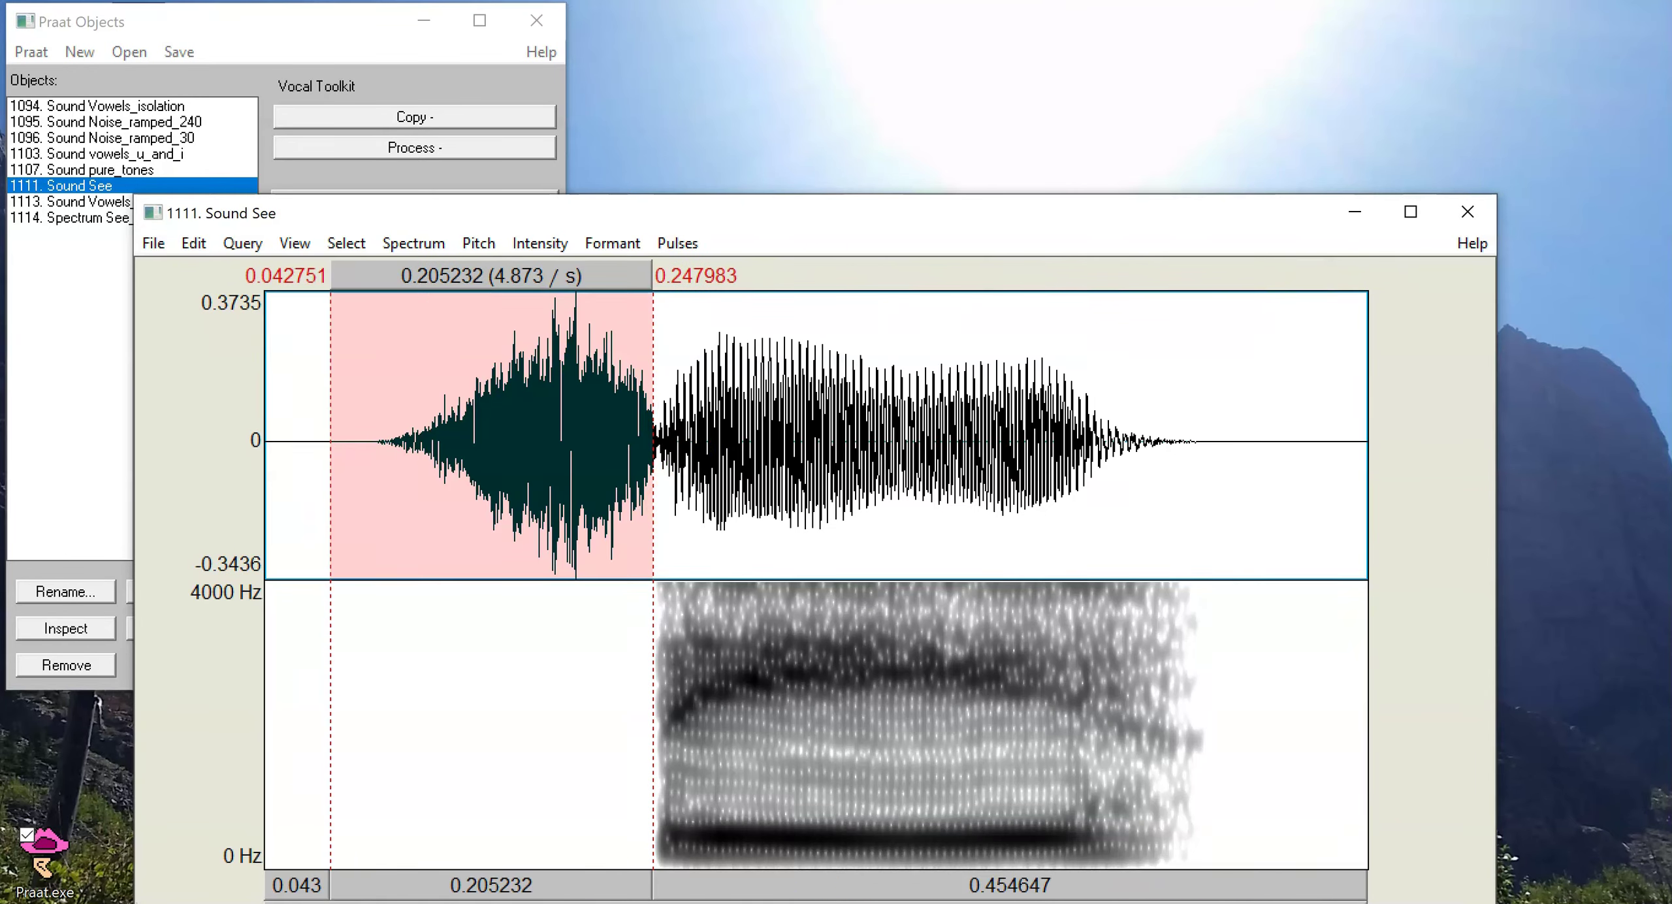
click(665, 411)
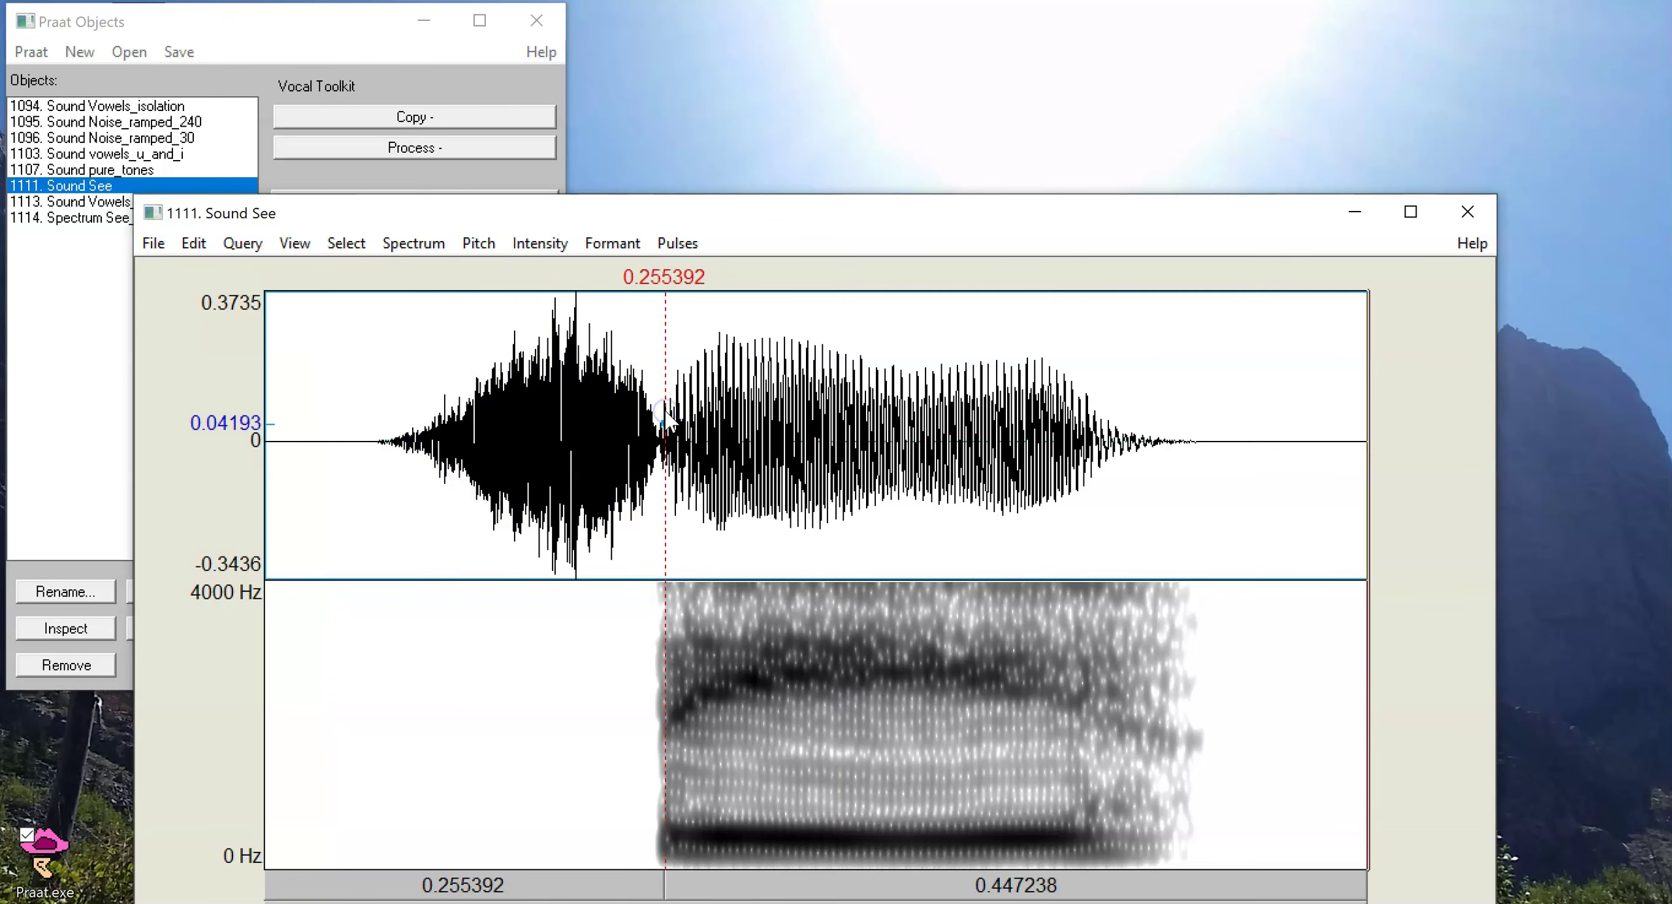
click(331, 441)
key(Tab)
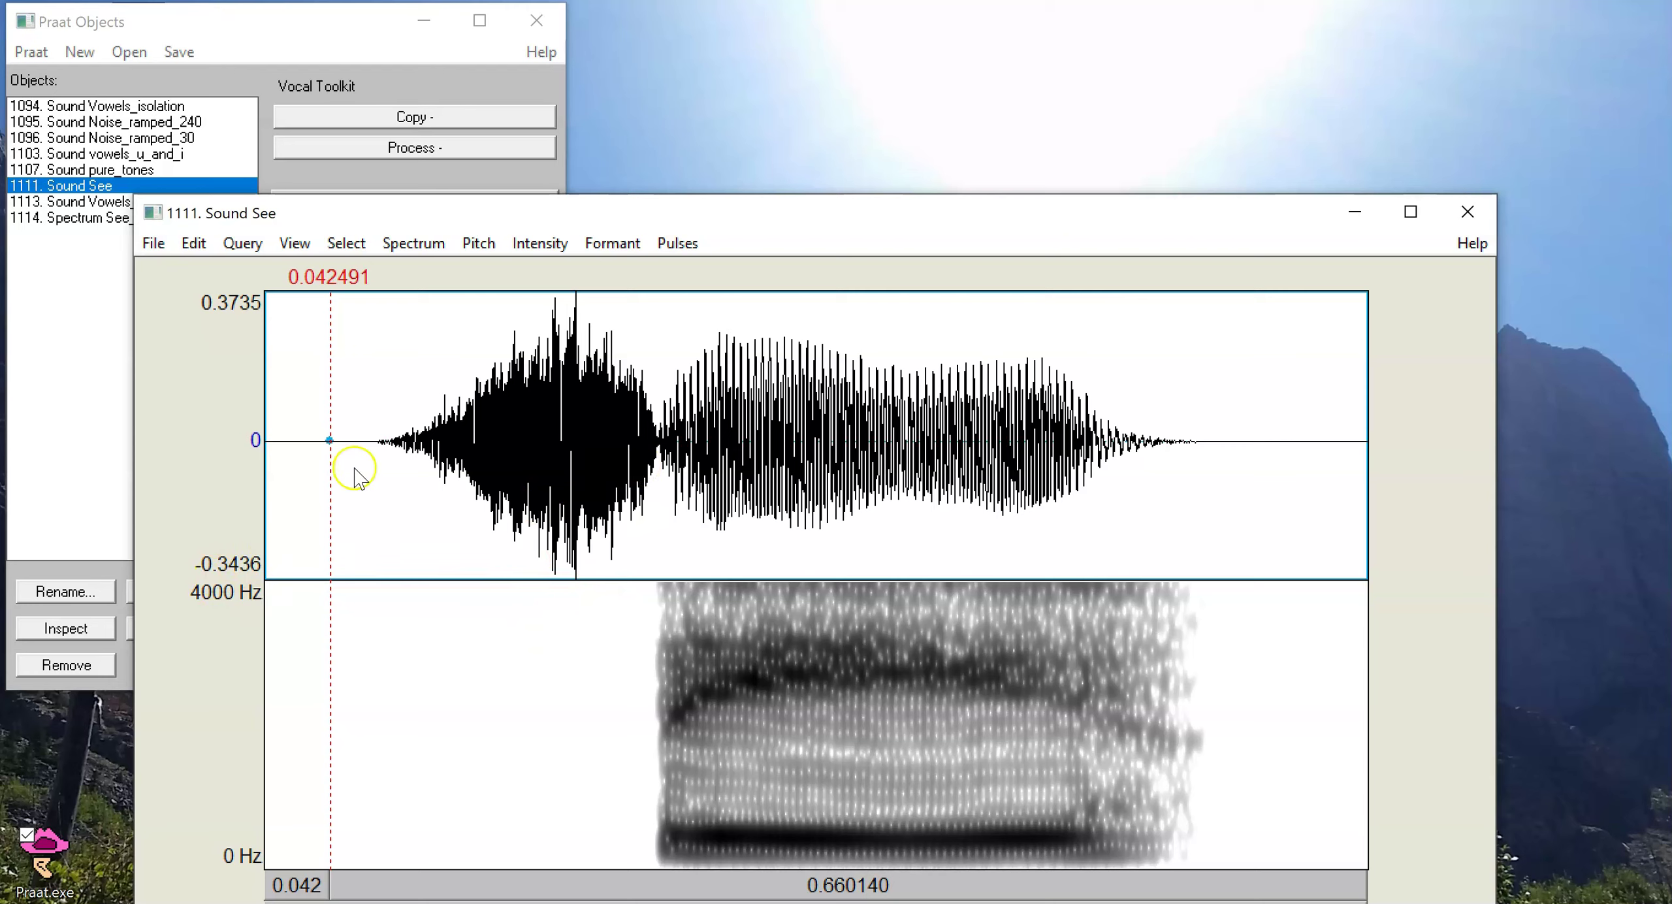
Step: Raise the spectrogram view range maximum from 4000 to 8000 Hz
click(431, 245)
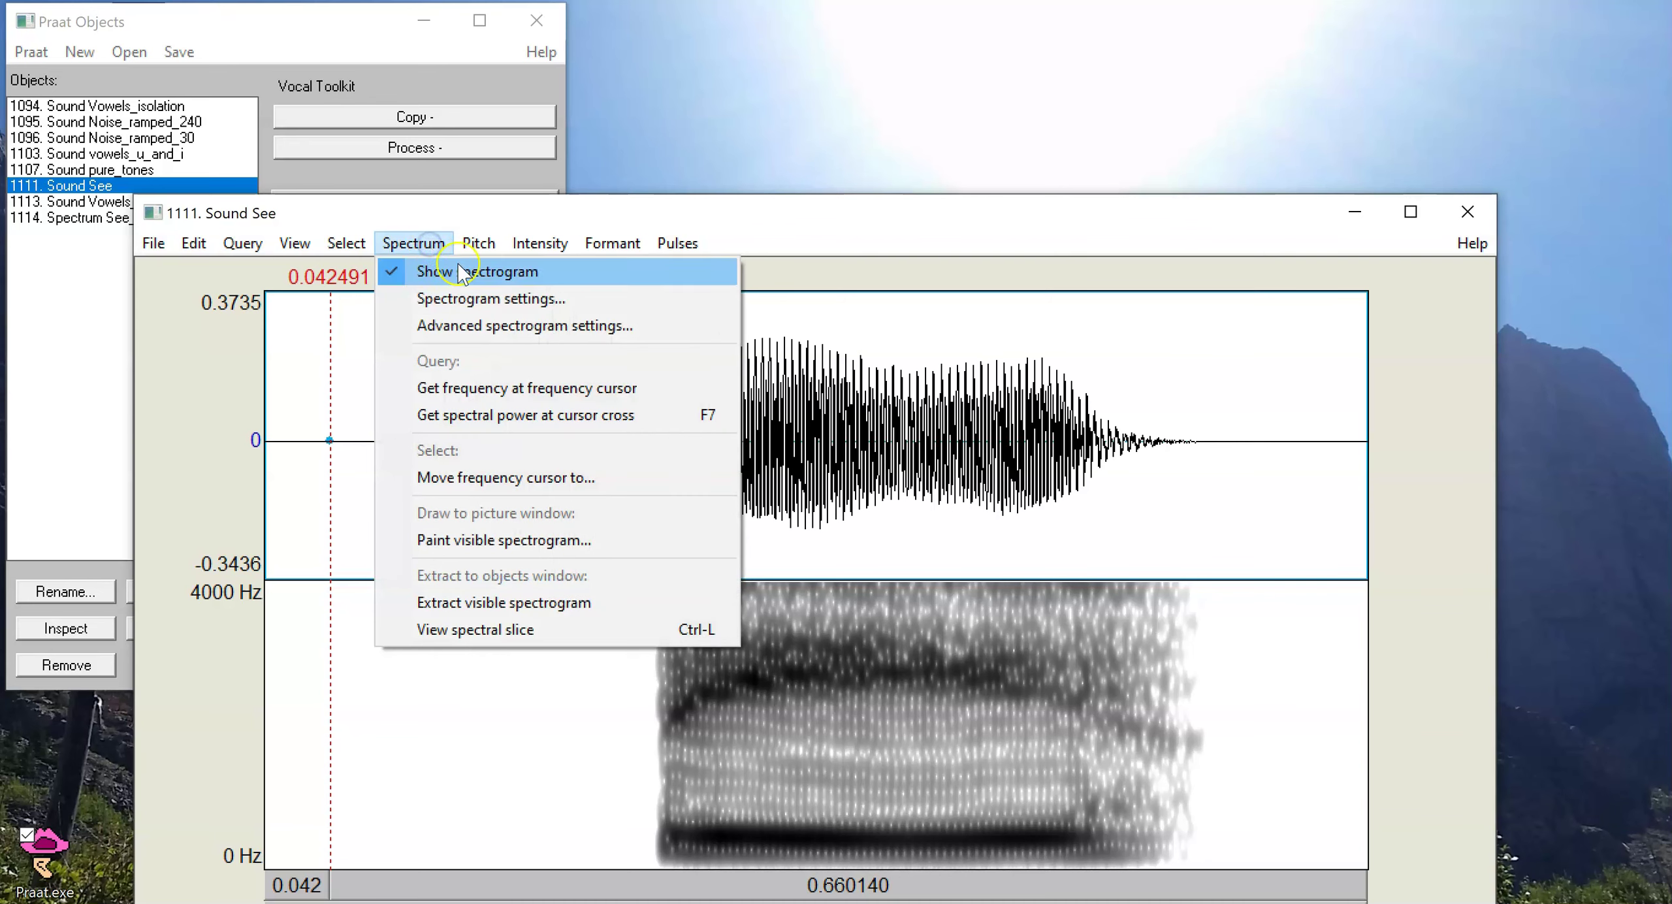
click(576, 301)
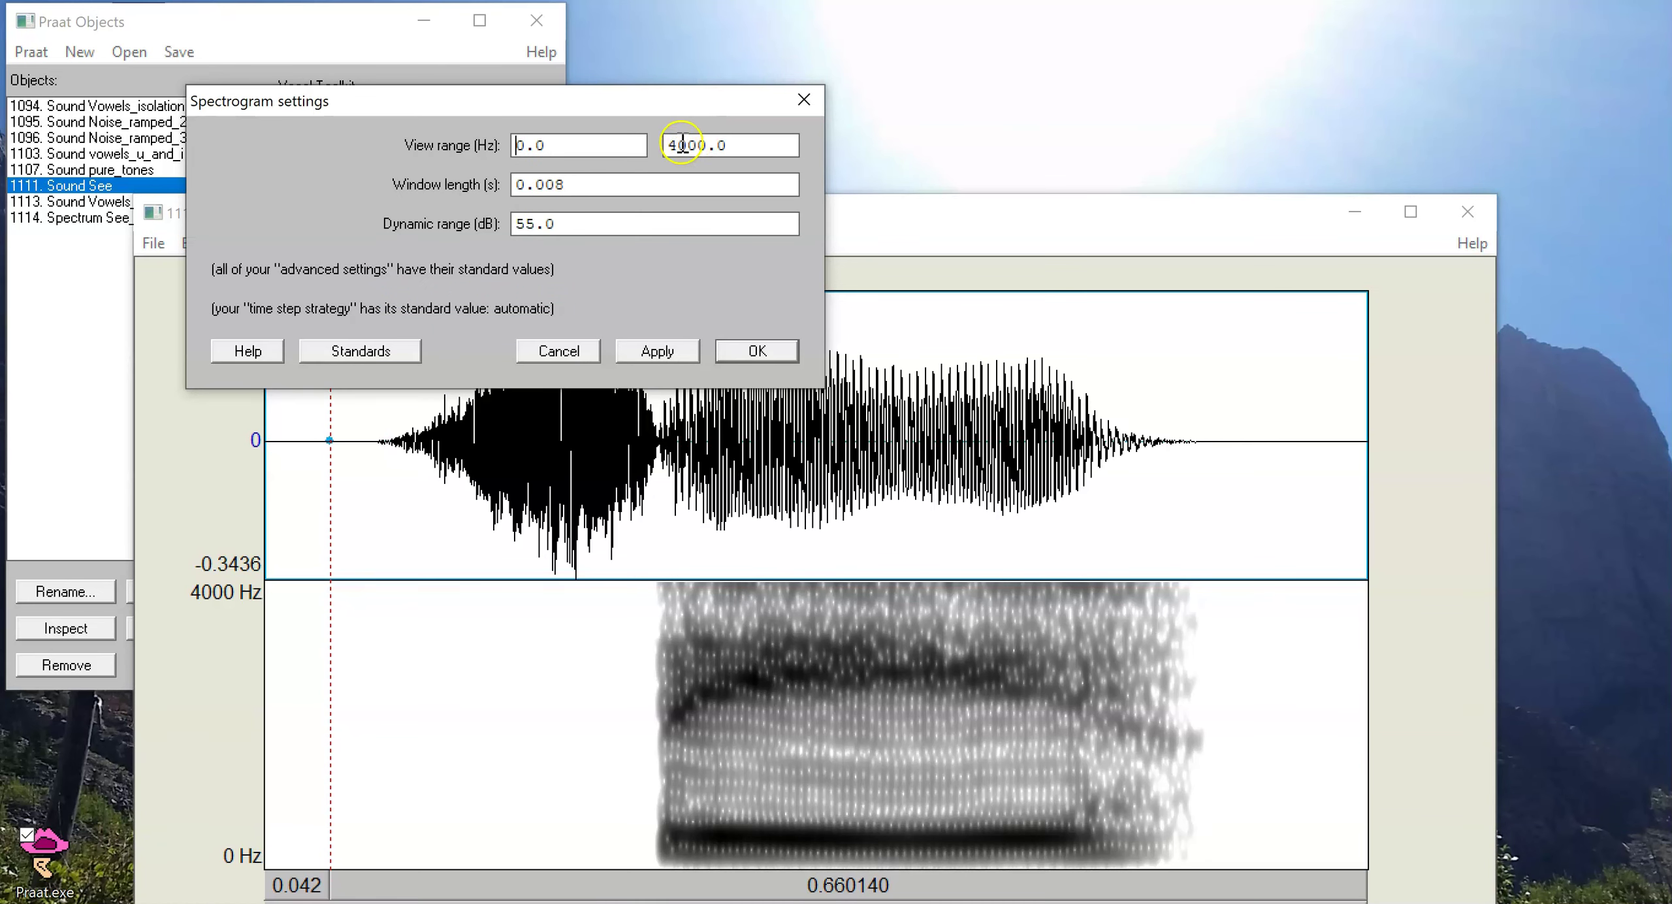
drag(680, 144, 650, 149)
click(757, 352)
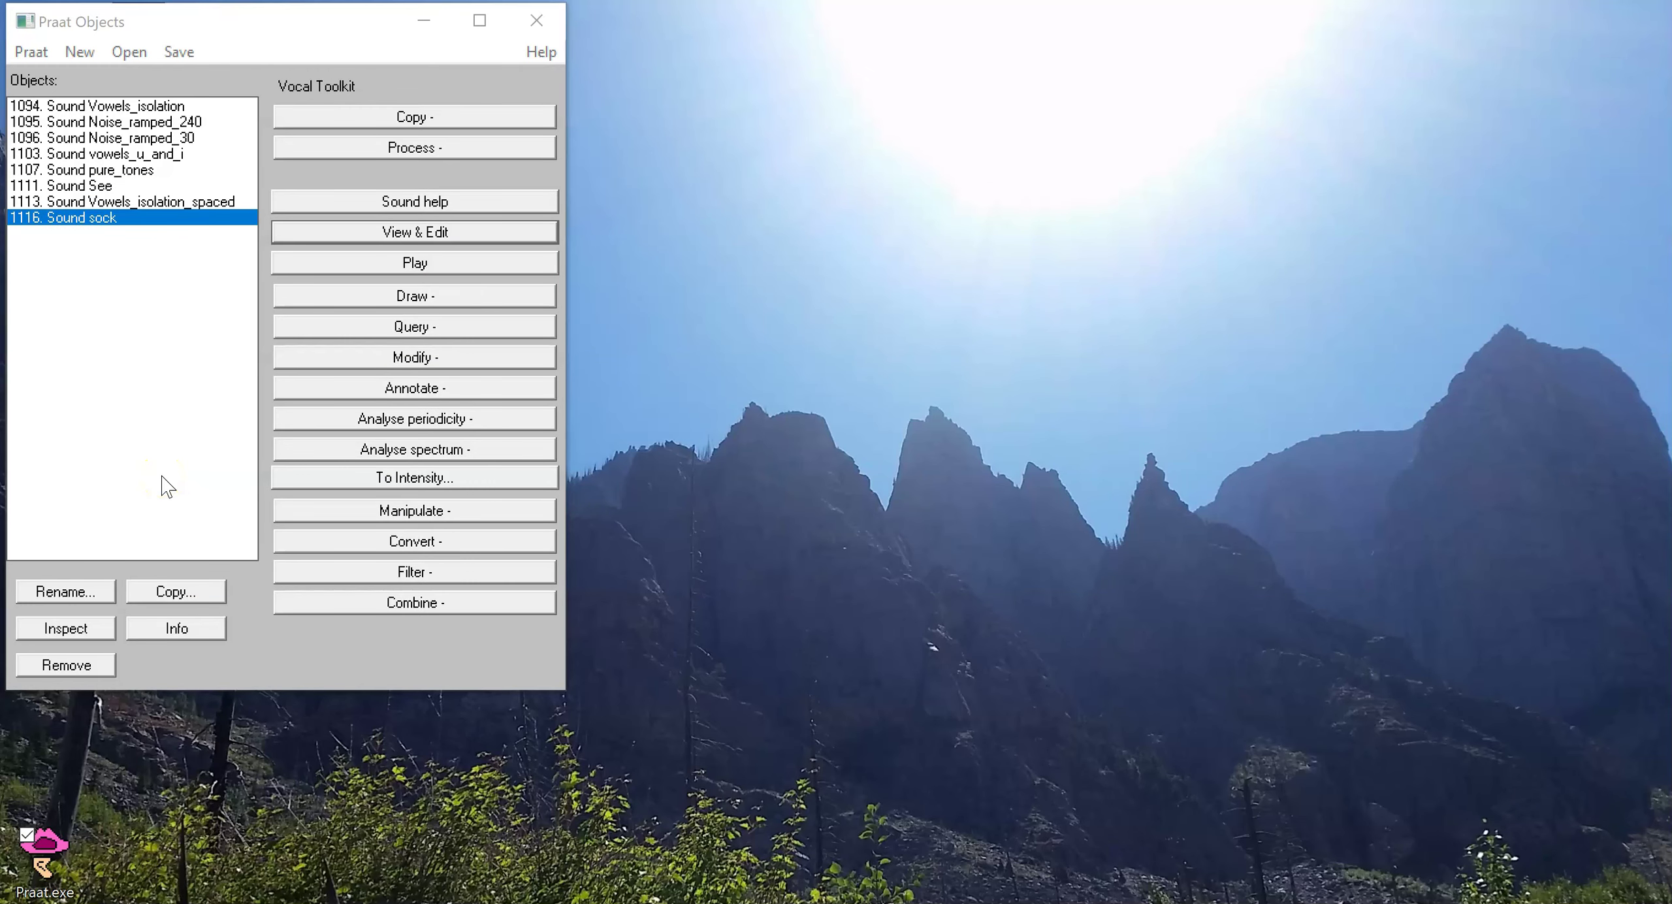
Step: Open Sound sock in the editor and mark its vowel, 0.224928–0.370051 s
click(371, 232)
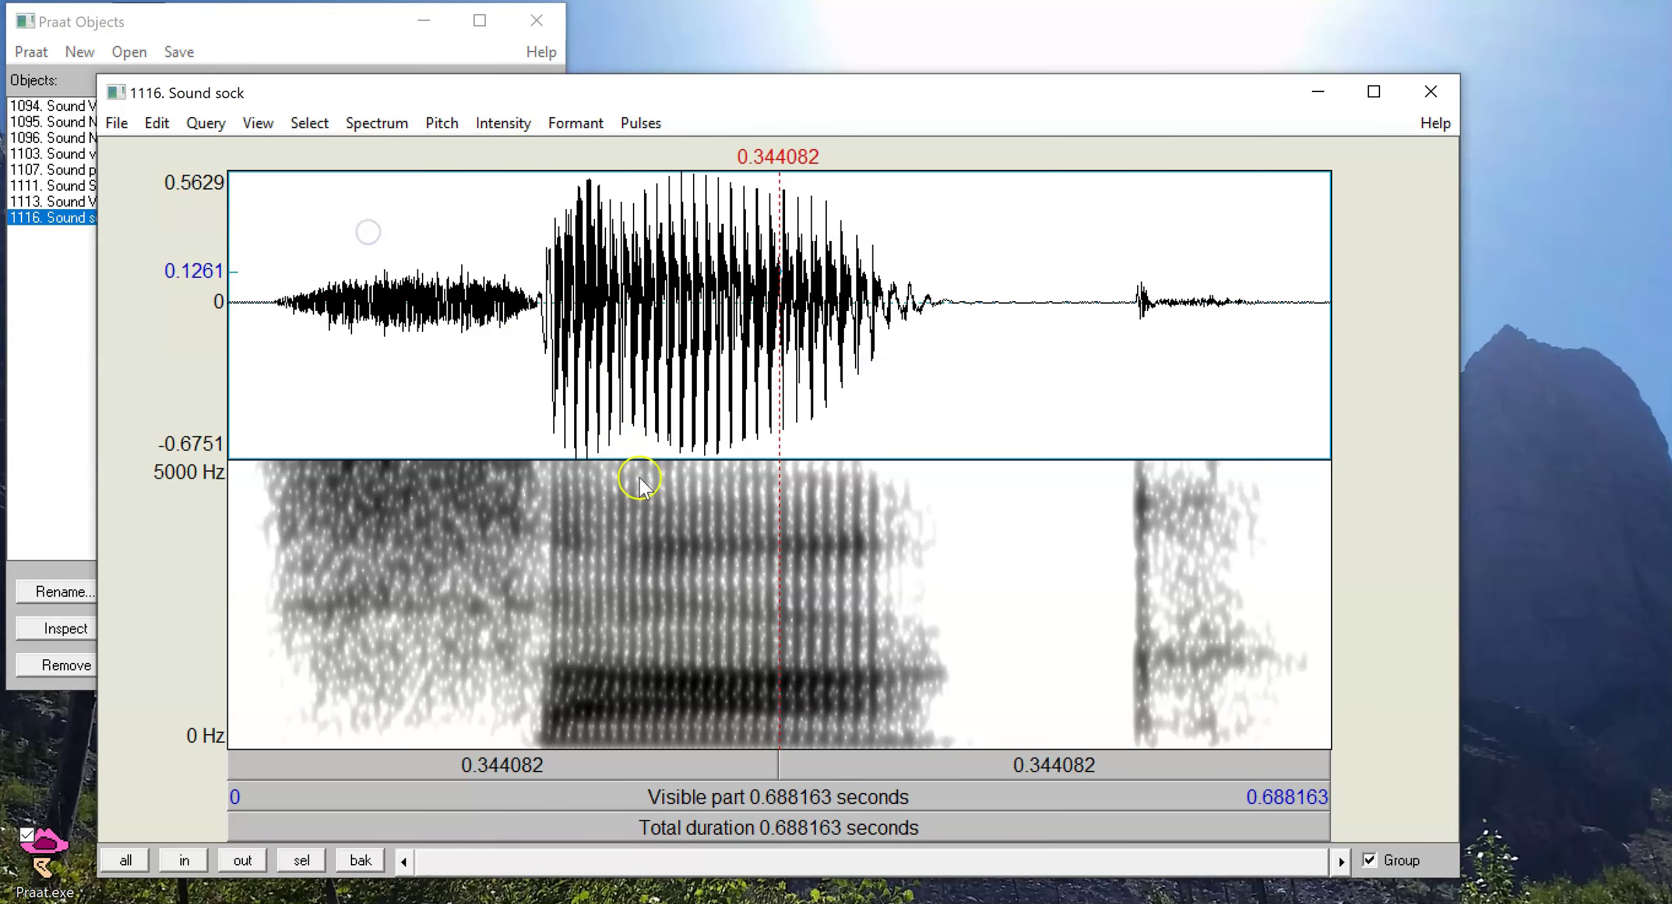
click(252, 299)
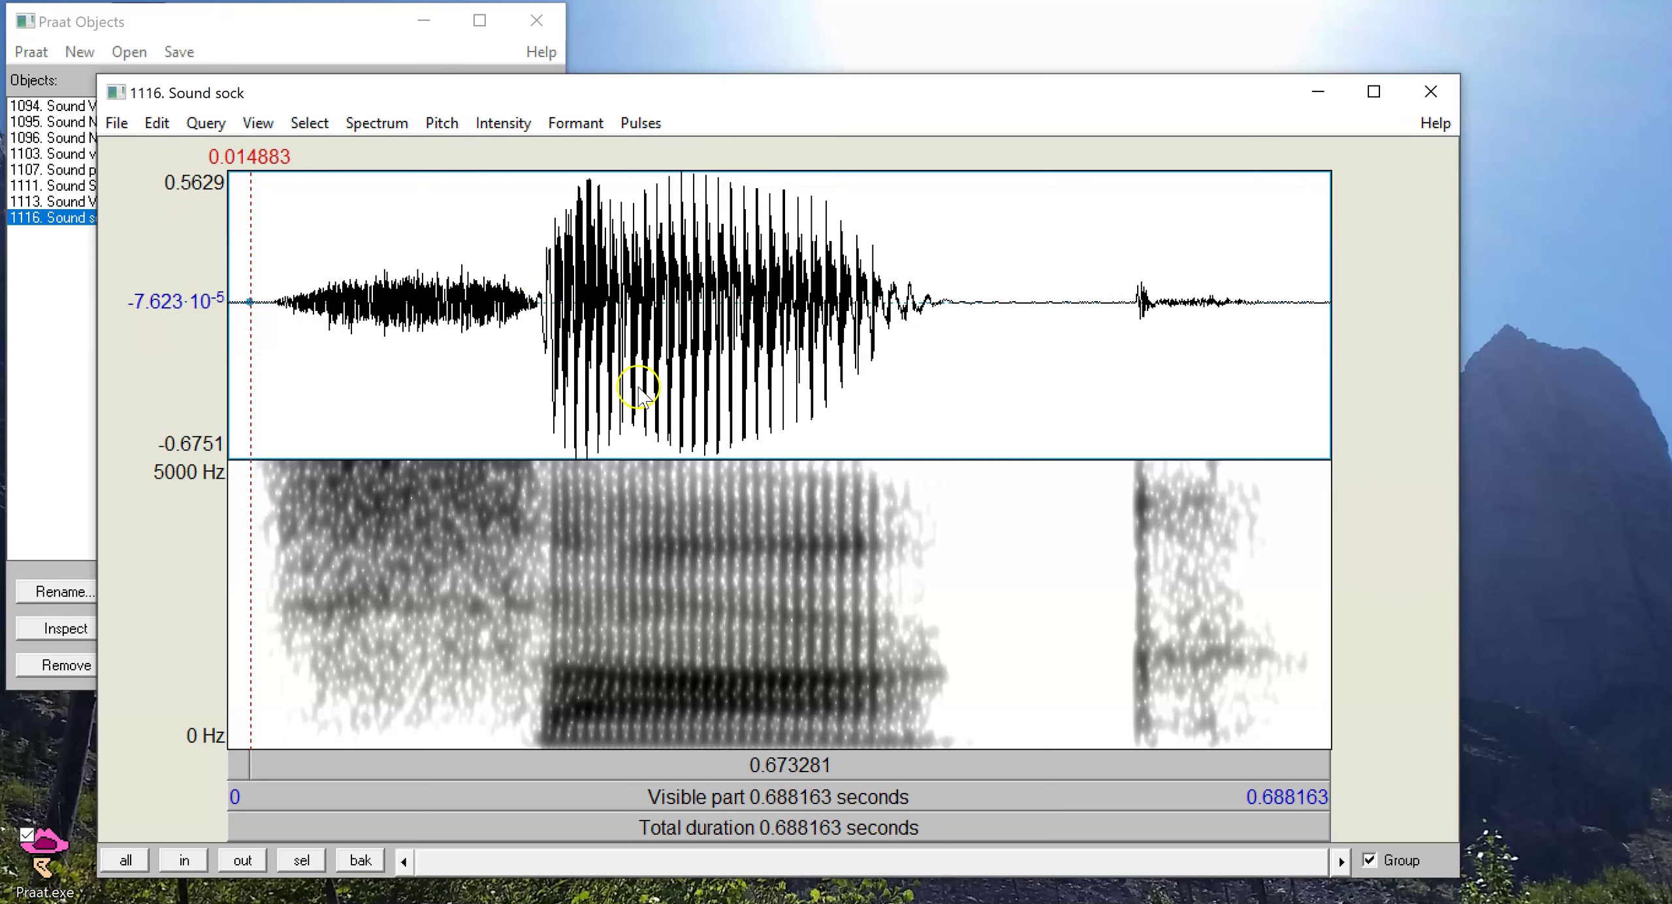
drag(588, 294, 821, 313)
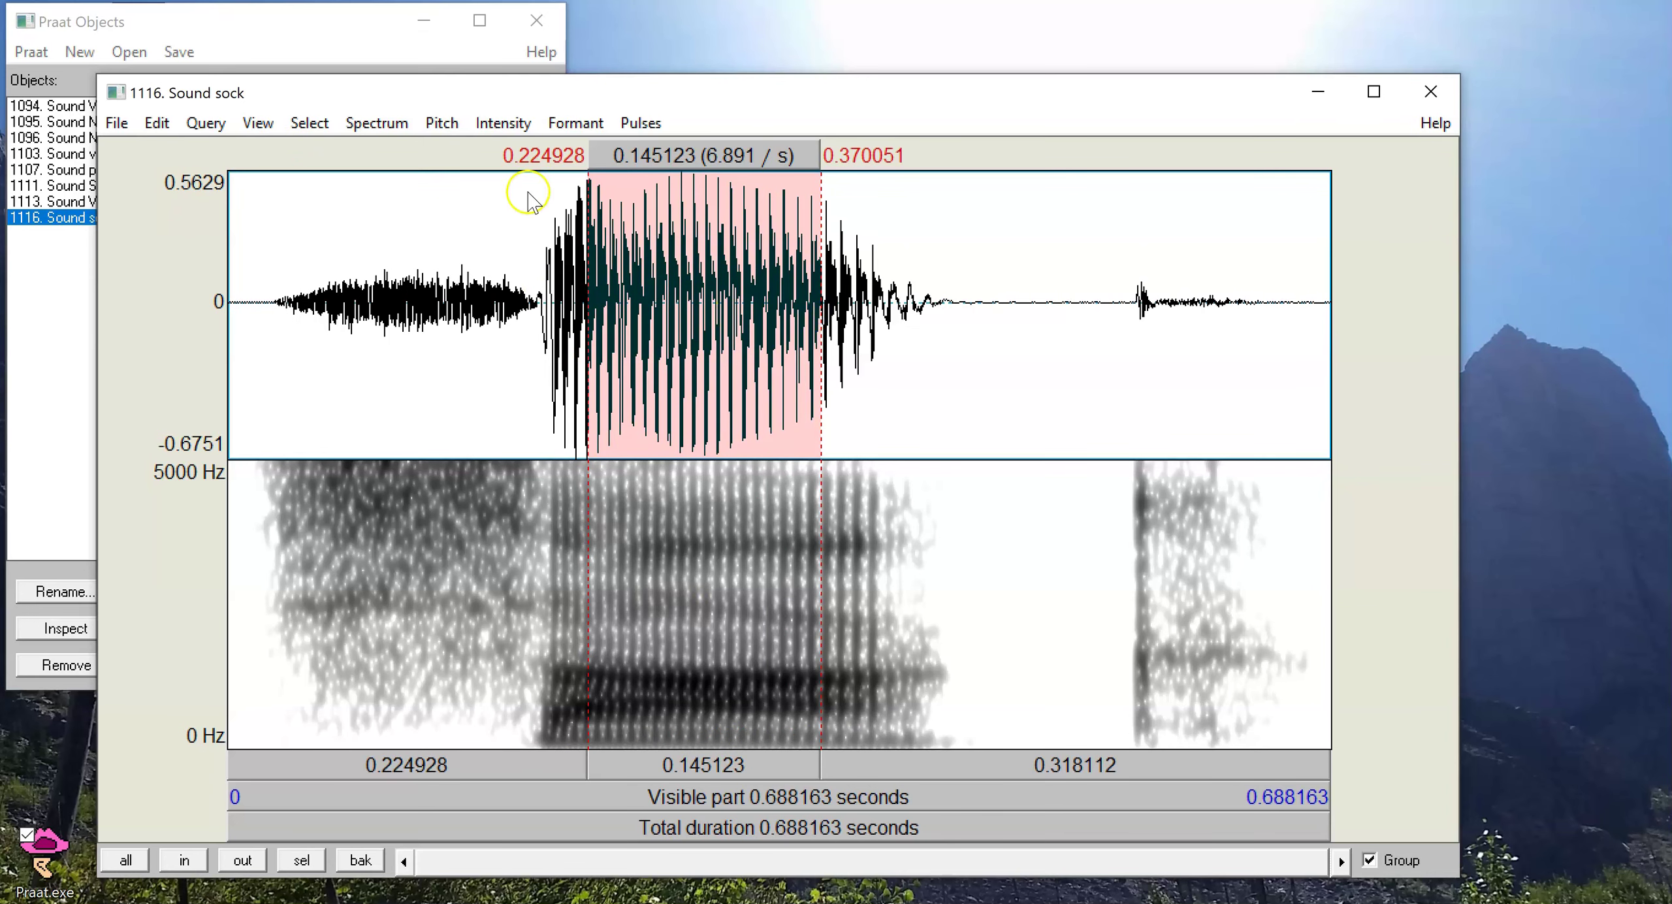
click(376, 123)
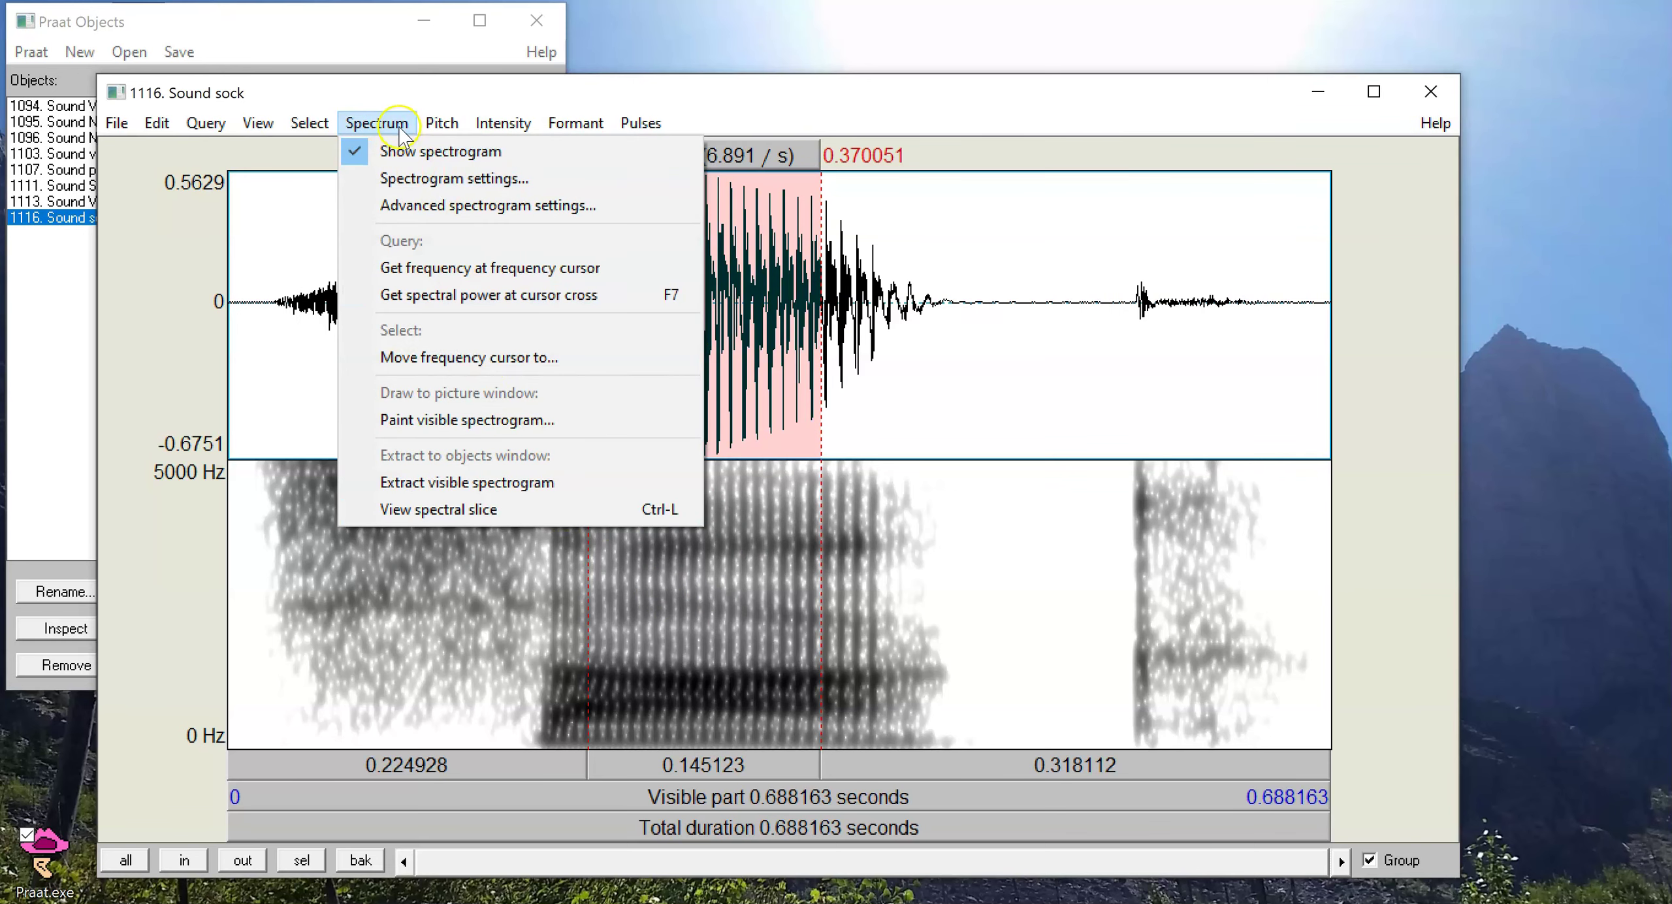
Step: Take a spectral slice of the sock vowel (Spectrum sock_0_297) and enlarge its window to nearly full screen
click(542, 509)
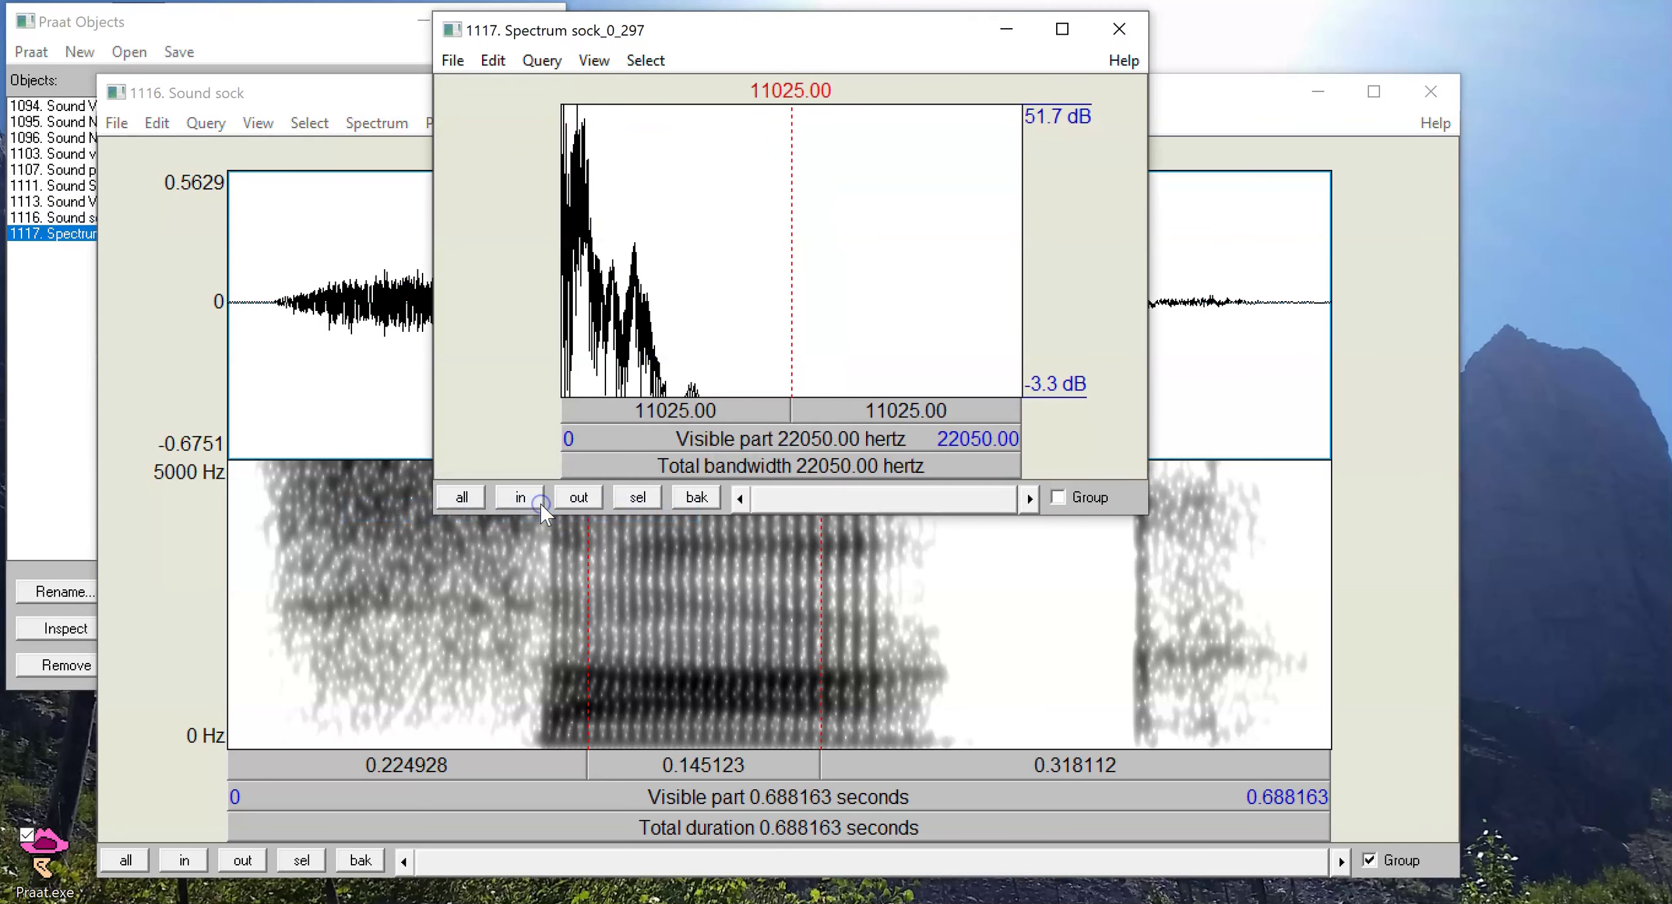
drag(866, 30, 473, 26)
drag(759, 512, 1664, 879)
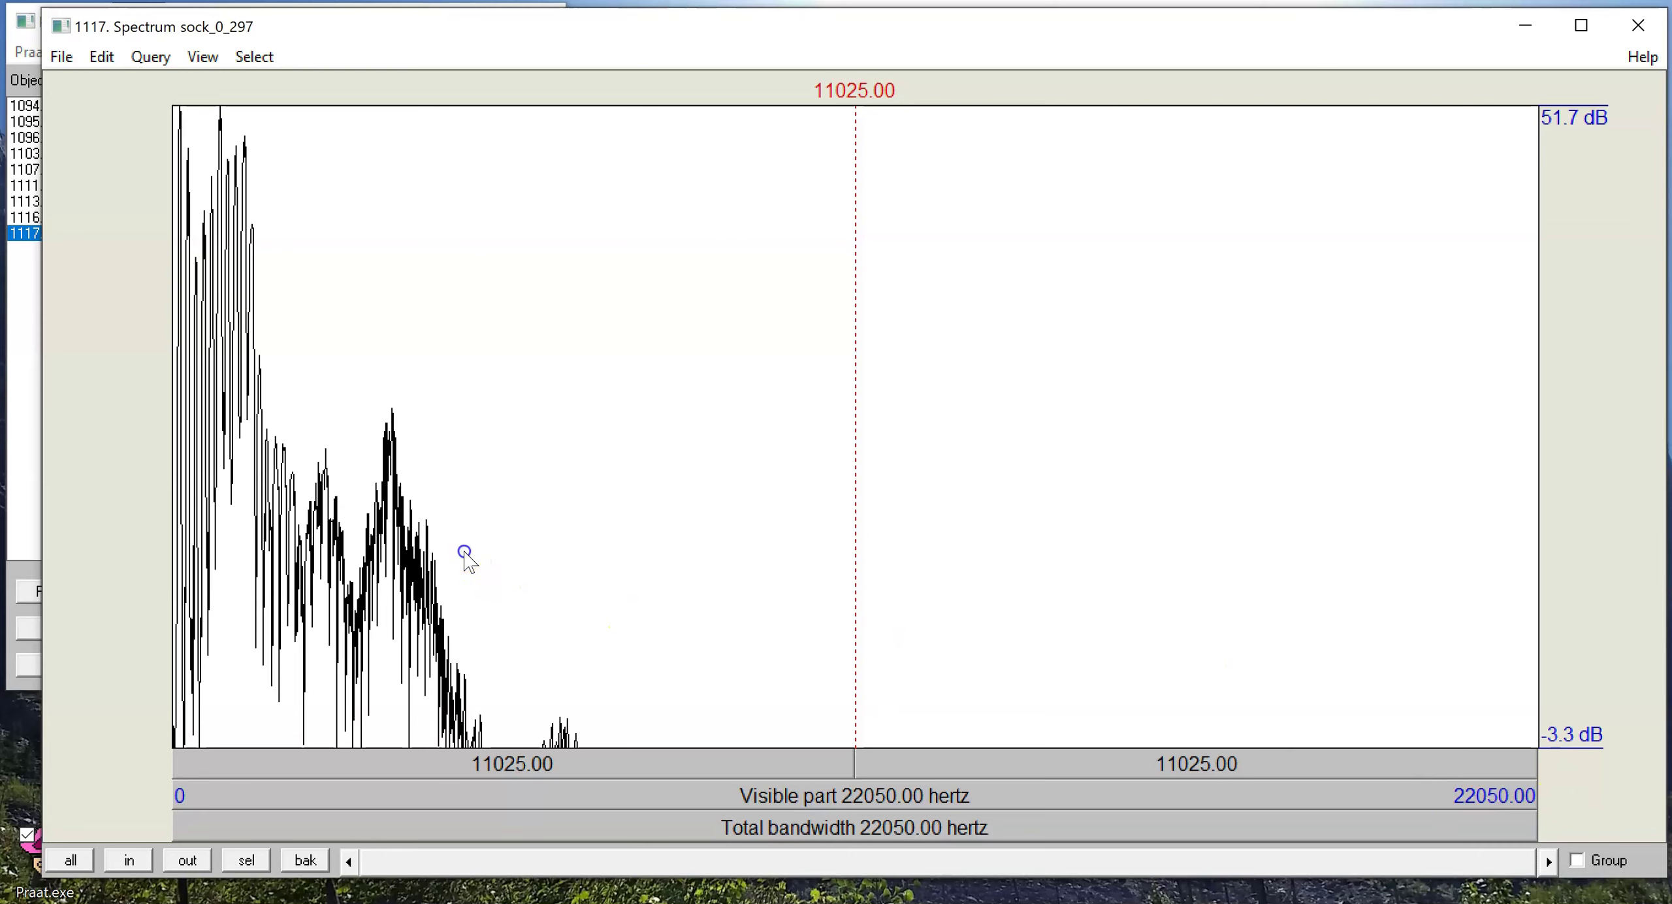
Step: Zoom the spectrum to 0–4712.78 Hz and measure its first five harmonic peaks
drag(464, 552, 118, 563)
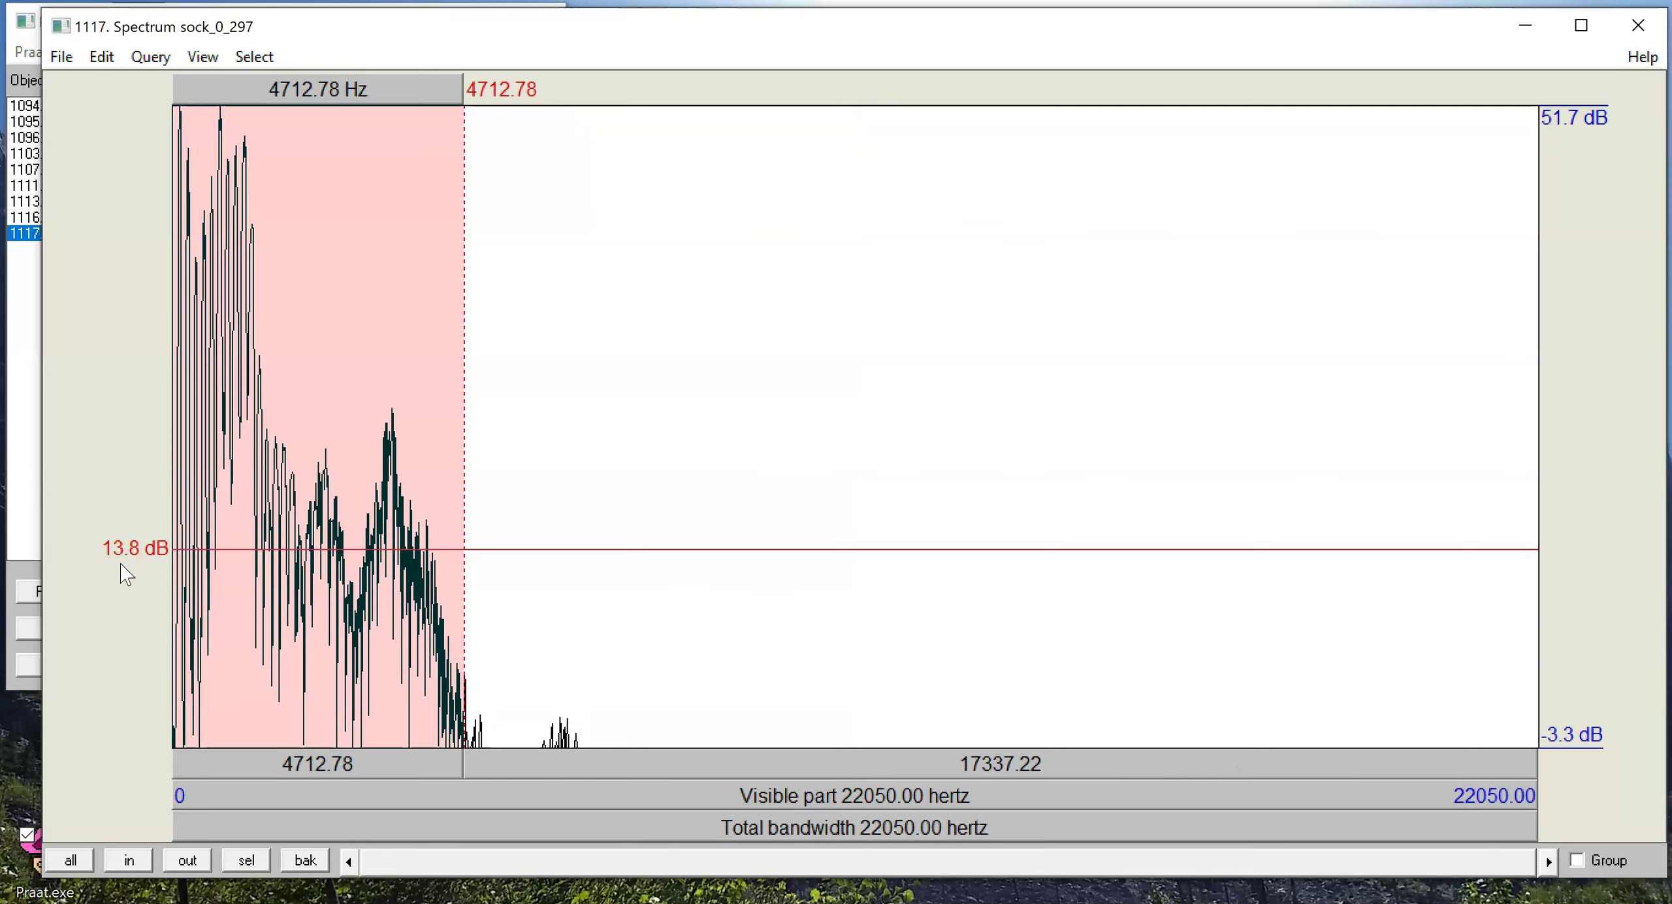
click(140, 581)
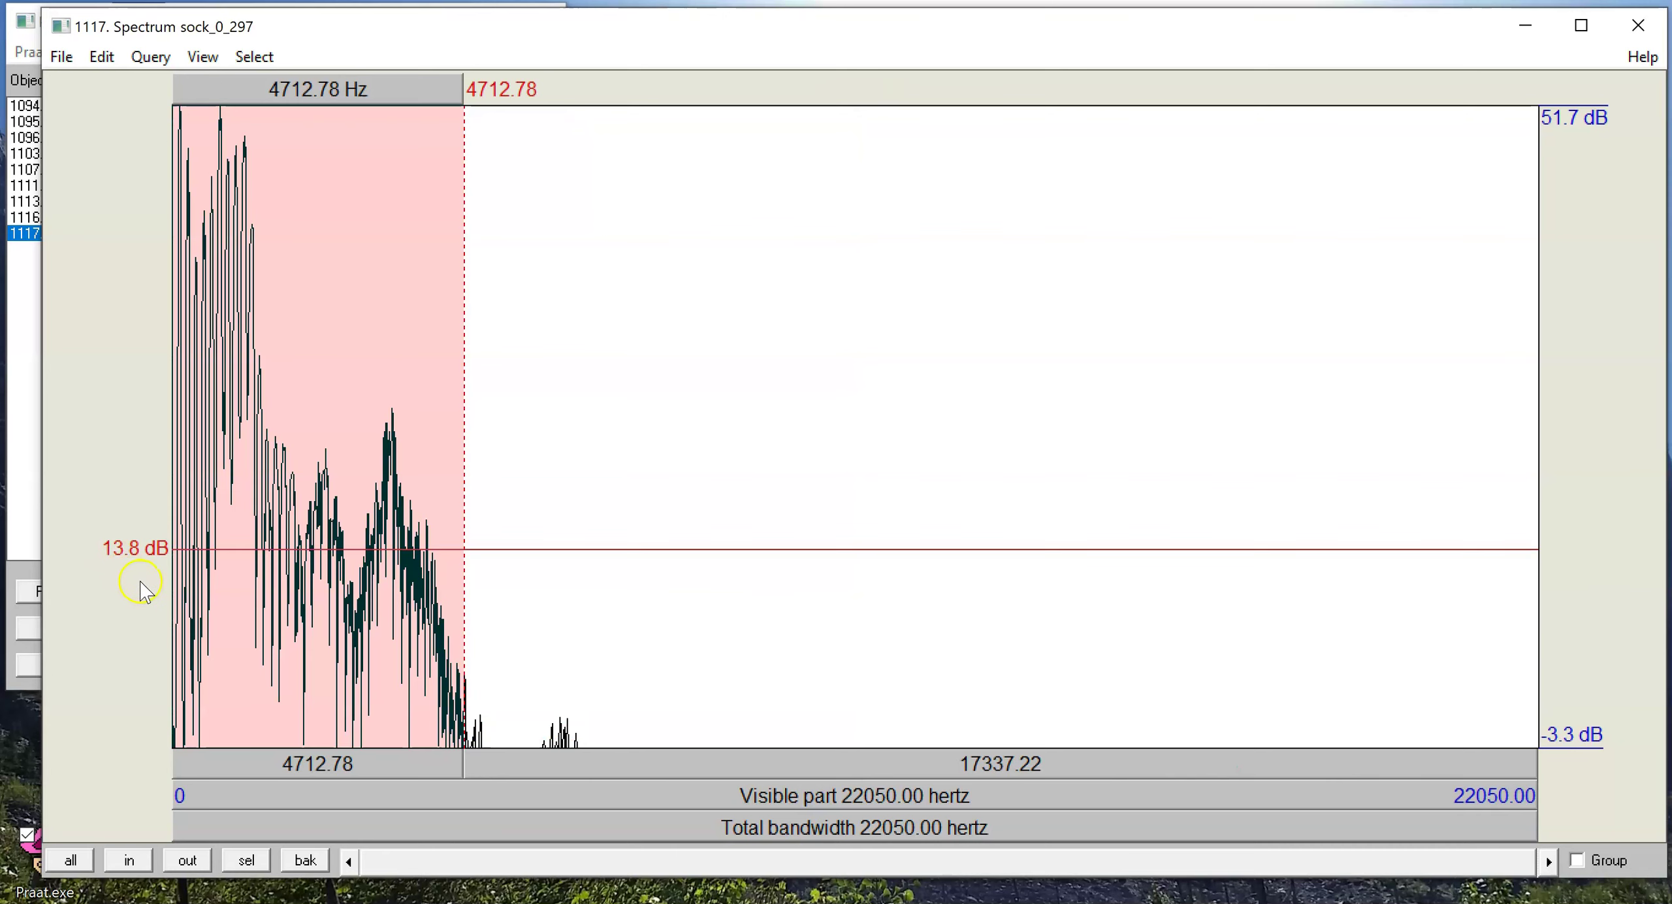
click(246, 860)
click(136, 687)
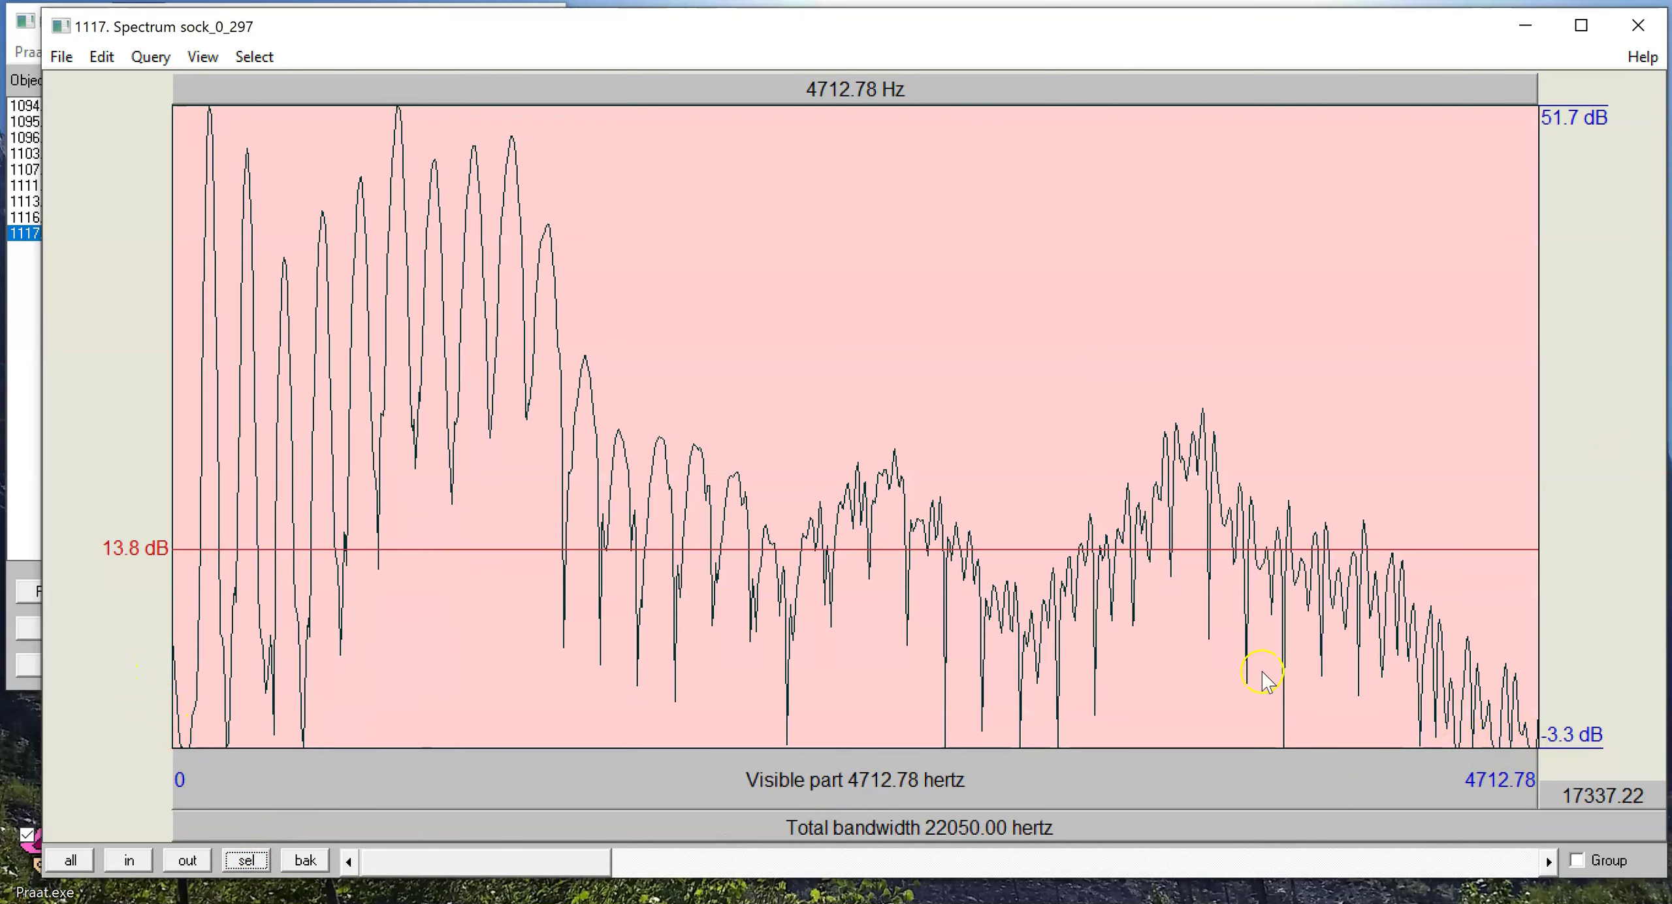
click(434, 729)
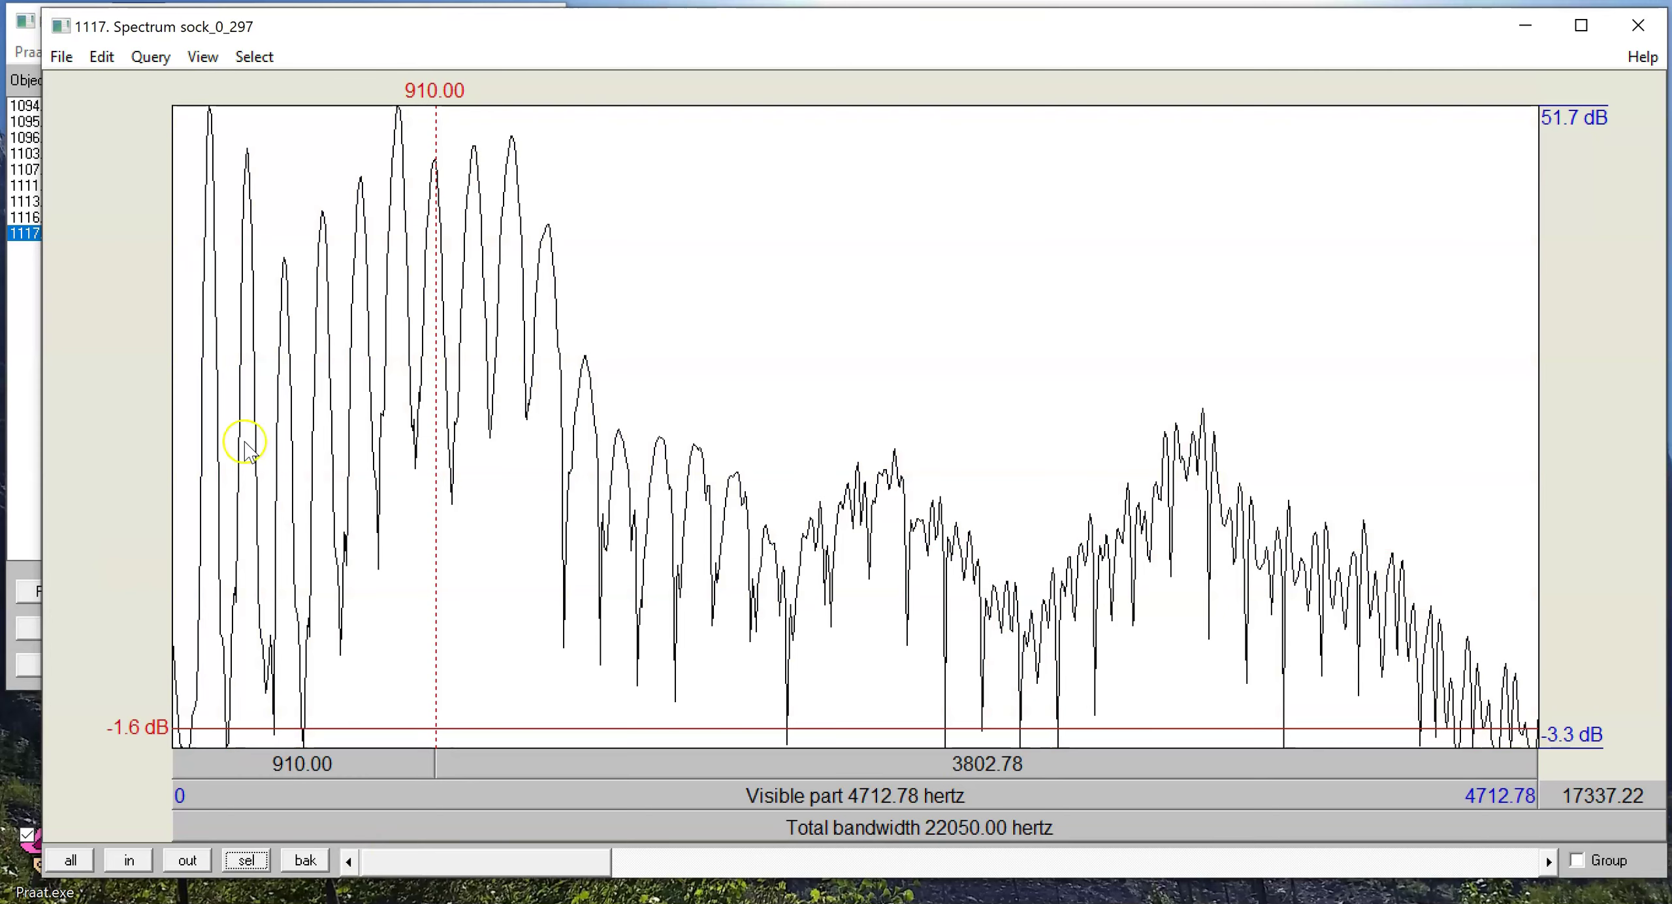
click(209, 256)
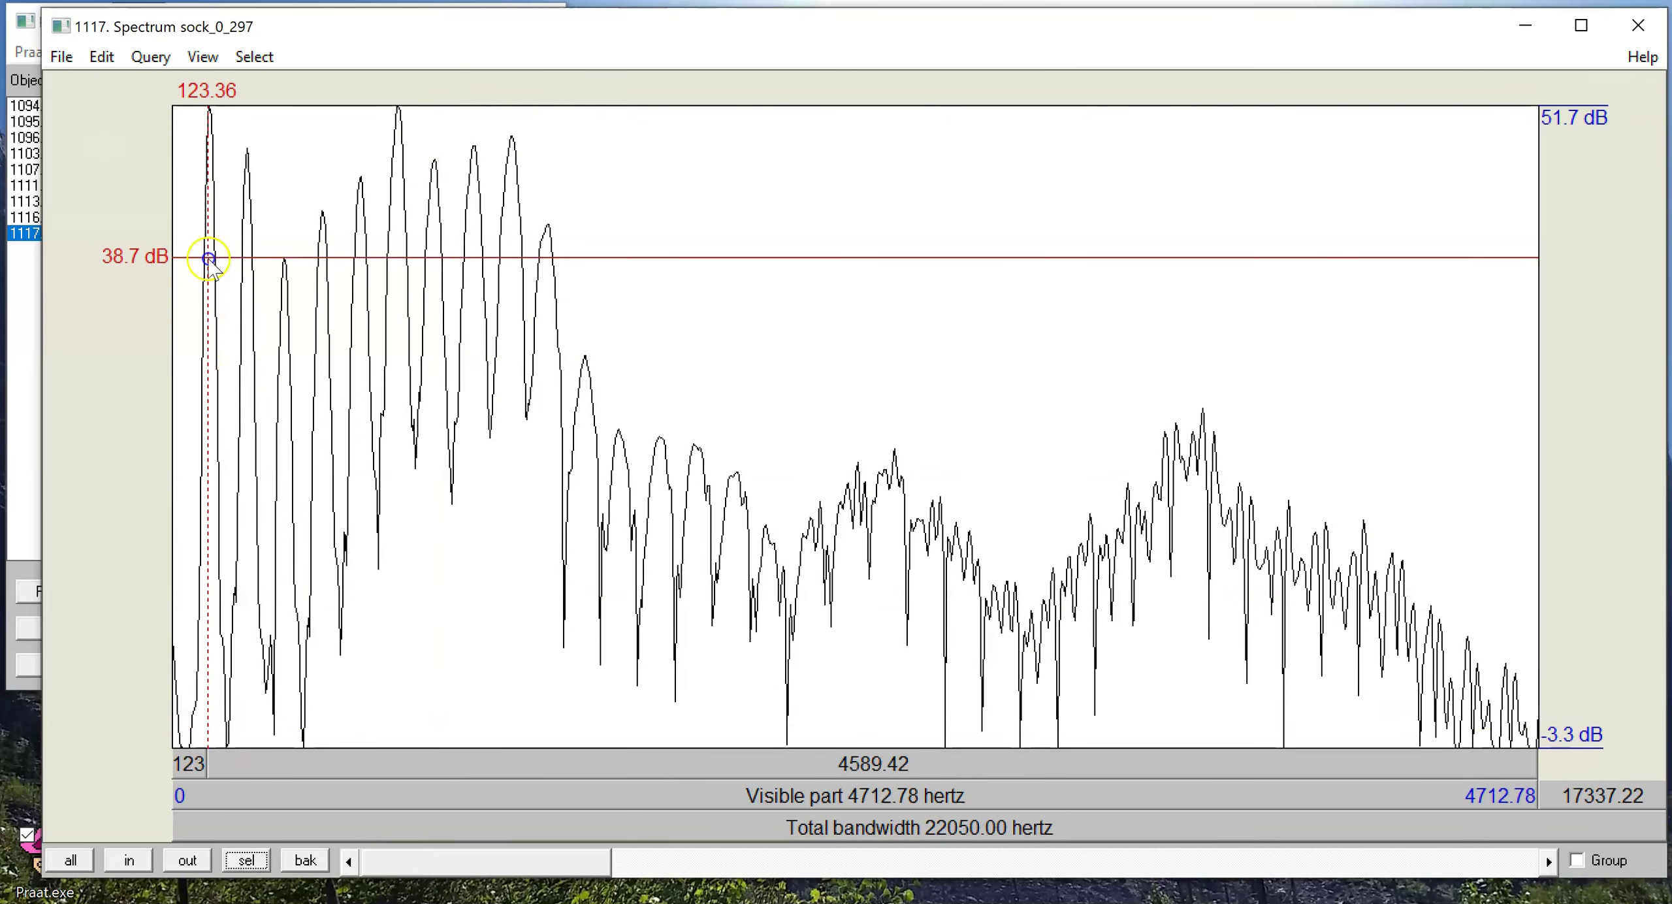
click(248, 278)
click(284, 279)
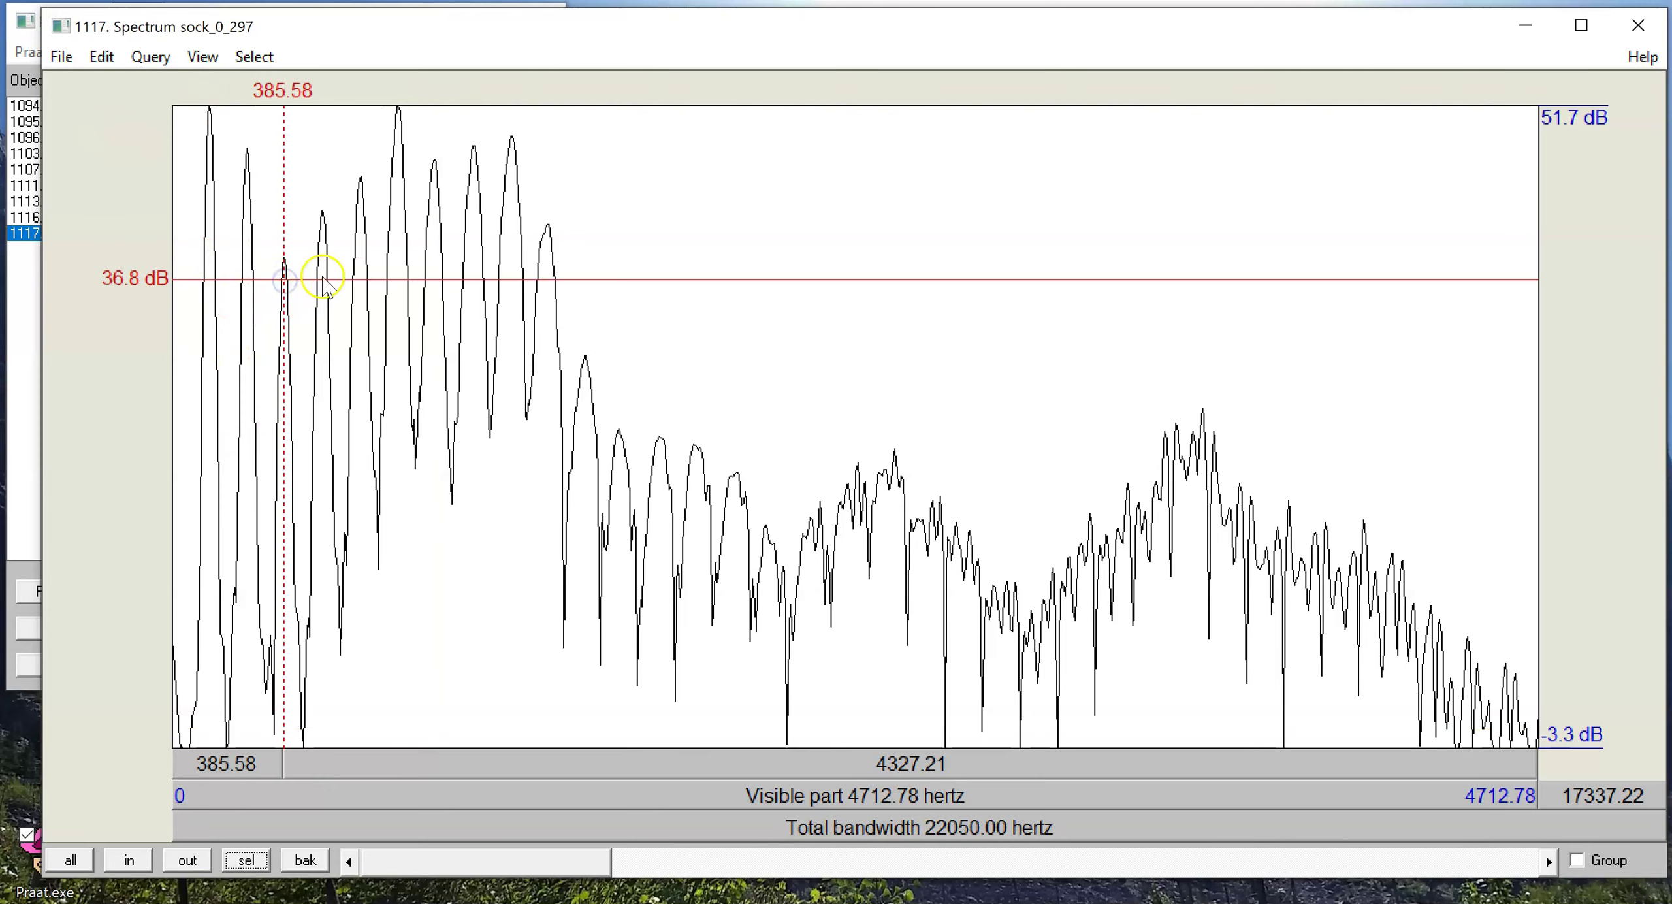
click(324, 275)
click(364, 248)
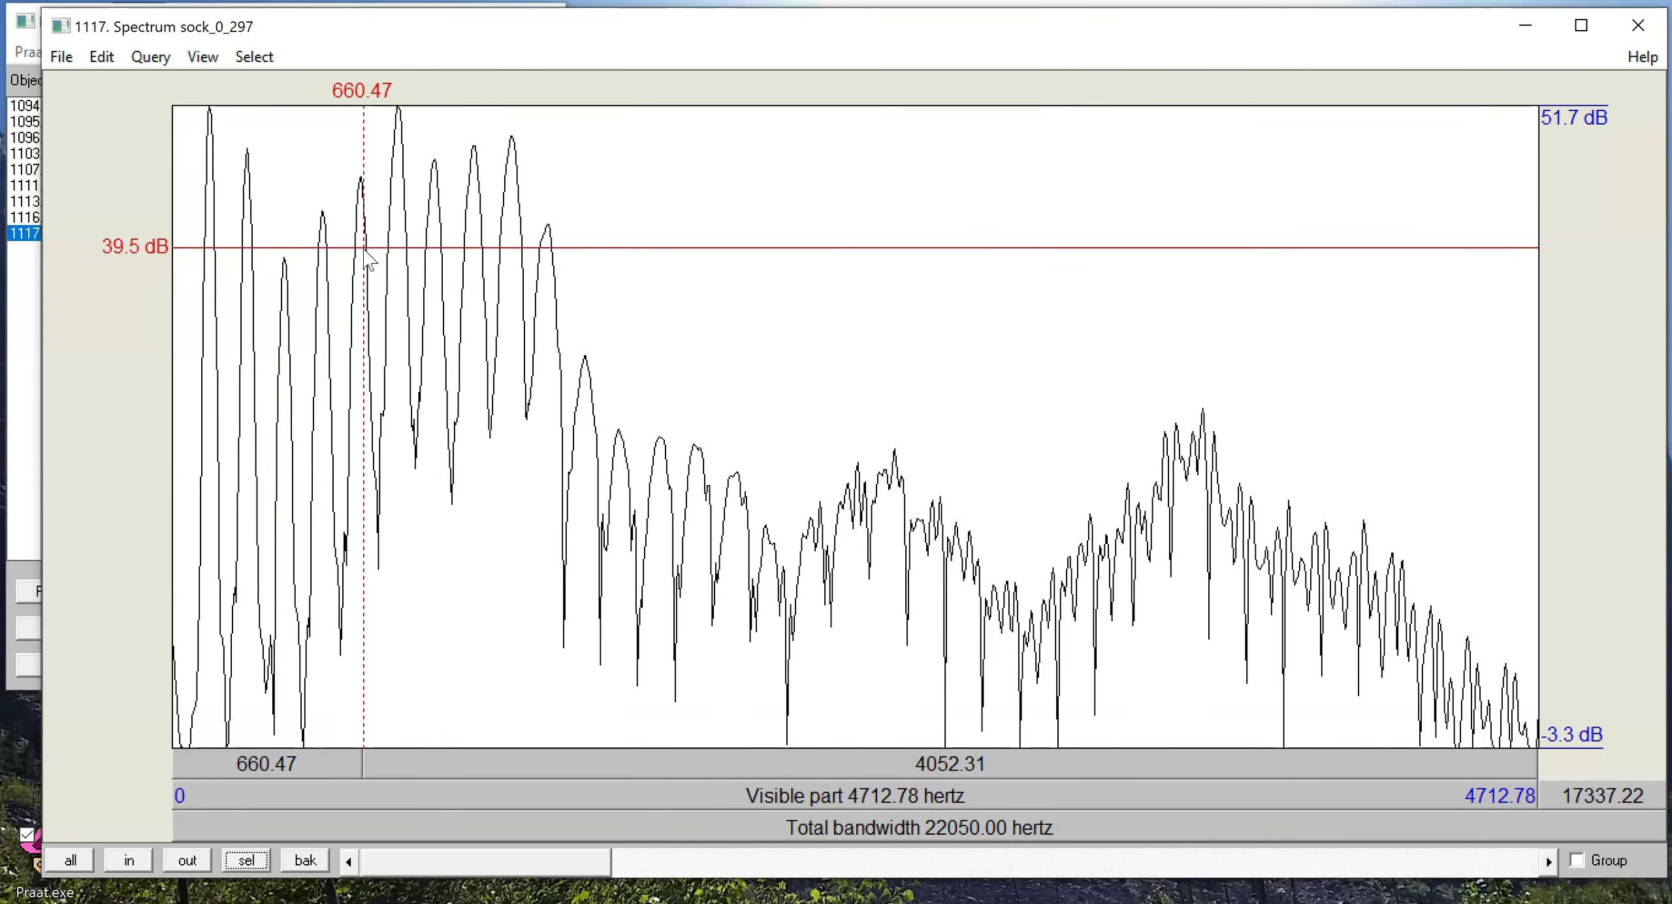
Step: Zoom to 0–575.89 Hz and measure peaks at 129.29, 259.00 and 387.17 Hz
drag(339, 334, 133, 306)
click(246, 860)
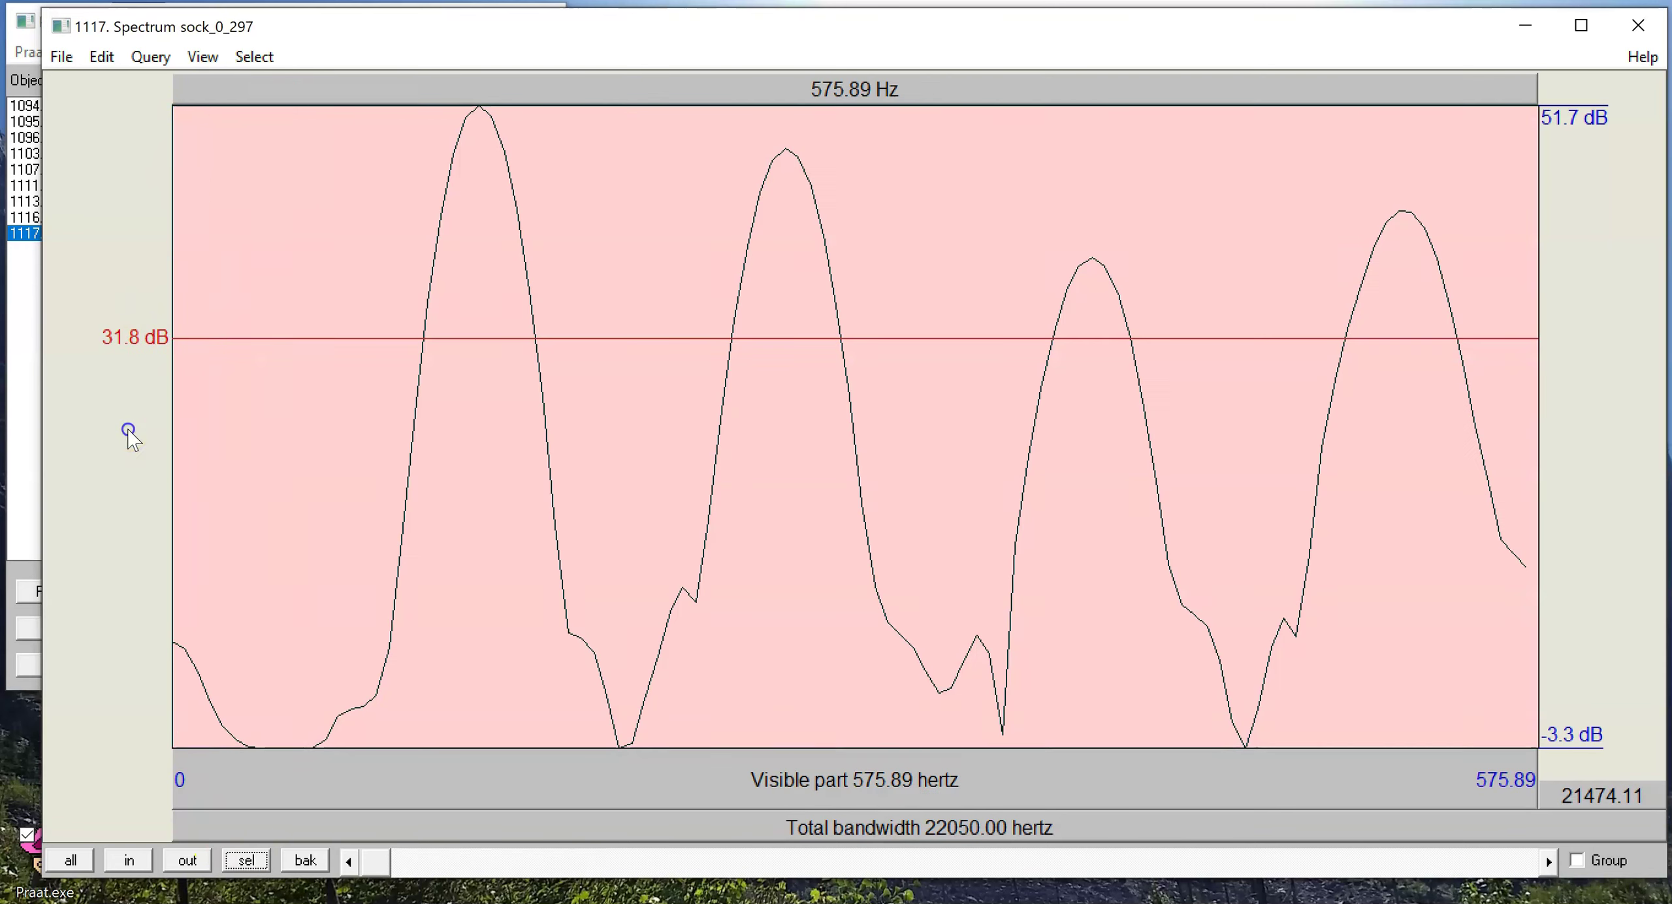
click(480, 117)
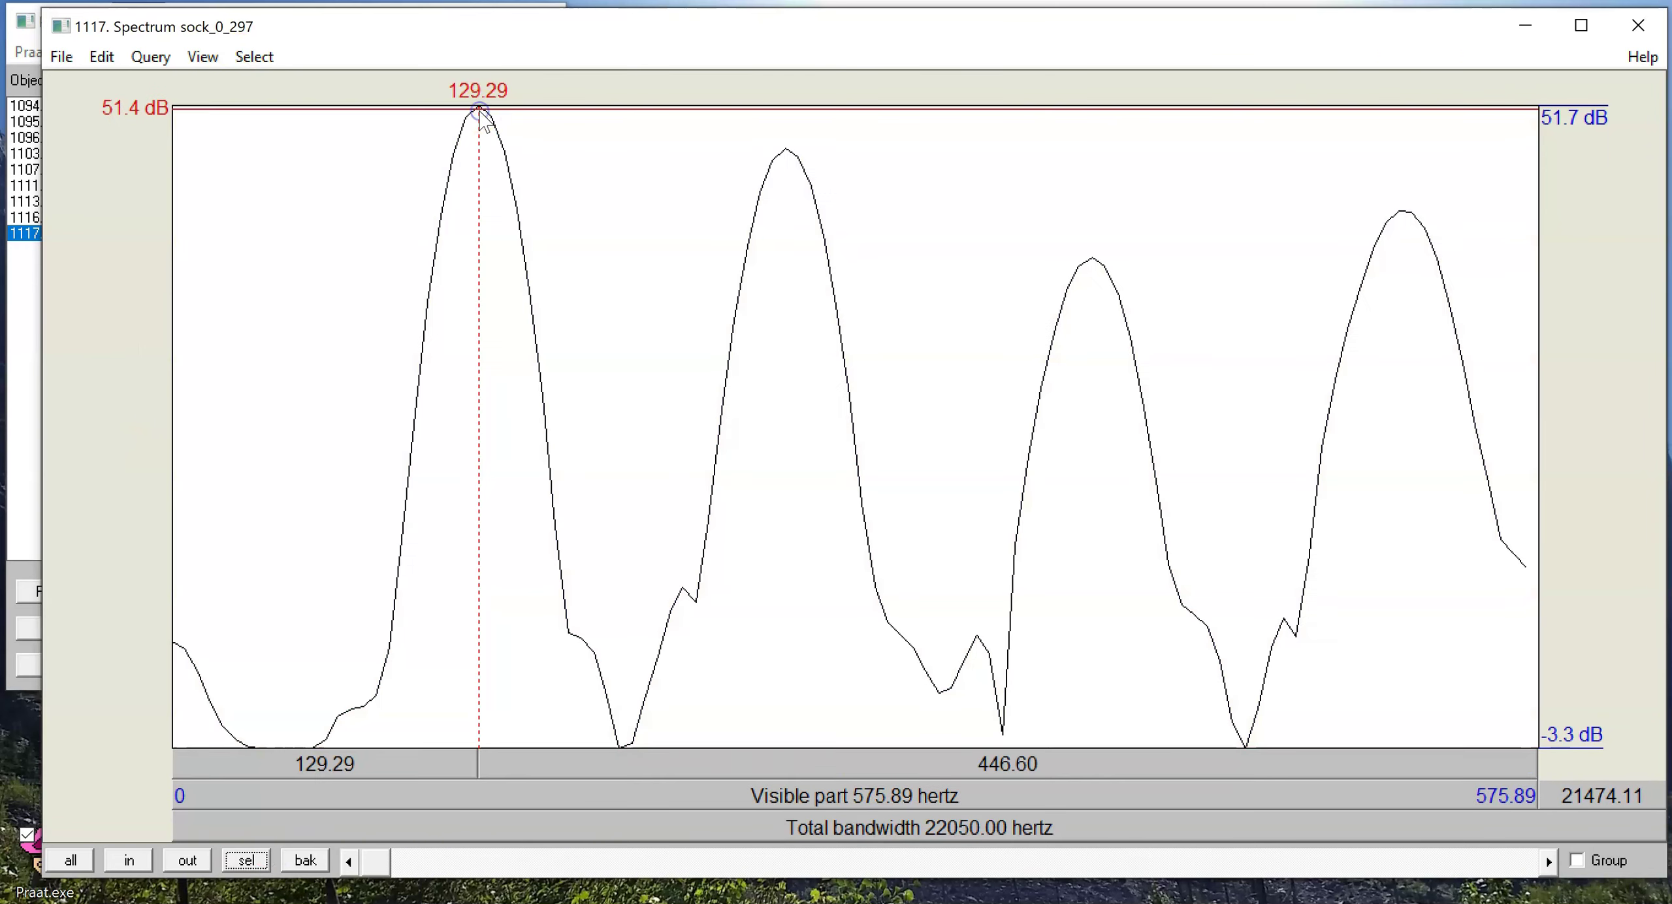
click(787, 158)
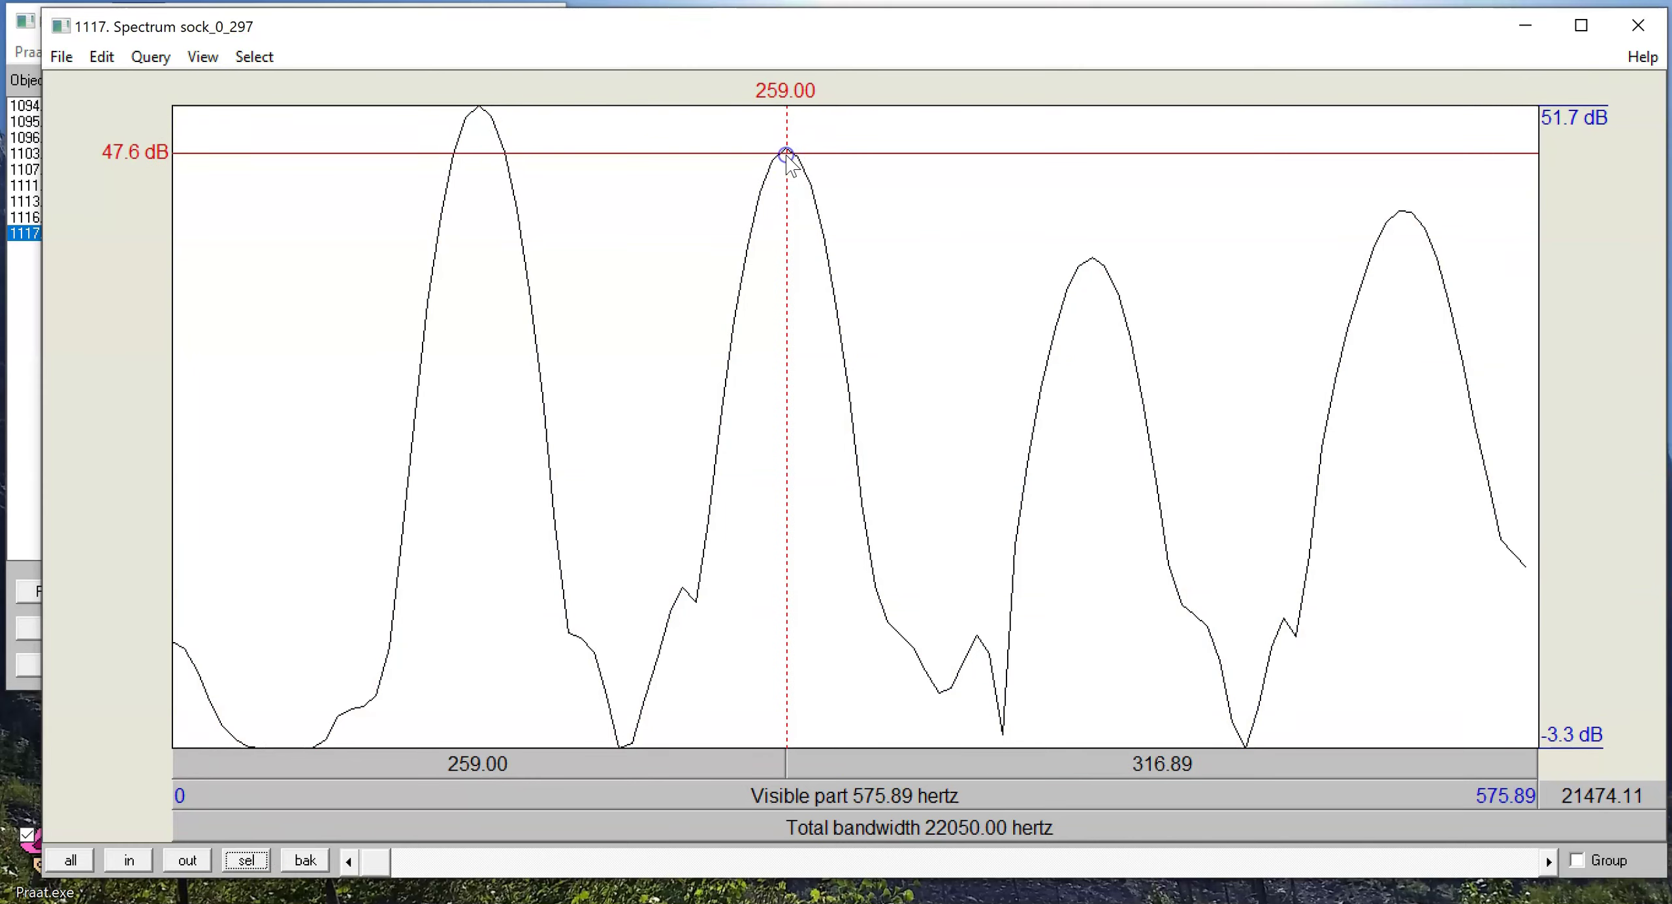
click(1098, 269)
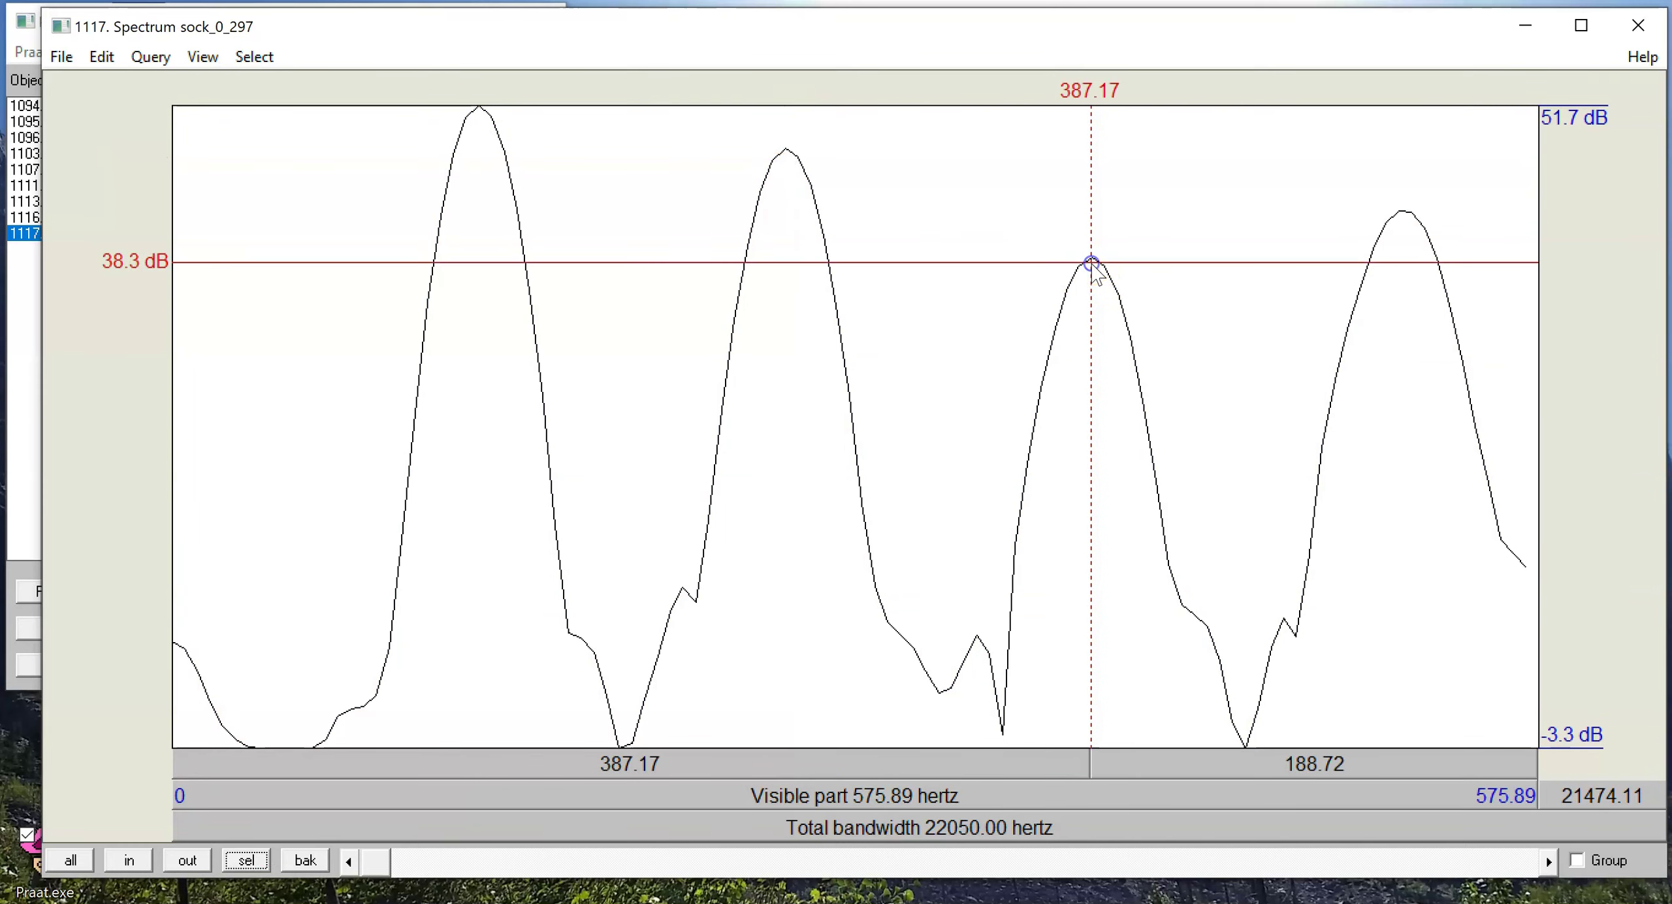
Step: Zoom the spectrum back out, then in to the 0–4816 Hz range
click(185, 860)
click(186, 861)
click(186, 860)
click(186, 861)
click(186, 860)
click(186, 860)
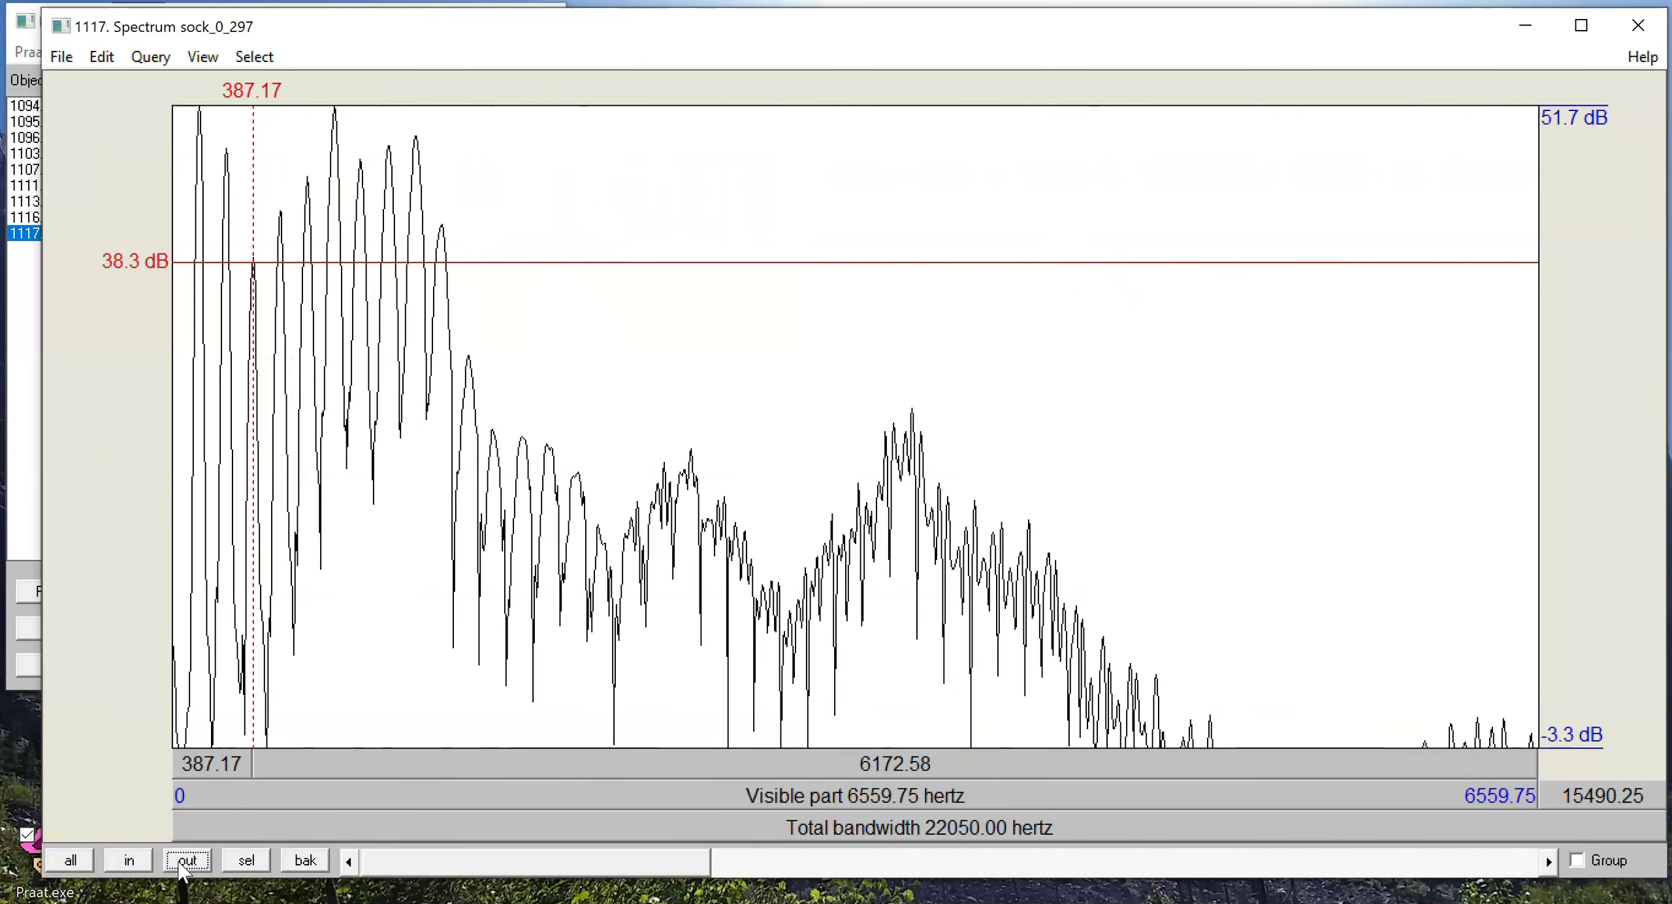
drag(1176, 590, 82, 489)
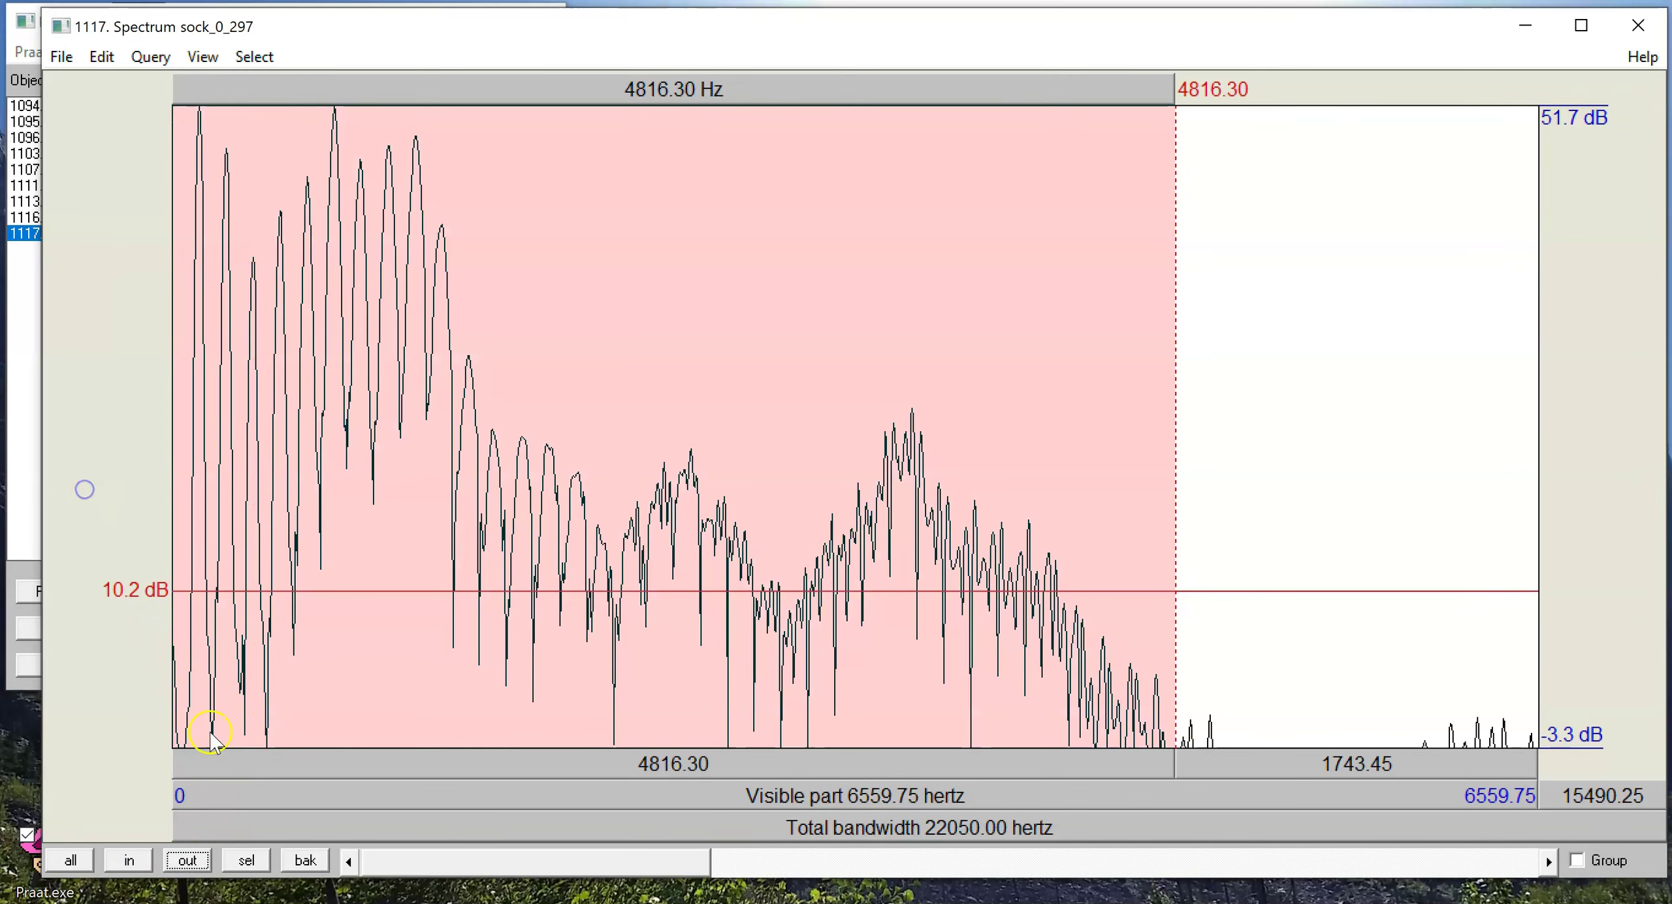
click(246, 860)
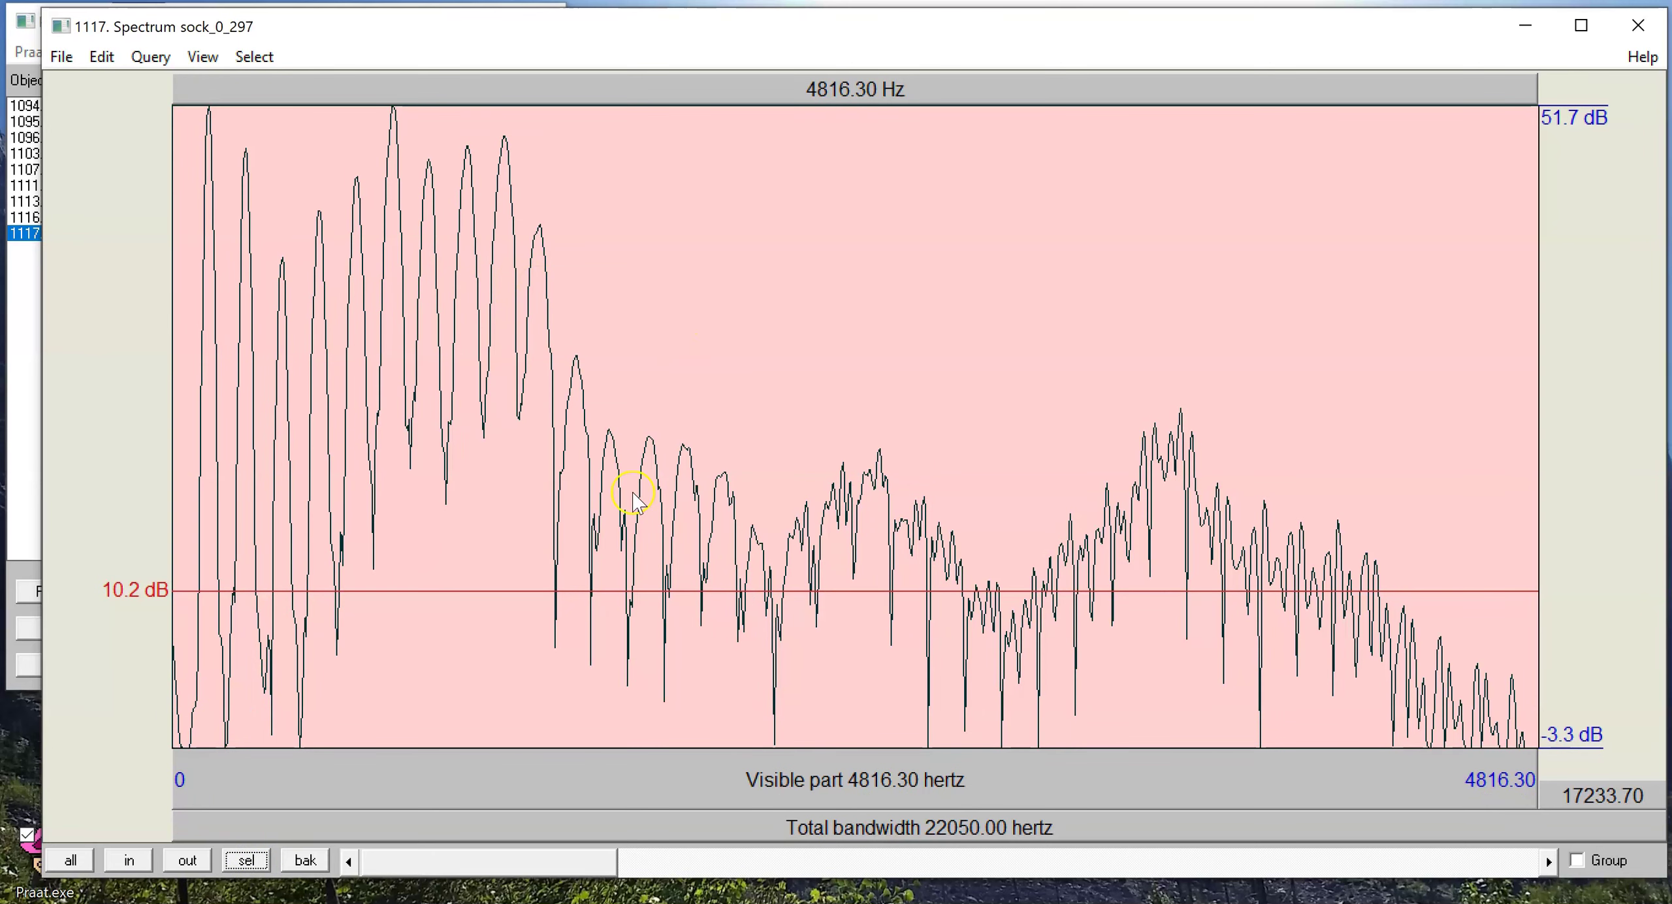
Step: Measure peaks near 774, 1168, 1181, 2490 and 3532 Hz, then close the spectrum window
click(840, 698)
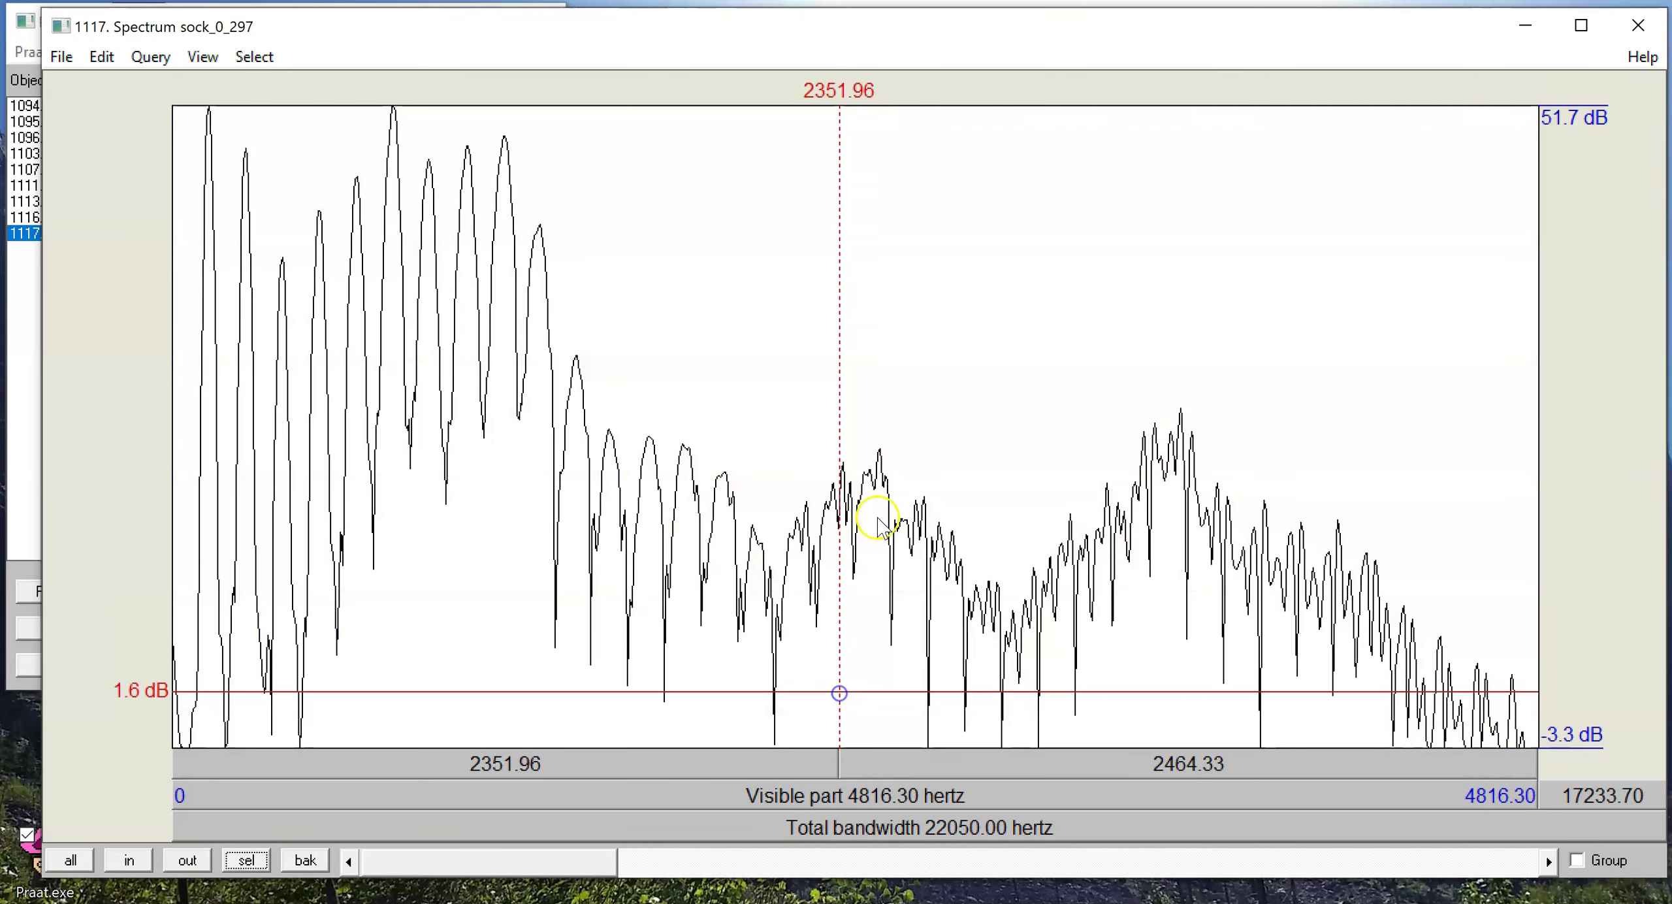
drag(896, 457, 817, 439)
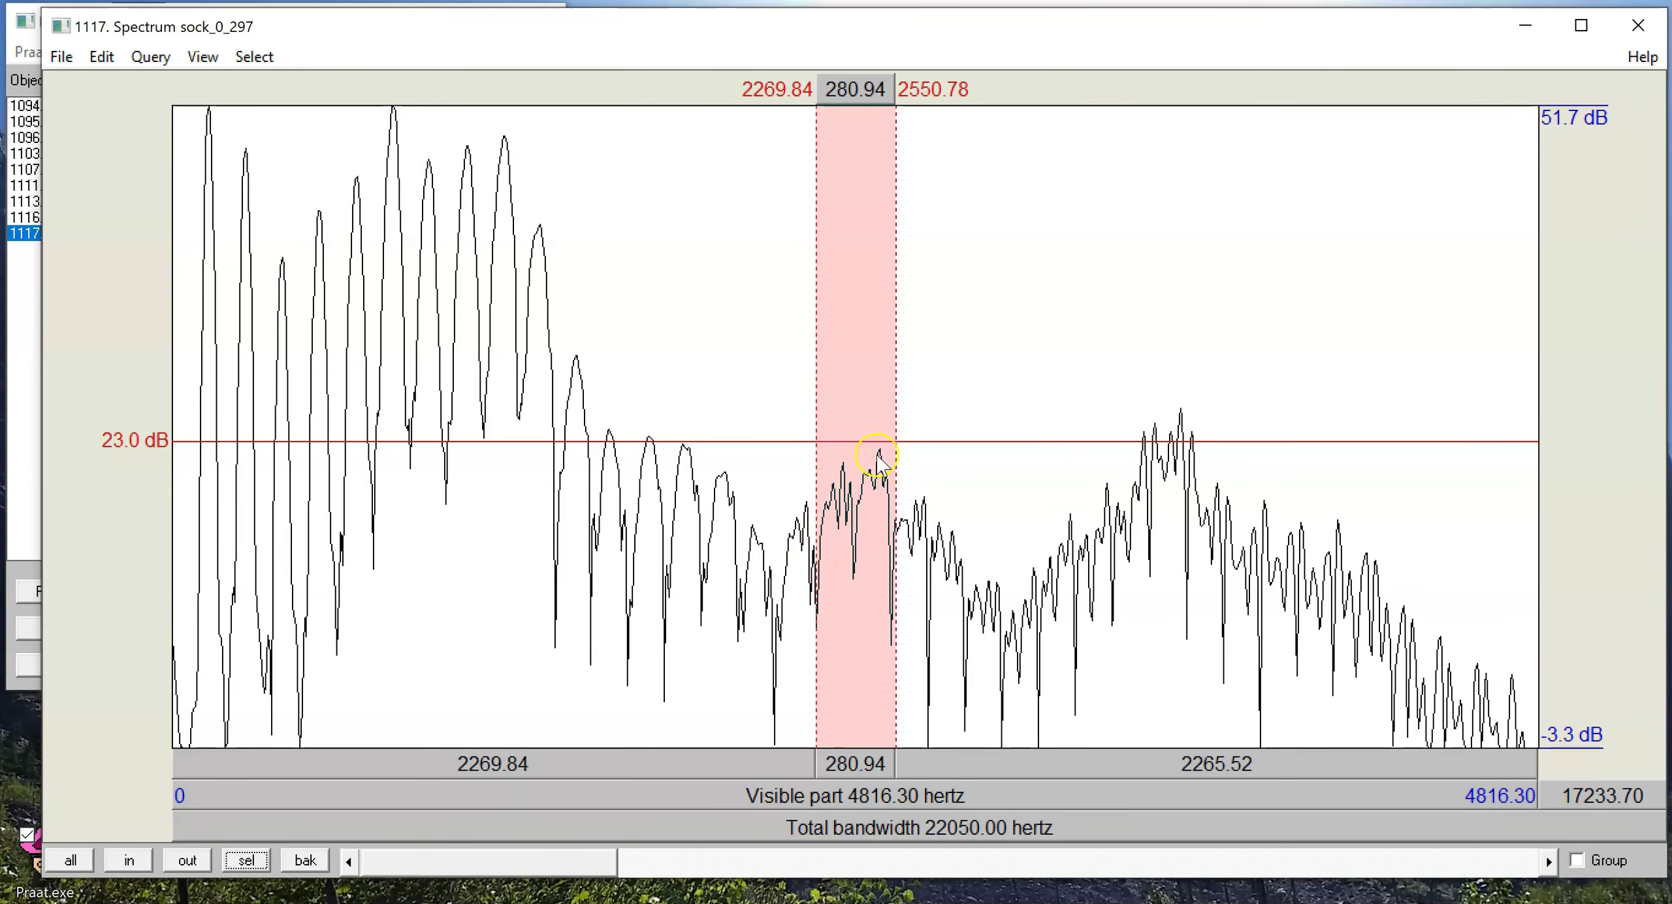
drag(1140, 416, 1222, 427)
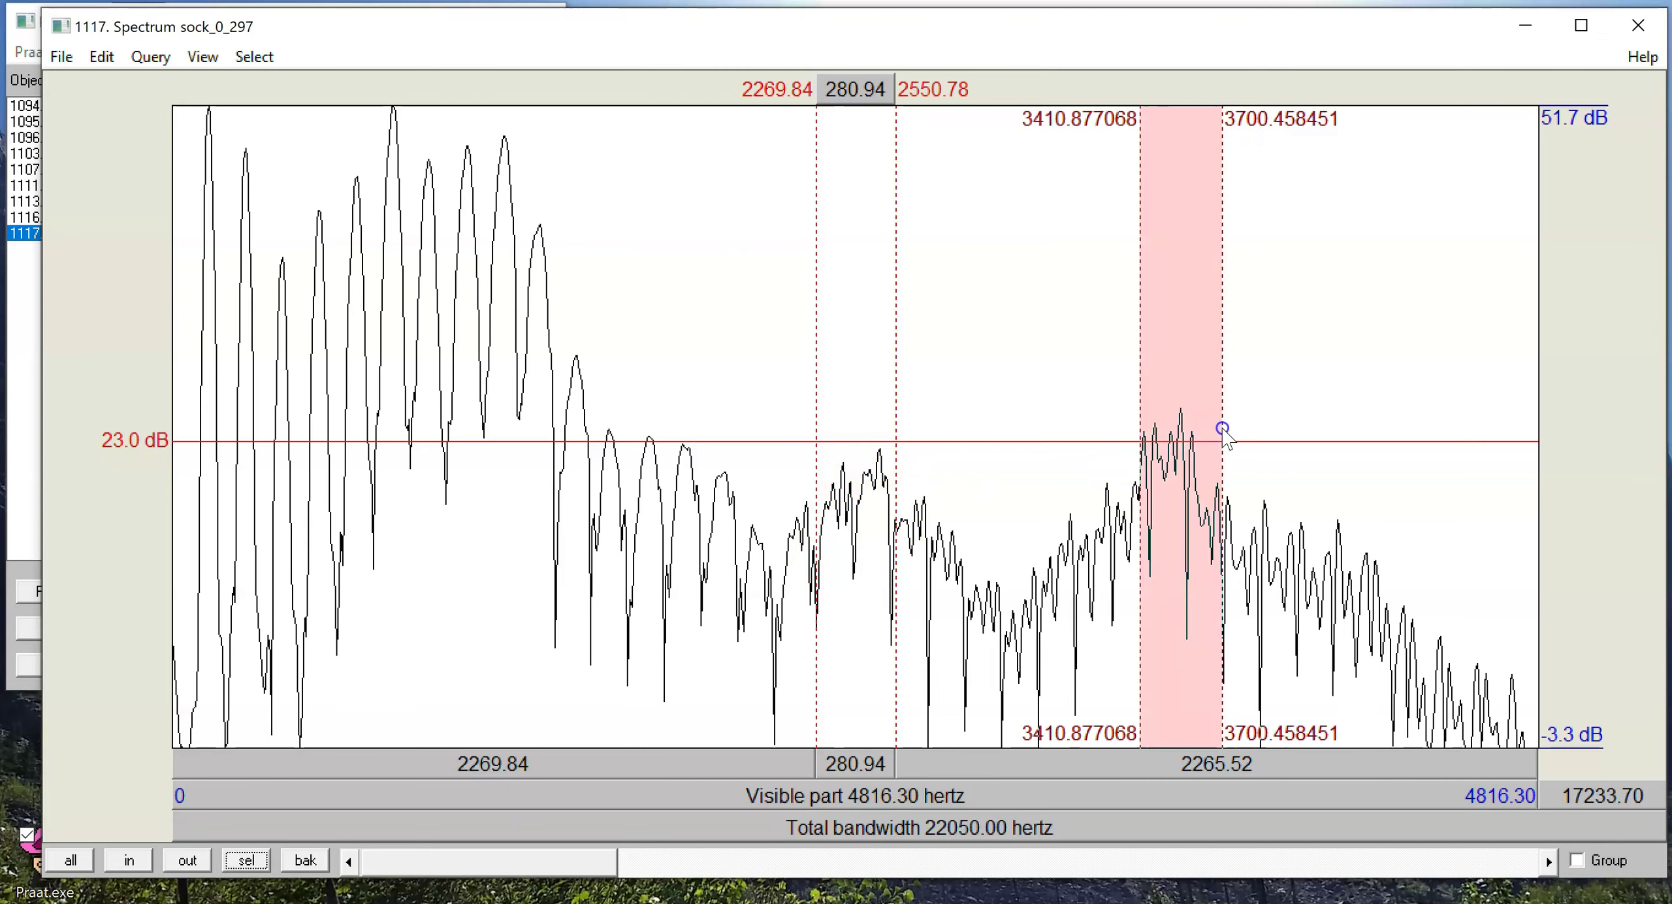
click(503, 150)
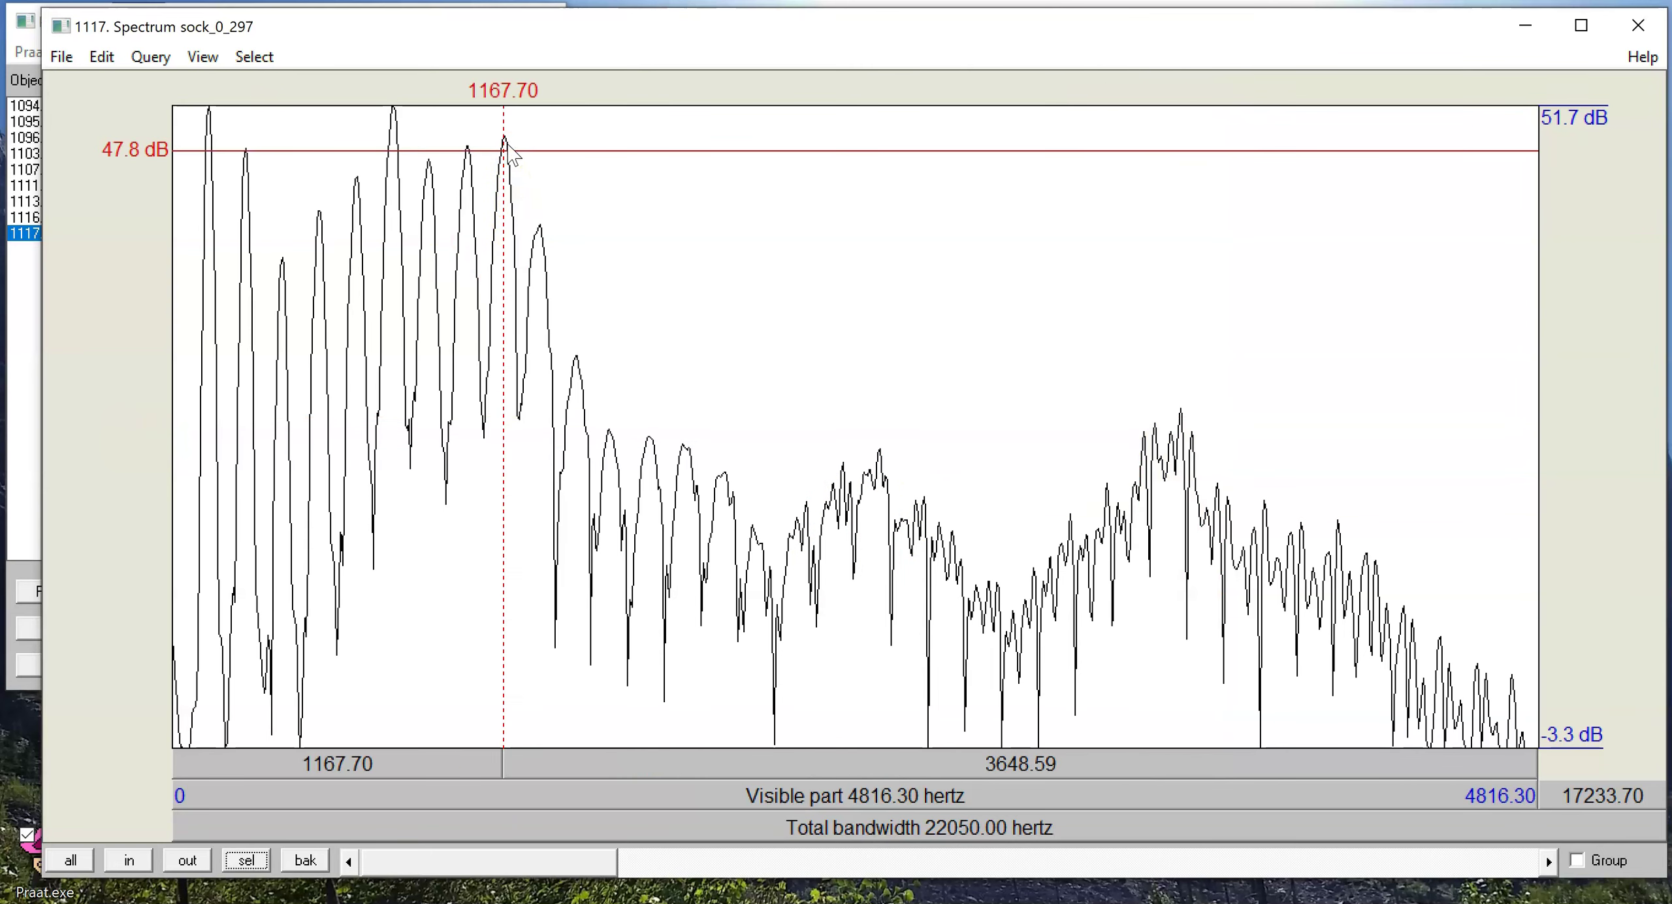
click(392, 171)
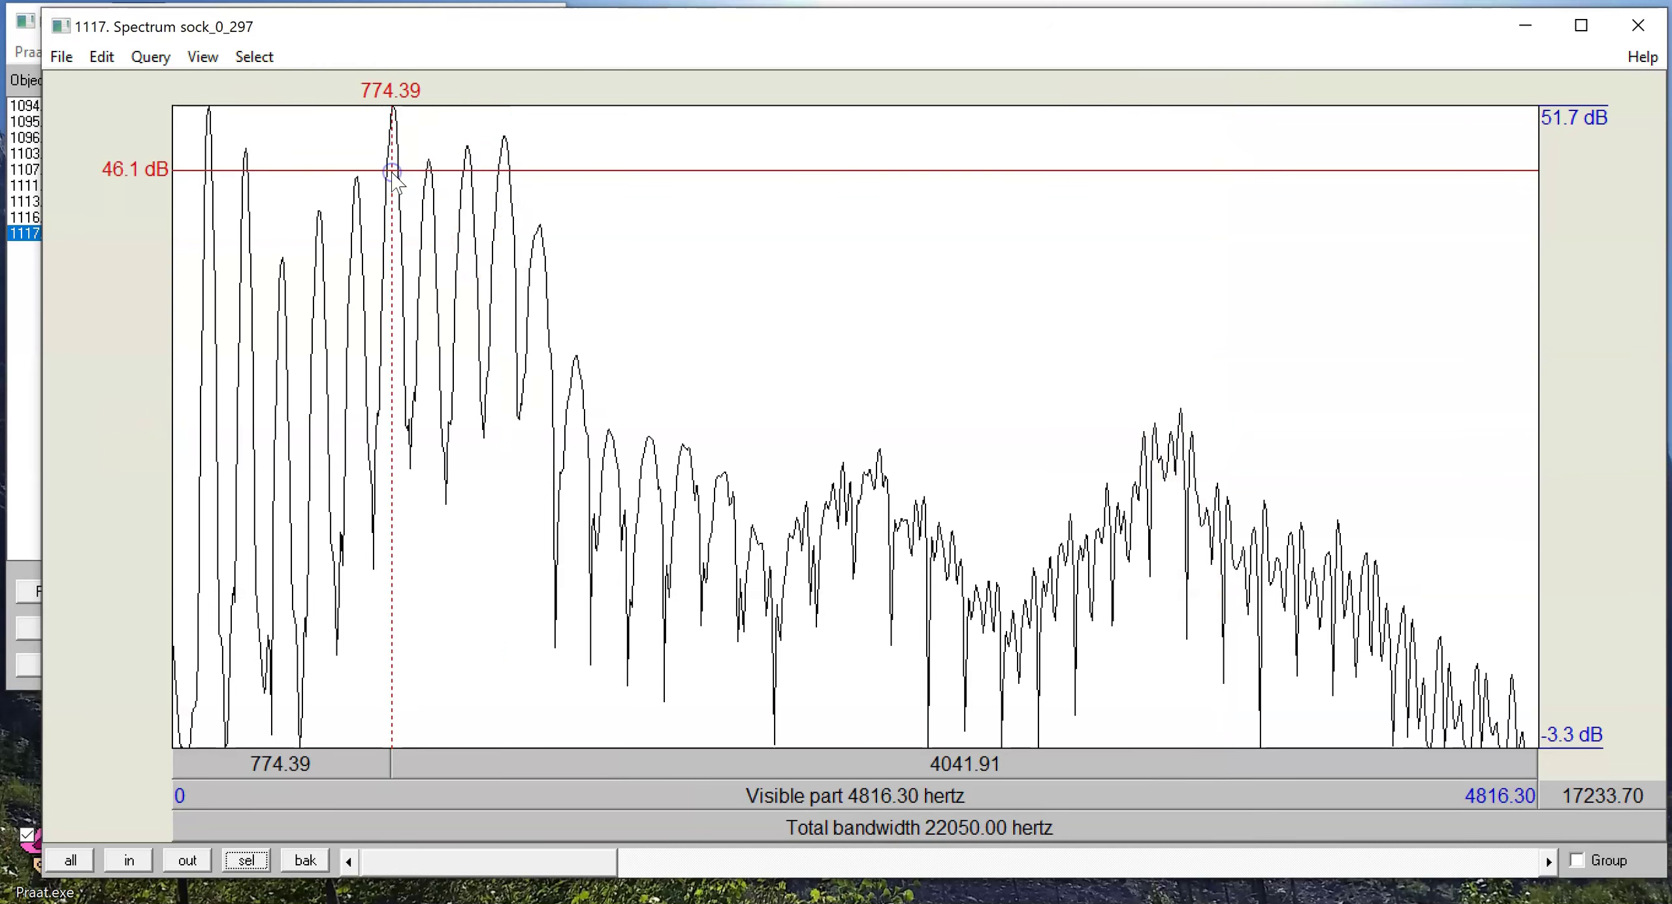
click(507, 138)
click(879, 445)
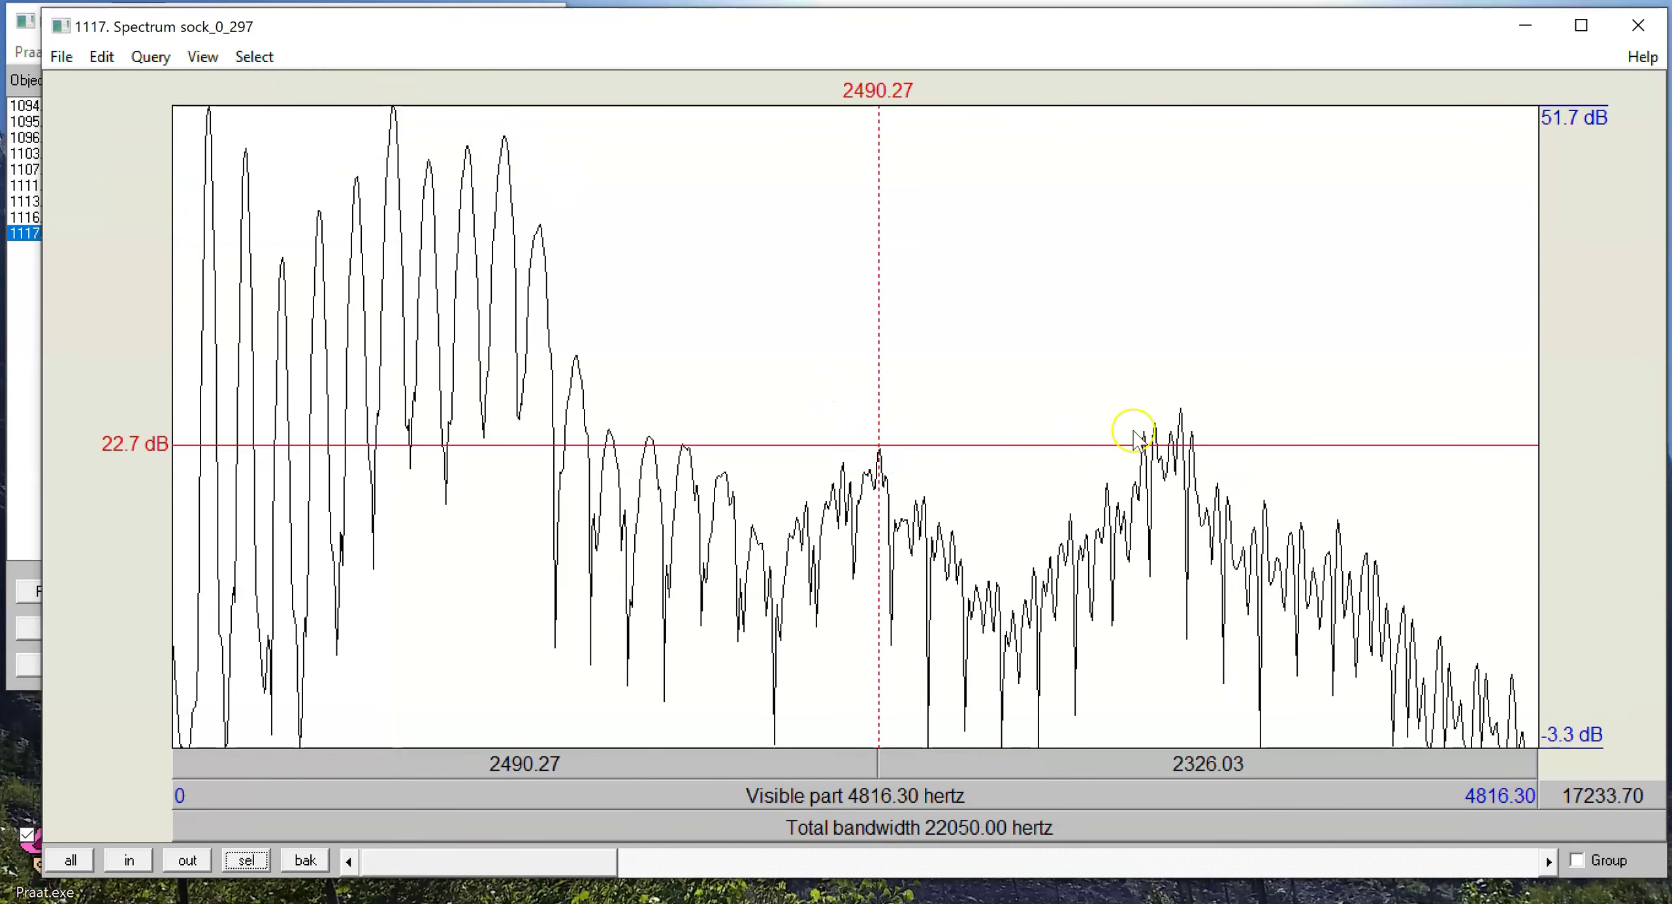
click(1173, 415)
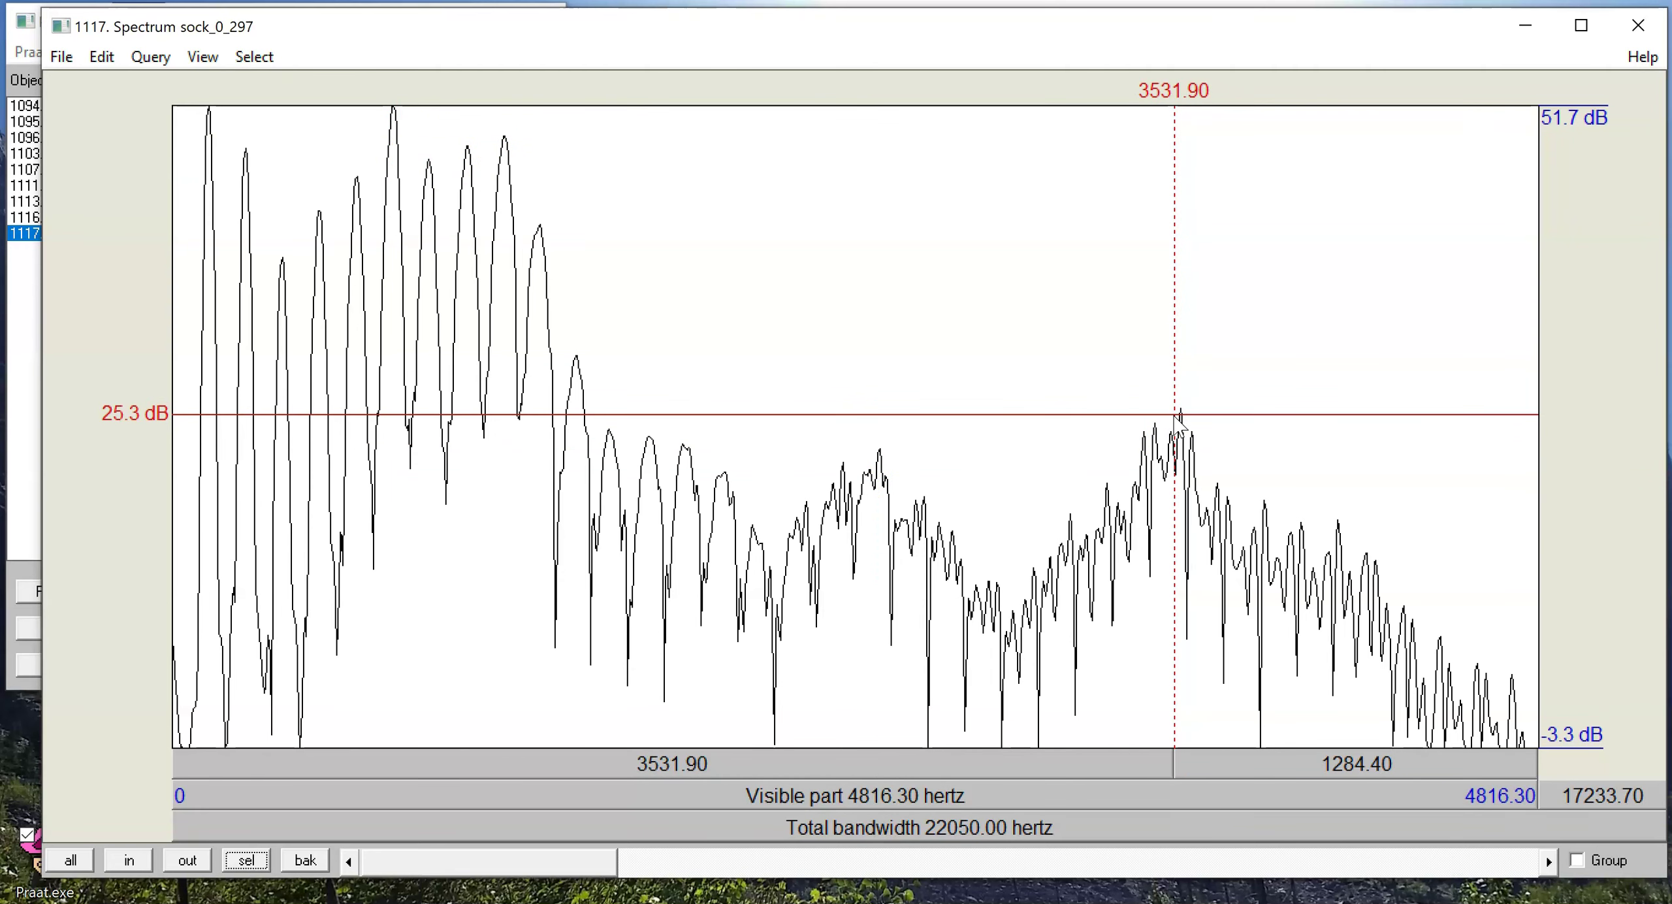
click(1147, 734)
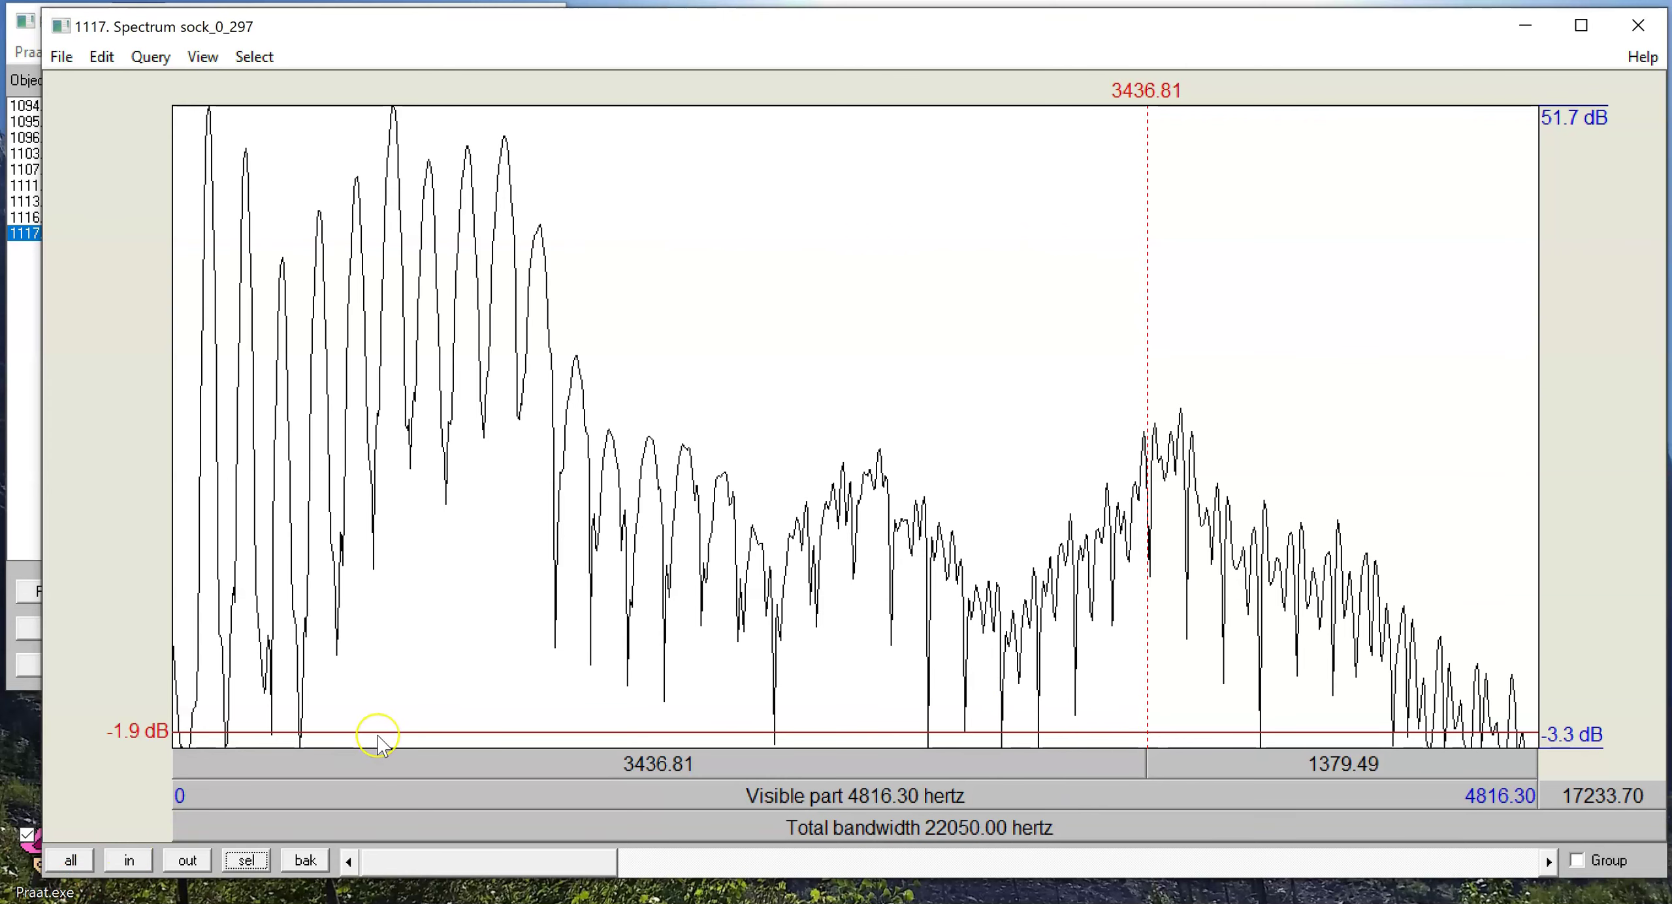
key(ctrl+w)
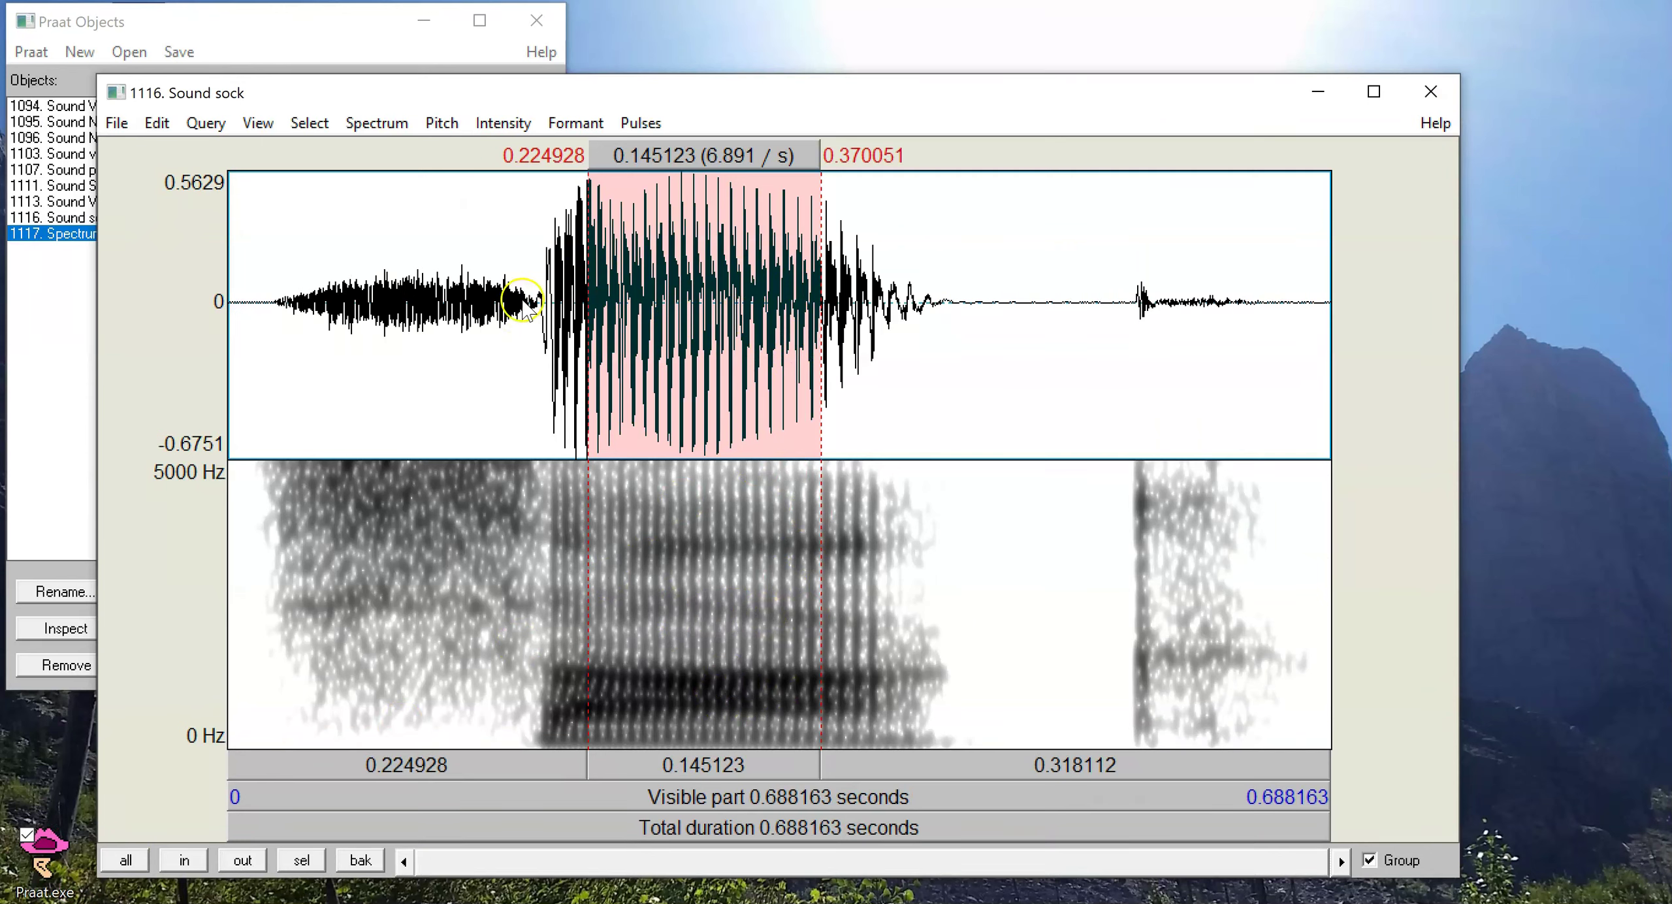
Step: Select and play the initial fricative, then make its spectral slice (Spectrum sock_0_105)
drag(528, 297, 265, 331)
key(Tab)
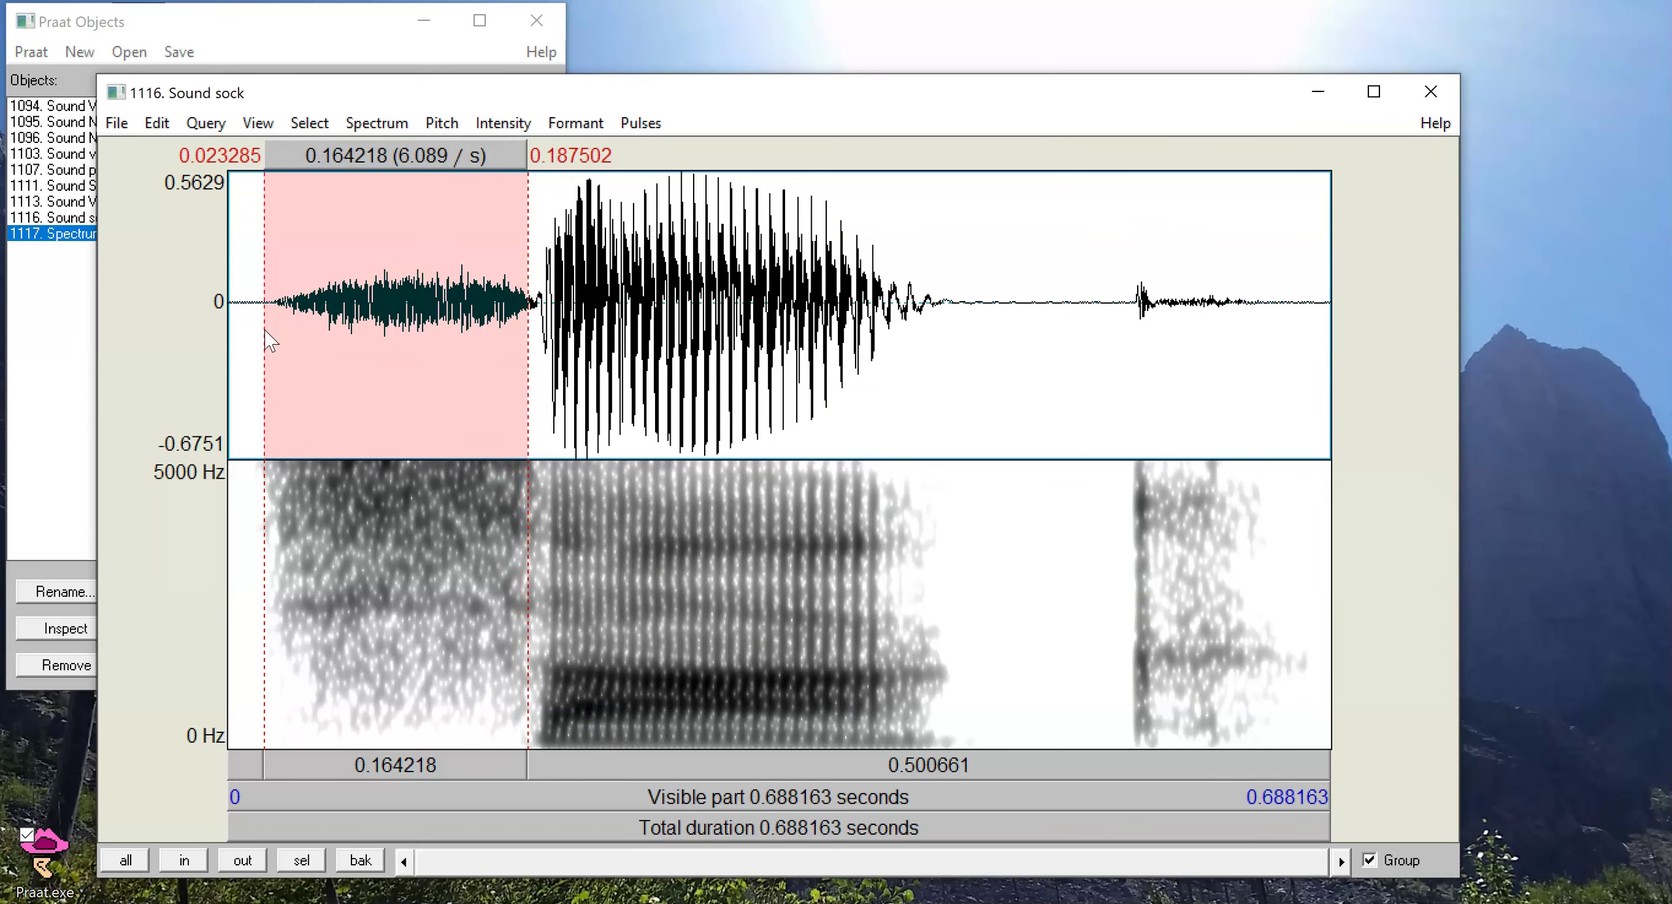
key(ctrl+l)
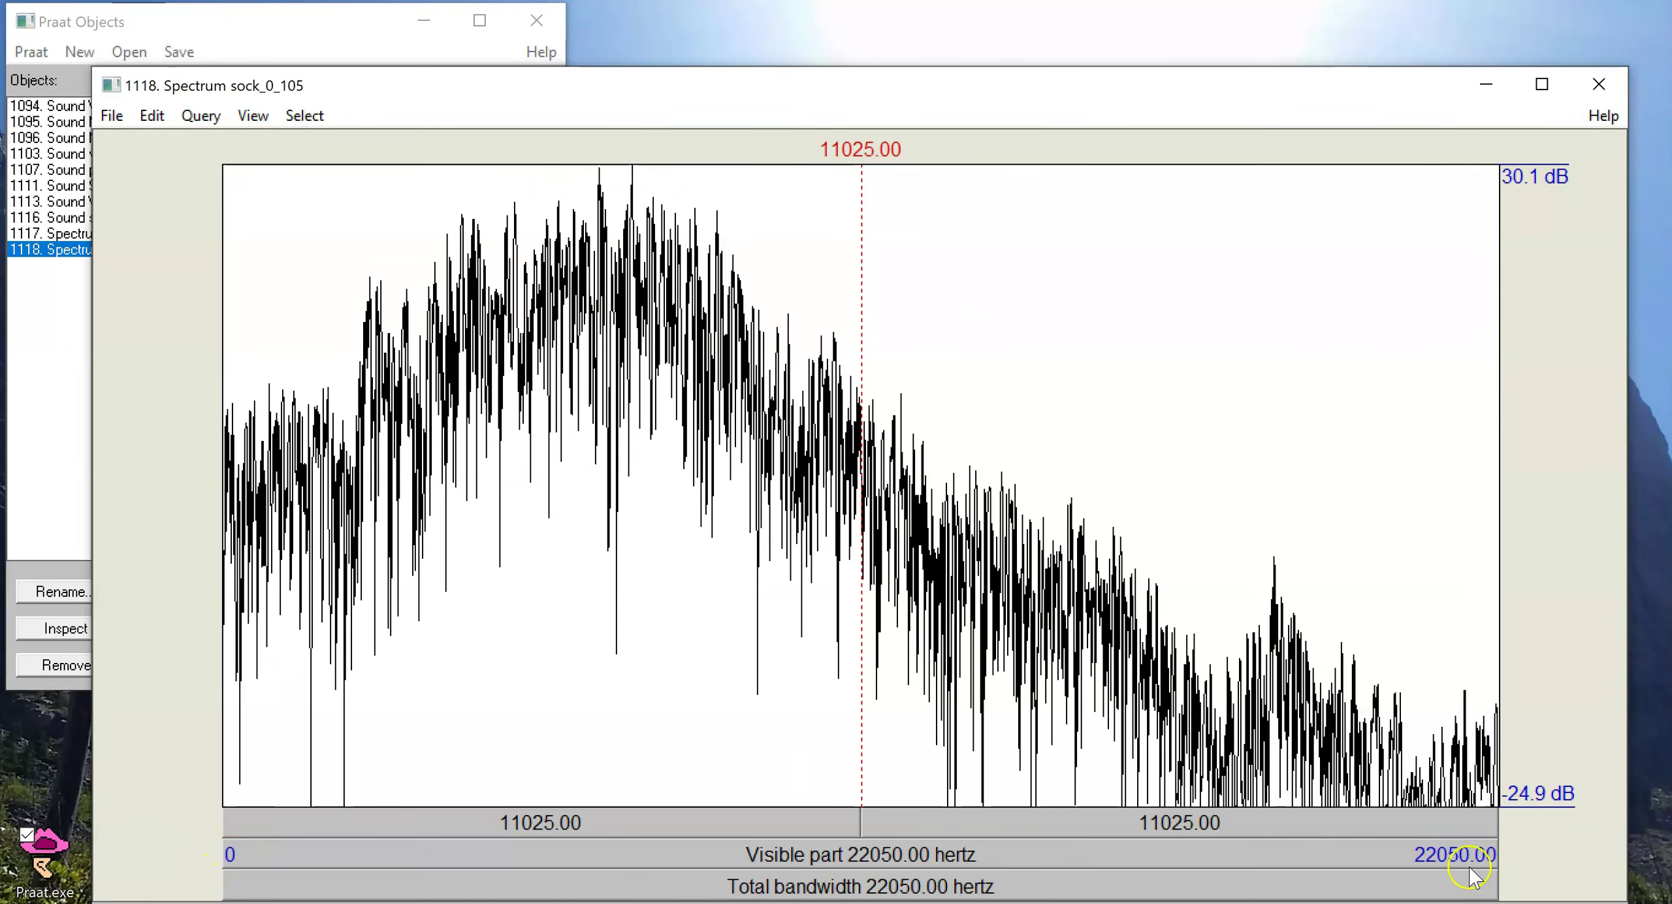
Step: Zoom the fricative spectrum to 0–7733 Hz, check points near 4910 and 5466 Hz, then close it
click(678, 313)
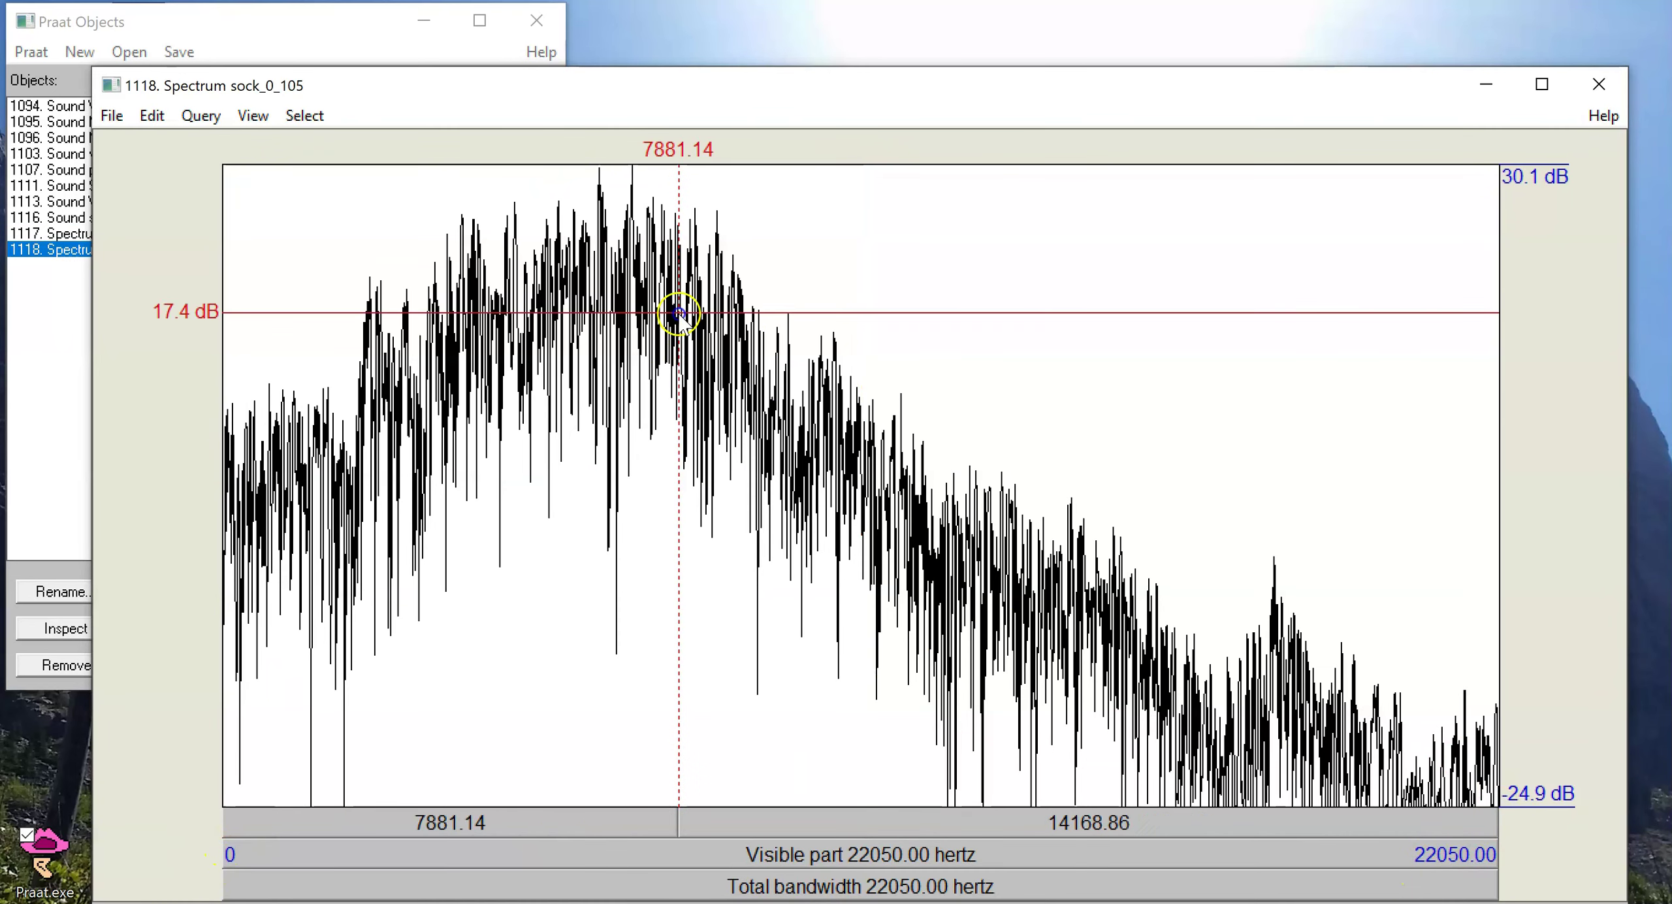
drag(669, 282, 281, 813)
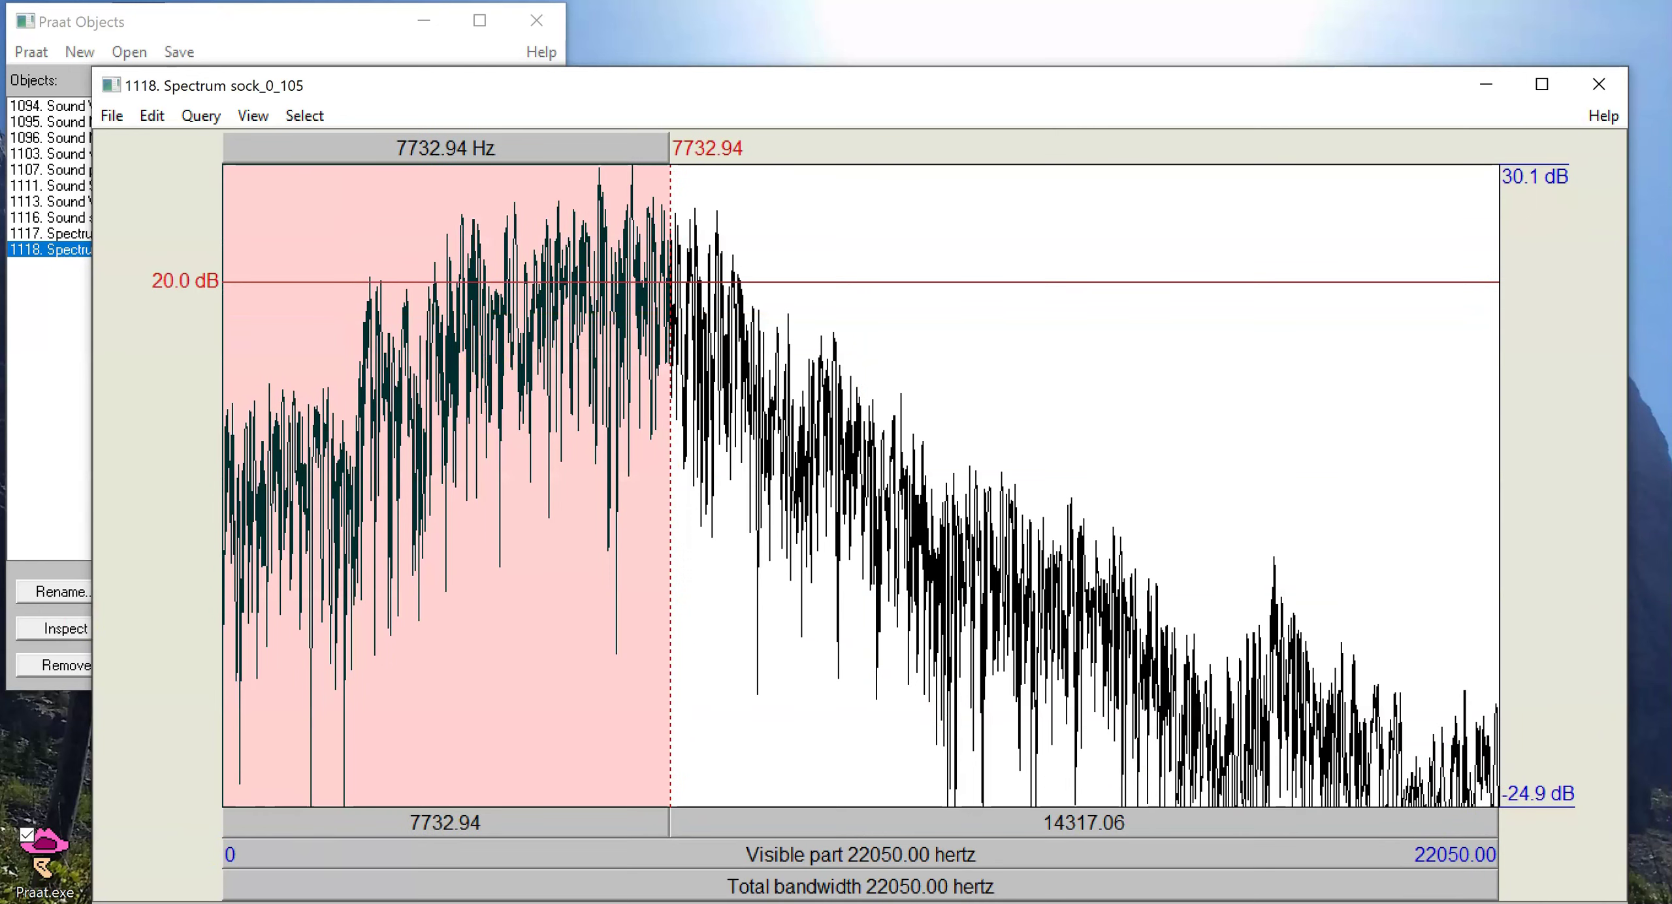
click(317, 826)
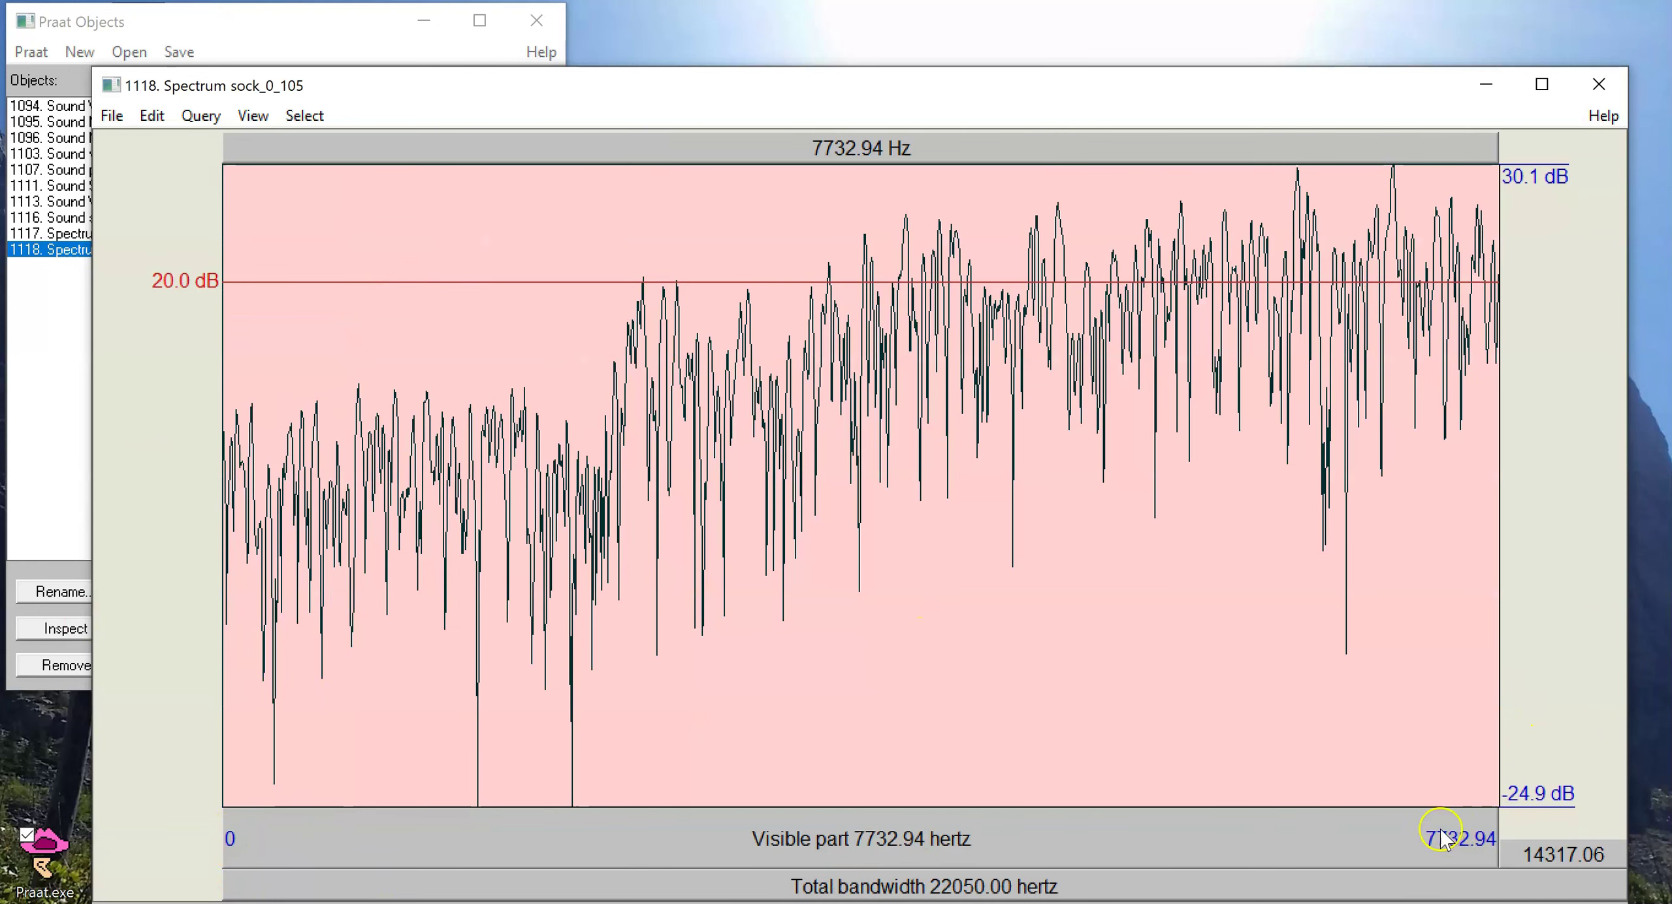
click(1047, 425)
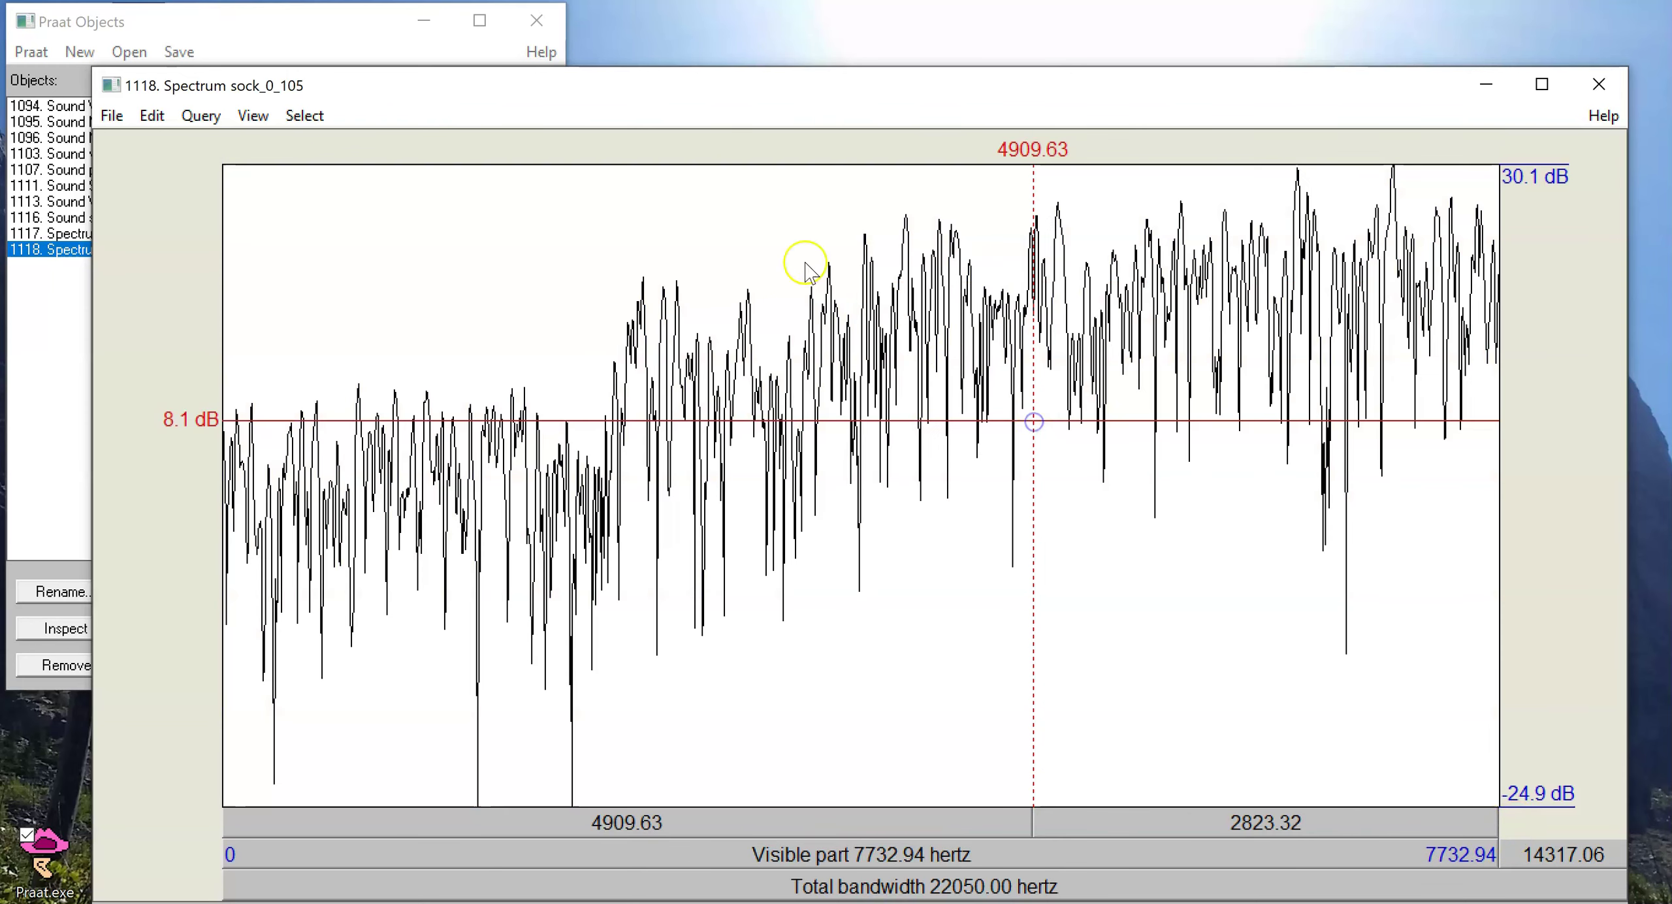
drag(616, 314, 1622, 186)
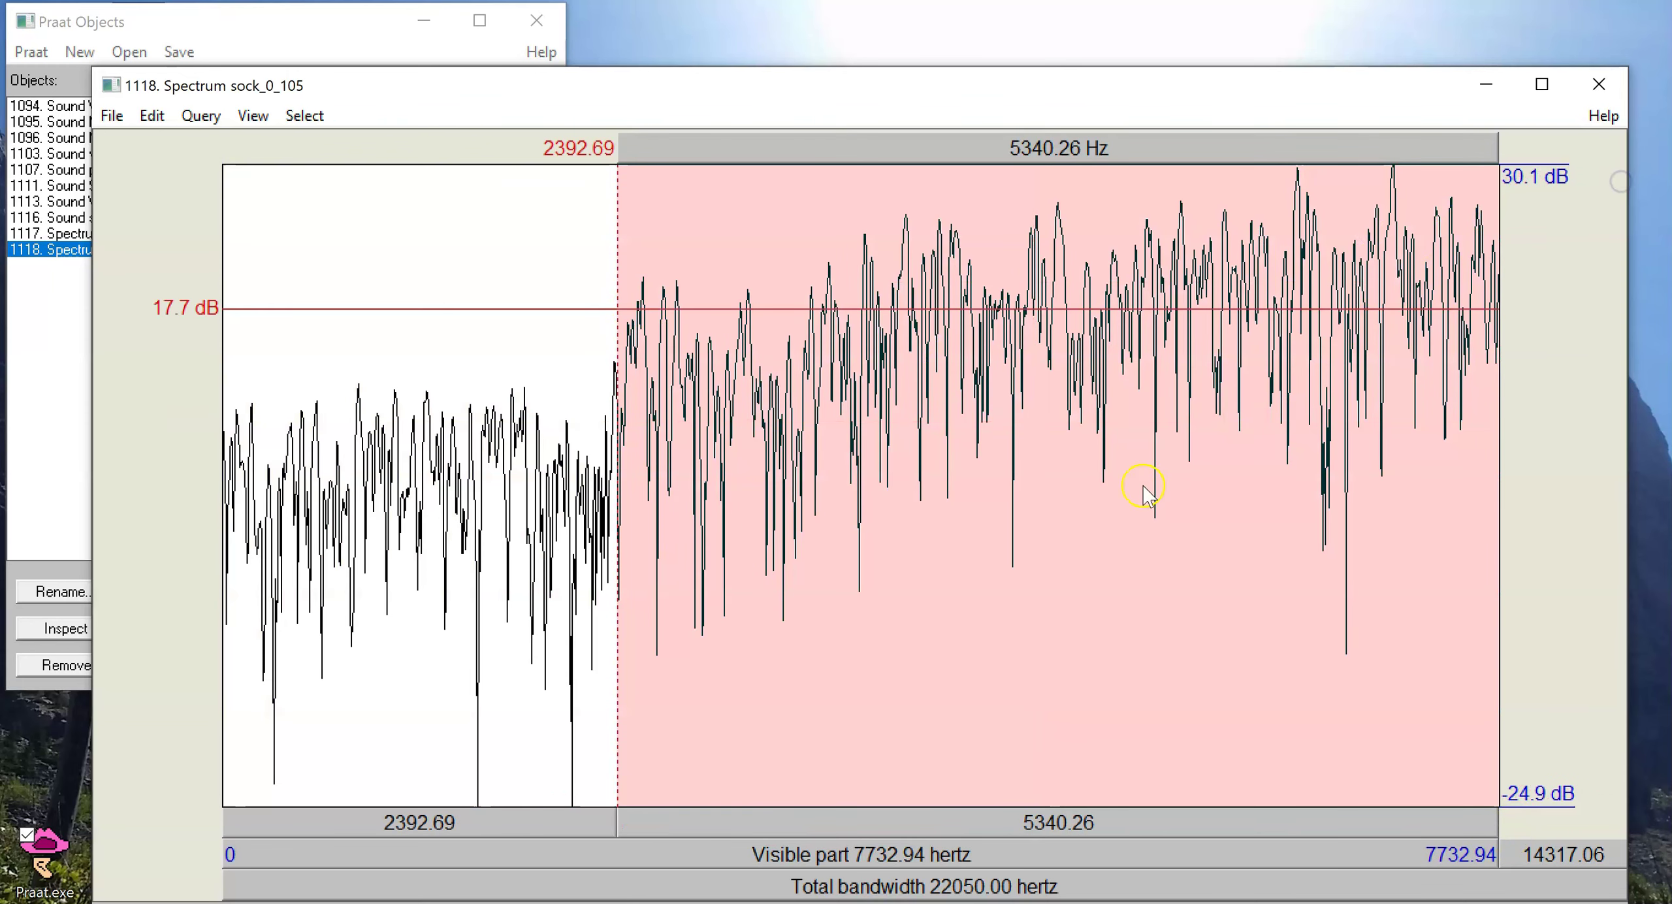
click(1126, 777)
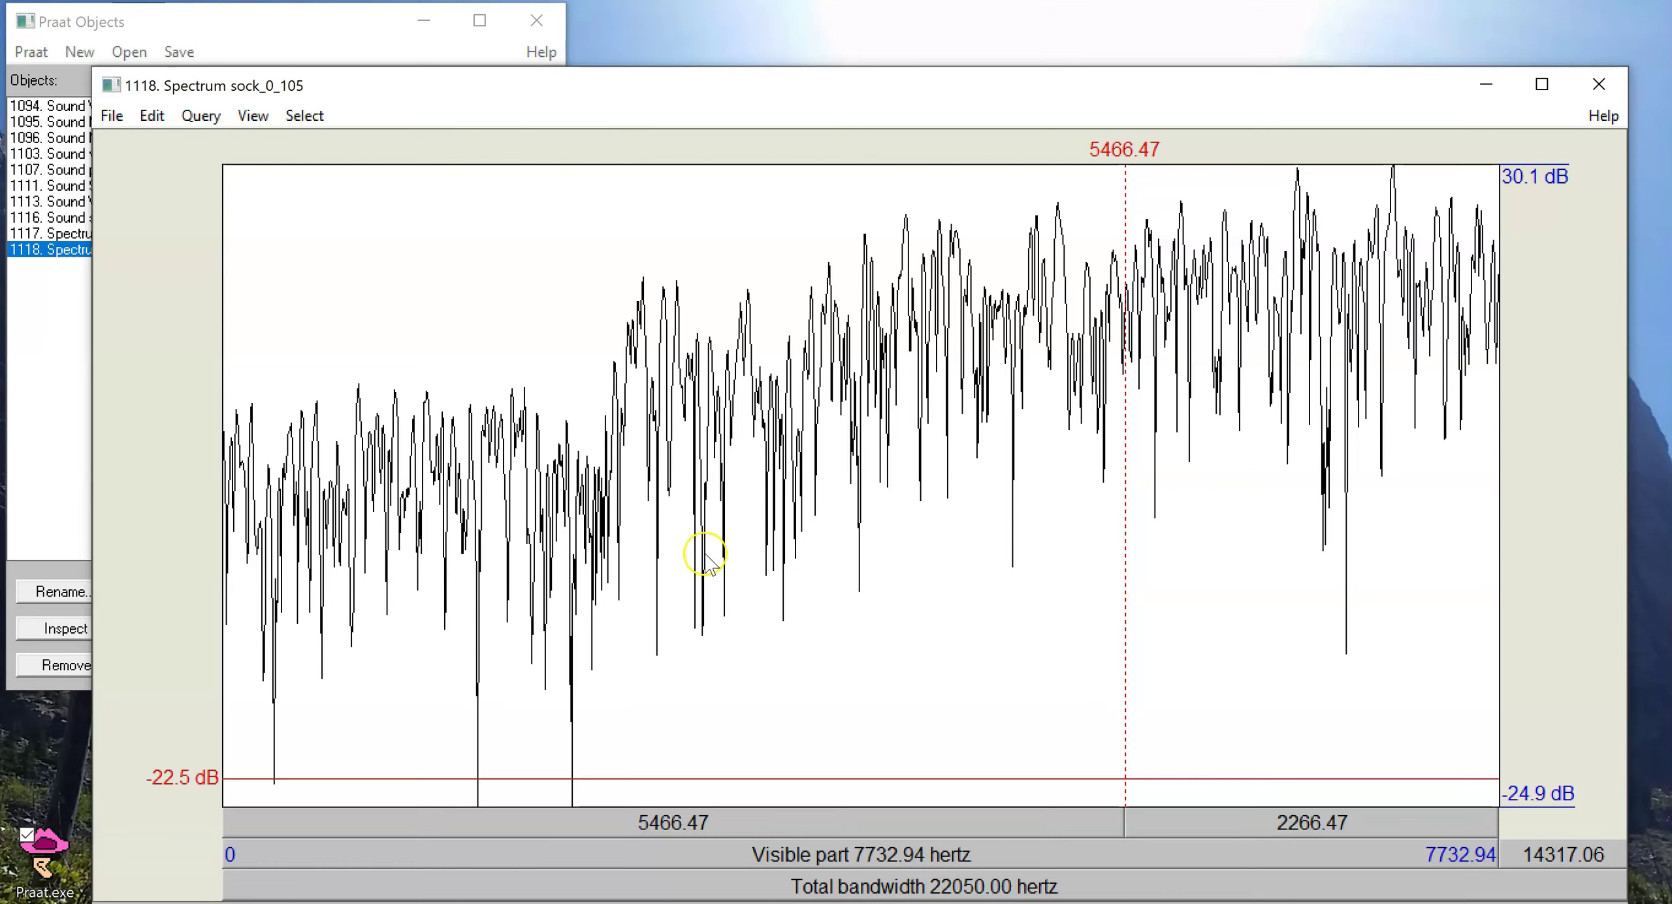
key(ctrl+w)
Step: Select the fricative and vowel together and make their spectral slice (Spectrum sock_0_237)
click(652, 451)
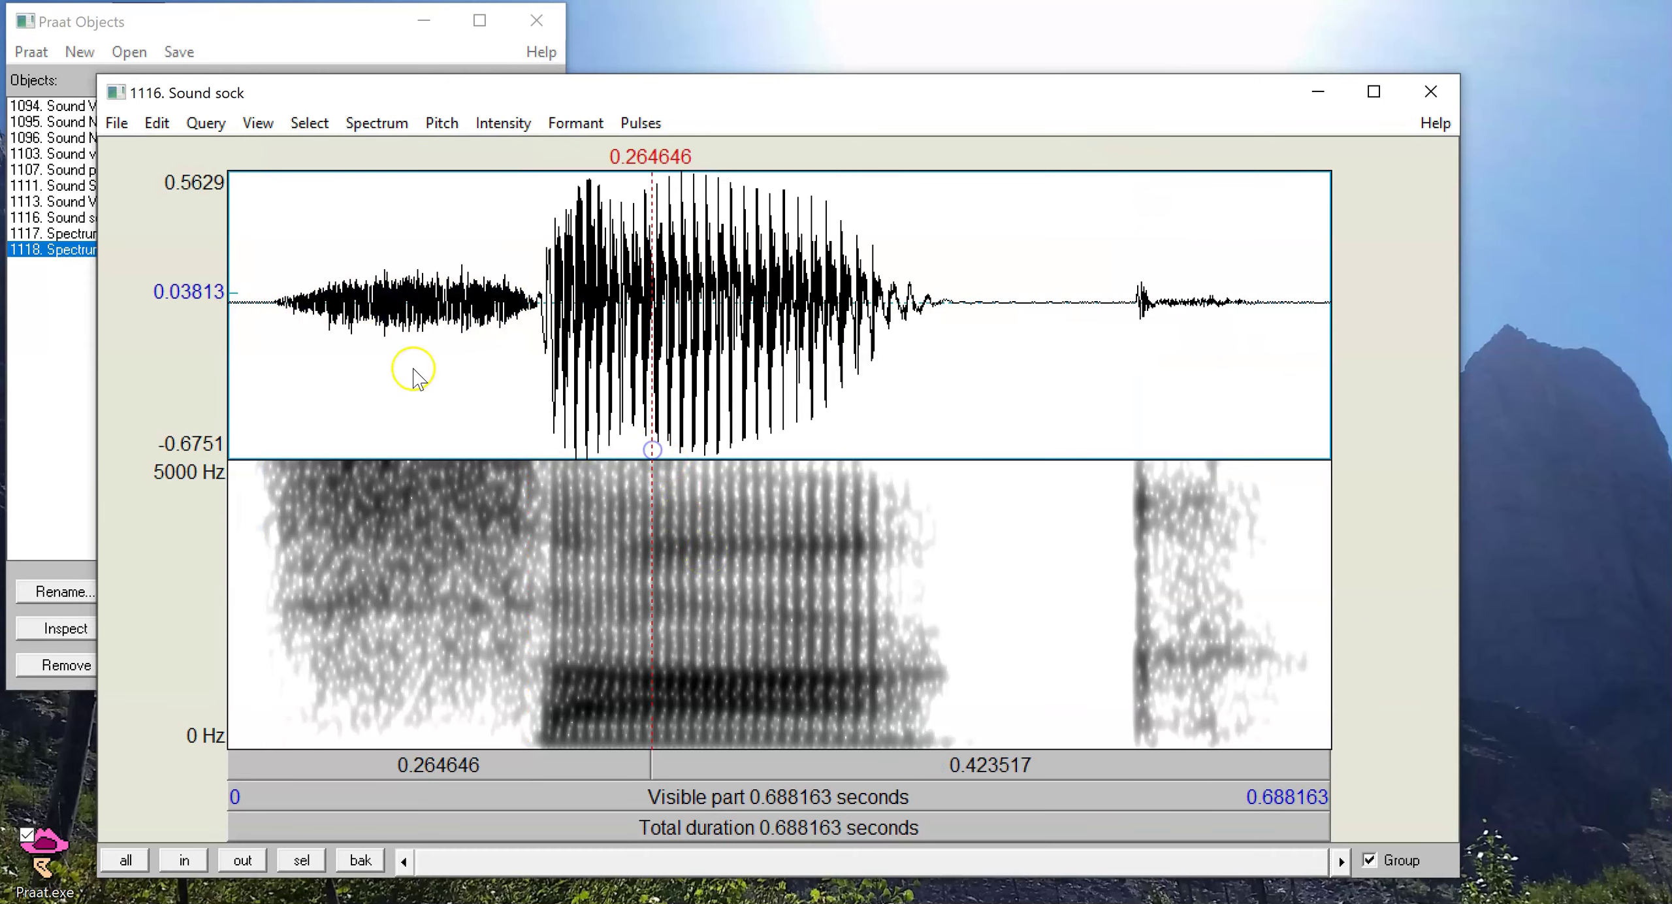
mouse_move(268, 299)
mouse_down()
mouse_move(363, 316)
mouse_move(947, 273)
mouse_up()
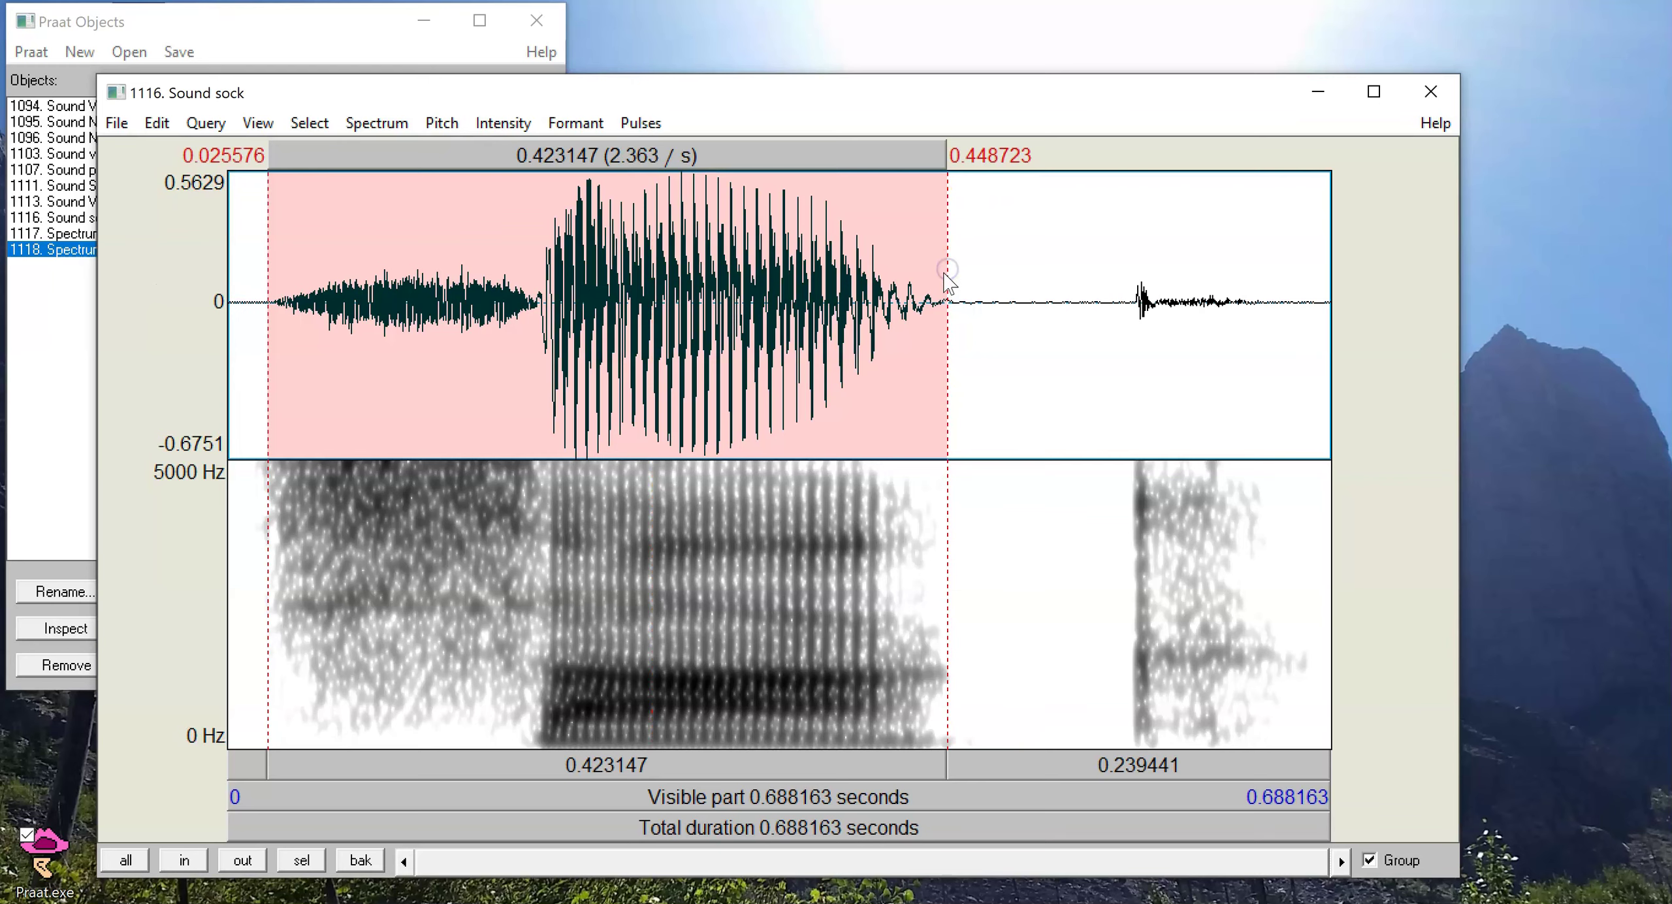
click(377, 123)
click(523, 509)
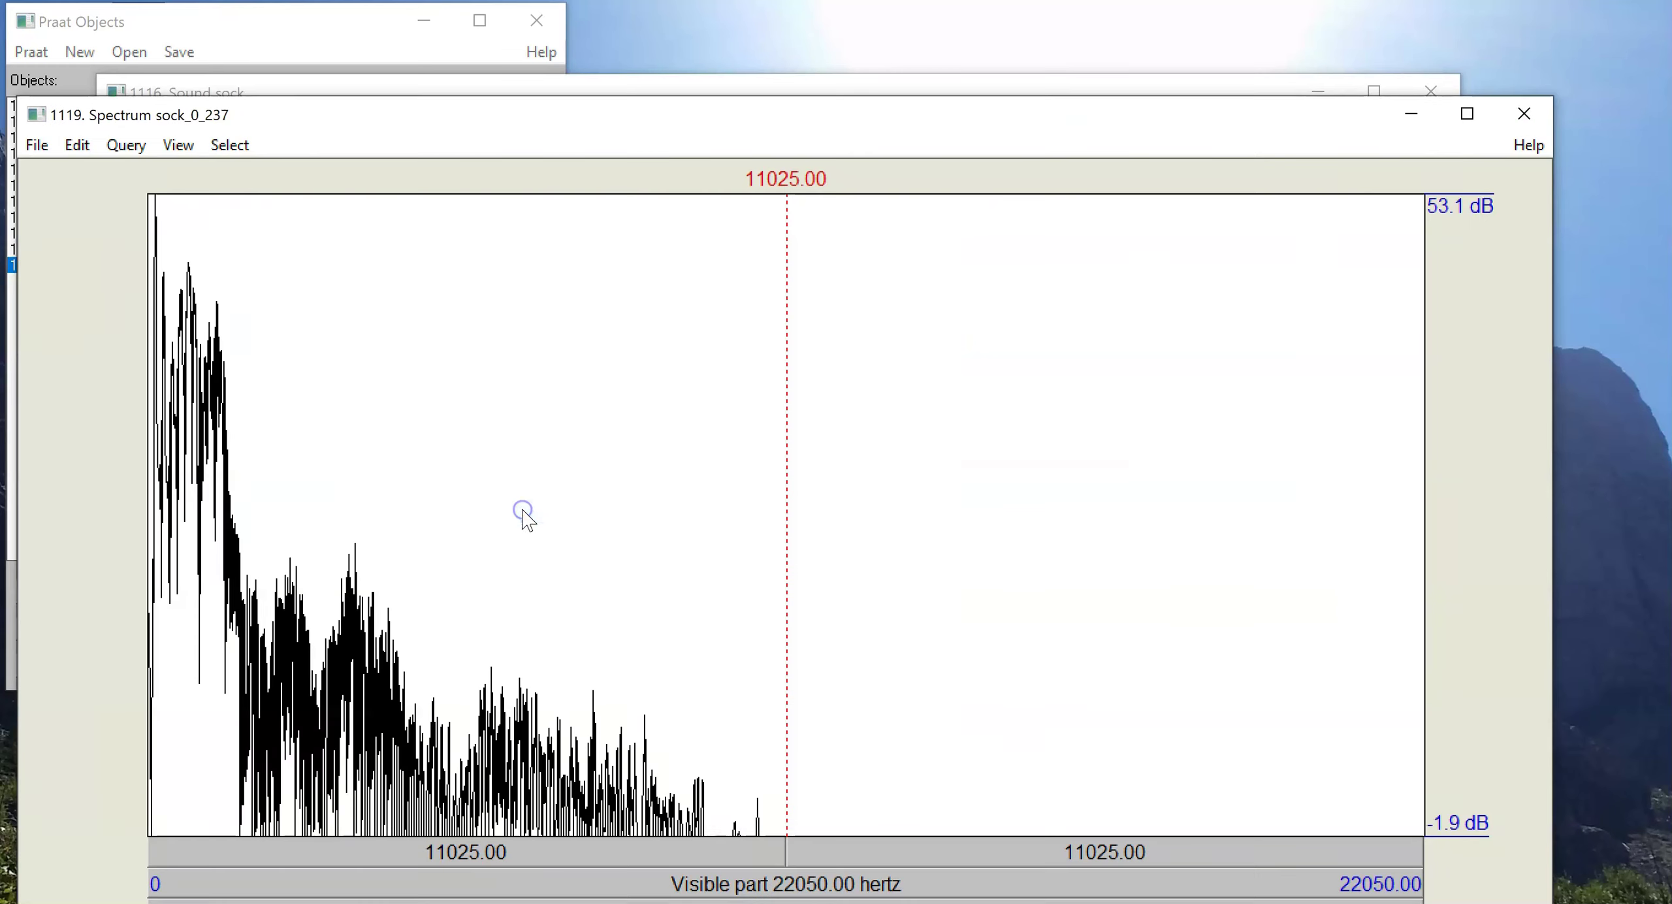
Step: Zoom the whole-word spectrum to 0–7839 Hz, then 0–1552 Hz, then out to 0–7858 Hz
click(601, 708)
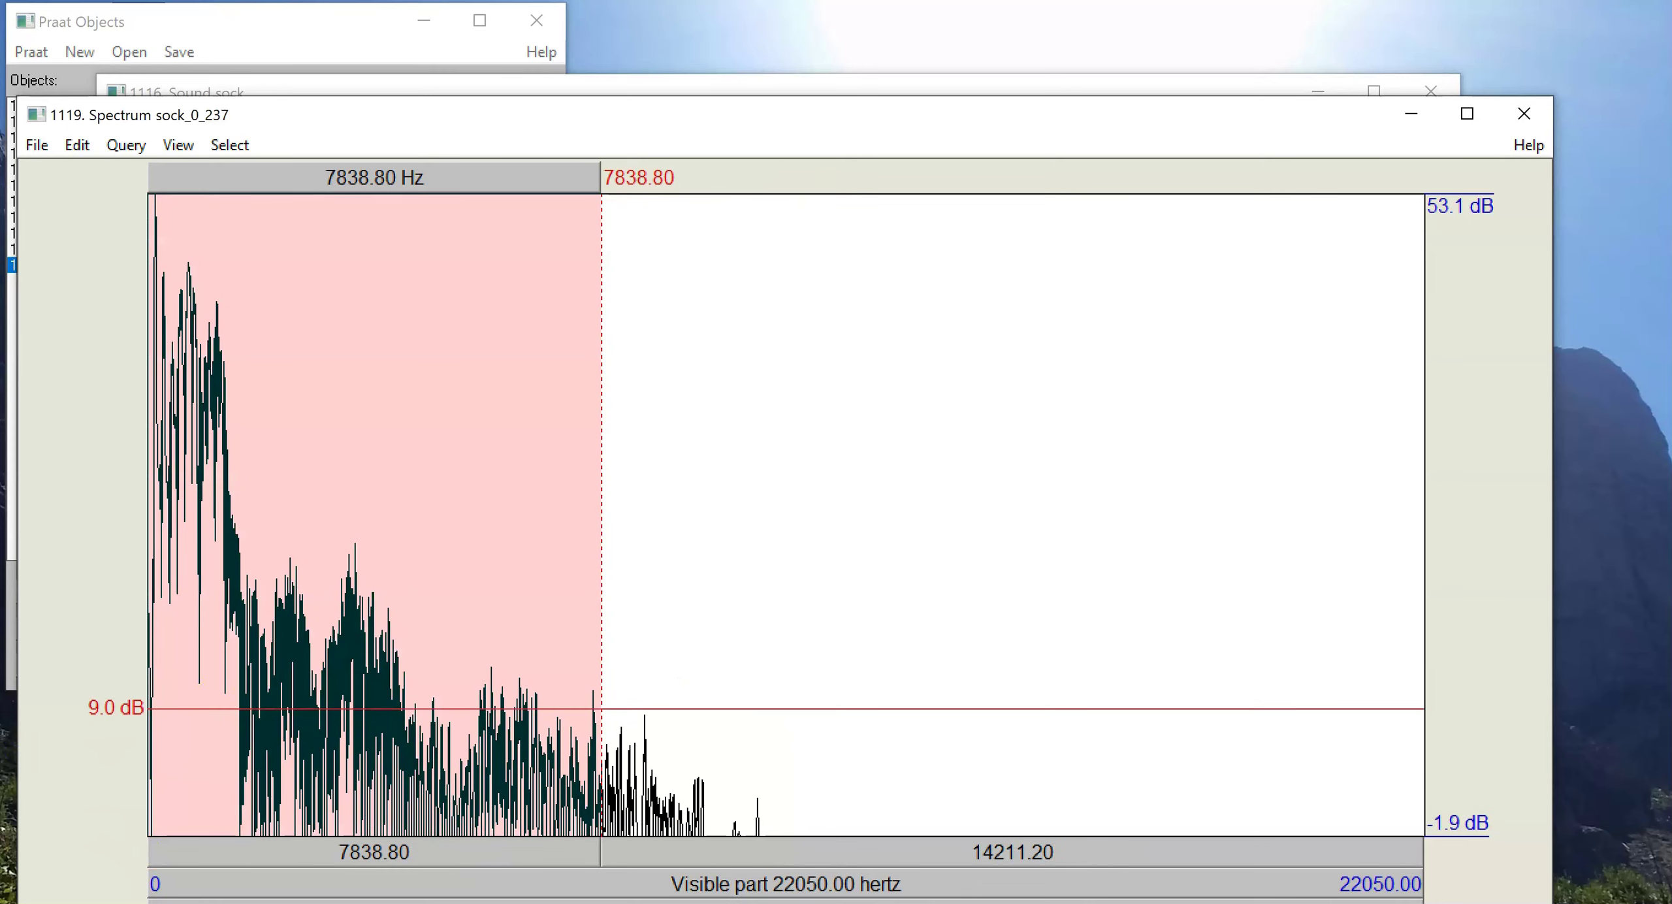
key(ctrl+n)
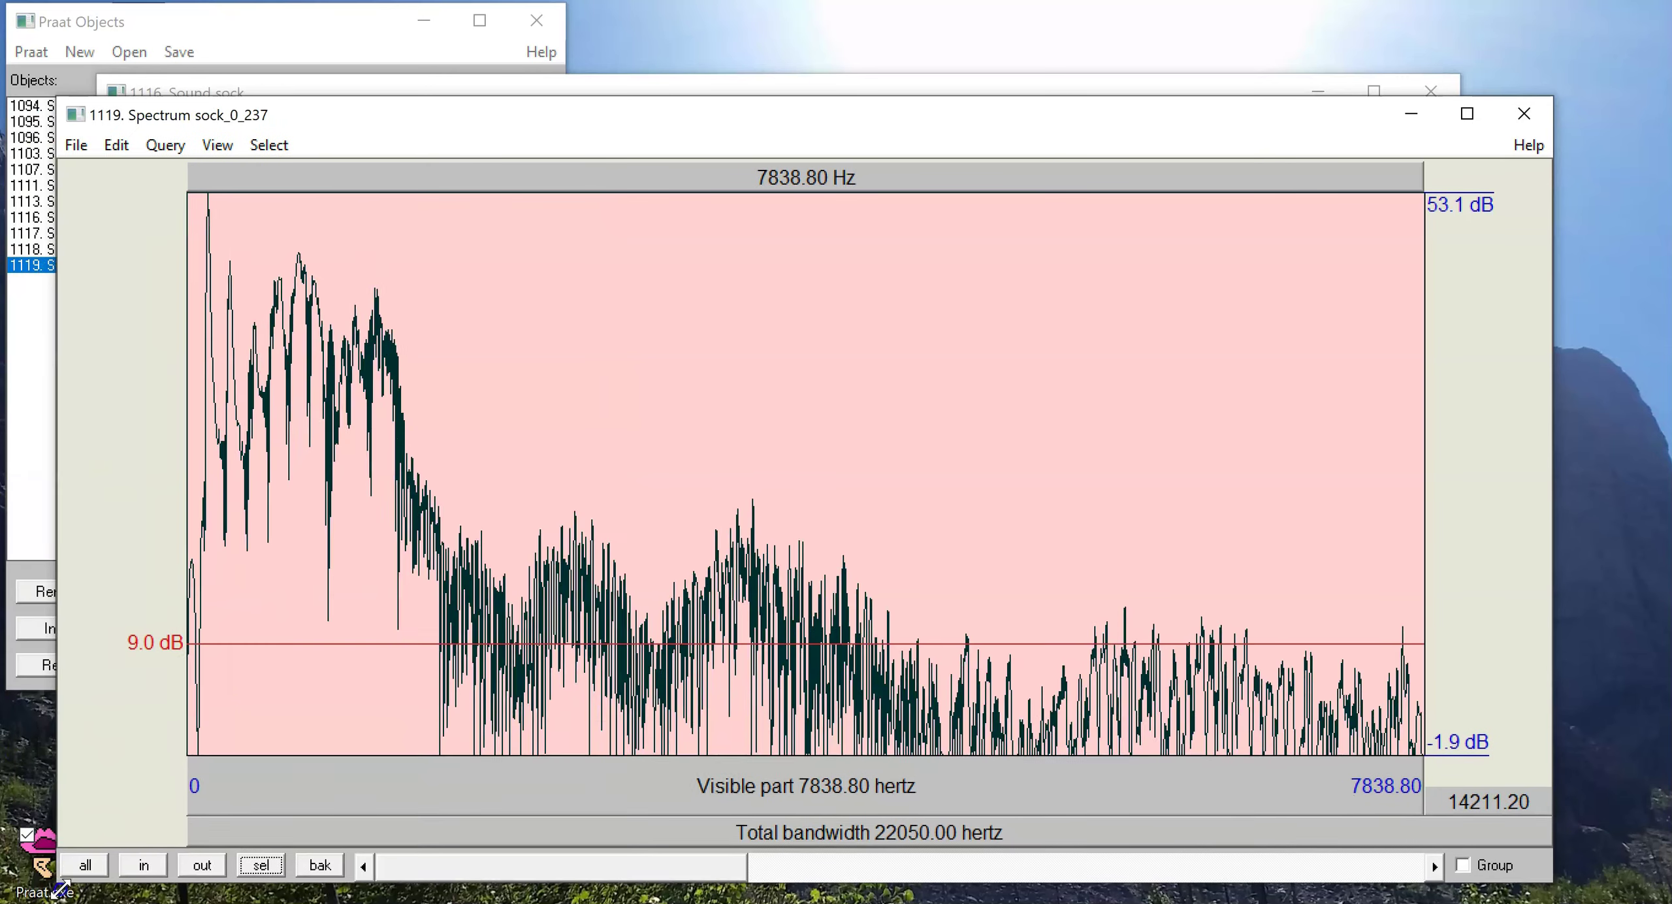
click(571, 400)
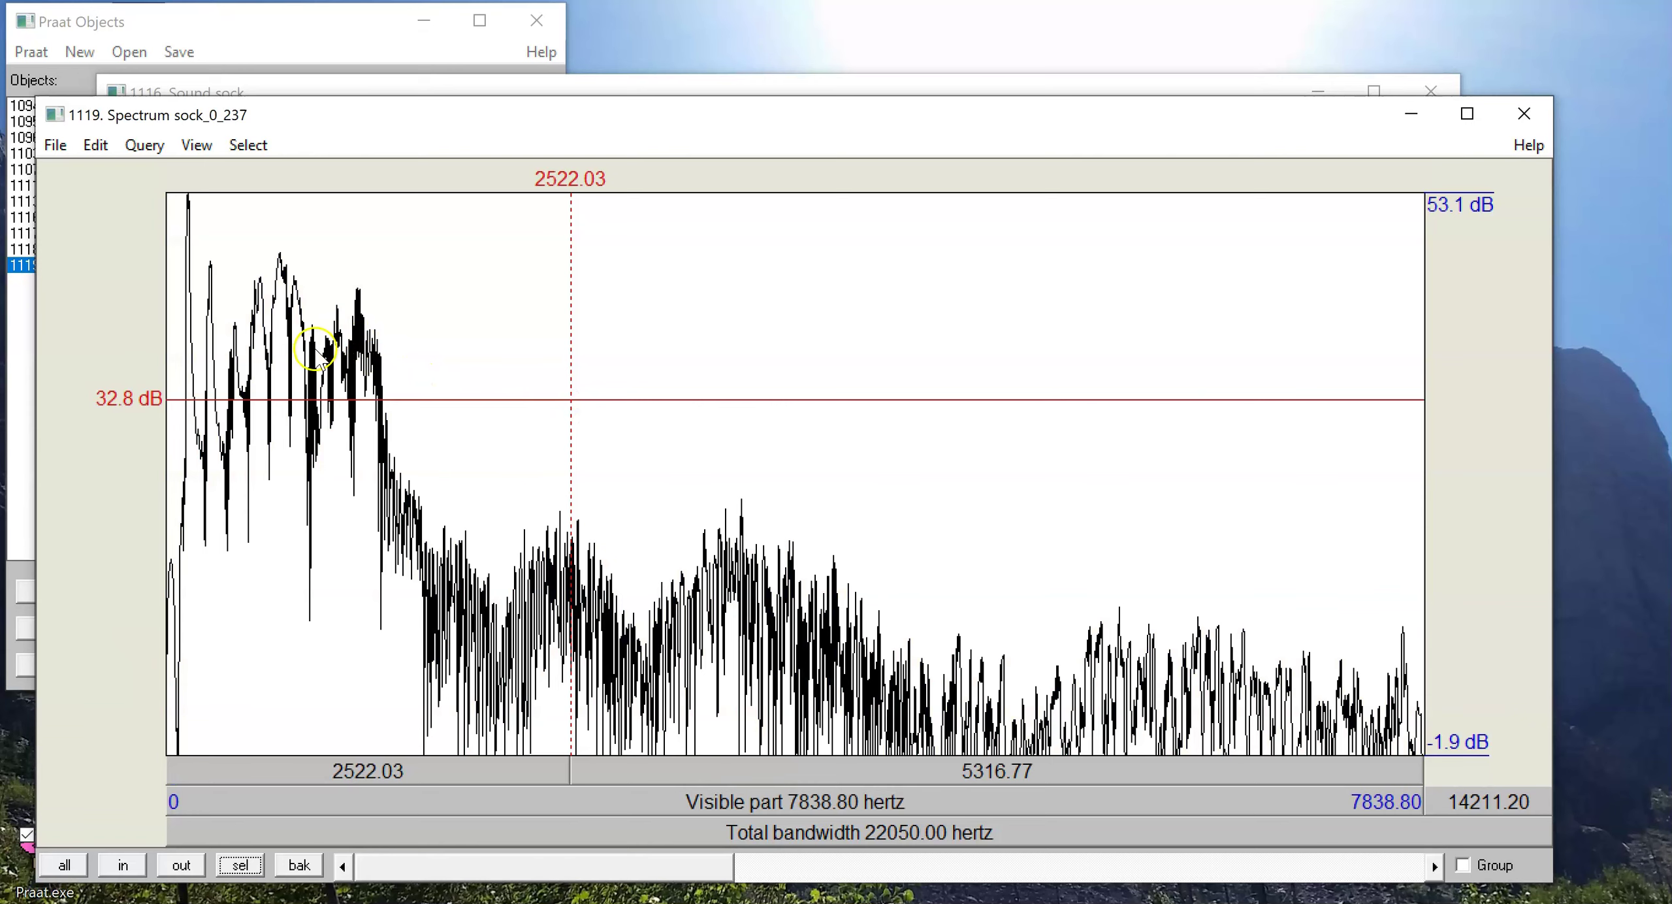
drag(414, 394, 168, 542)
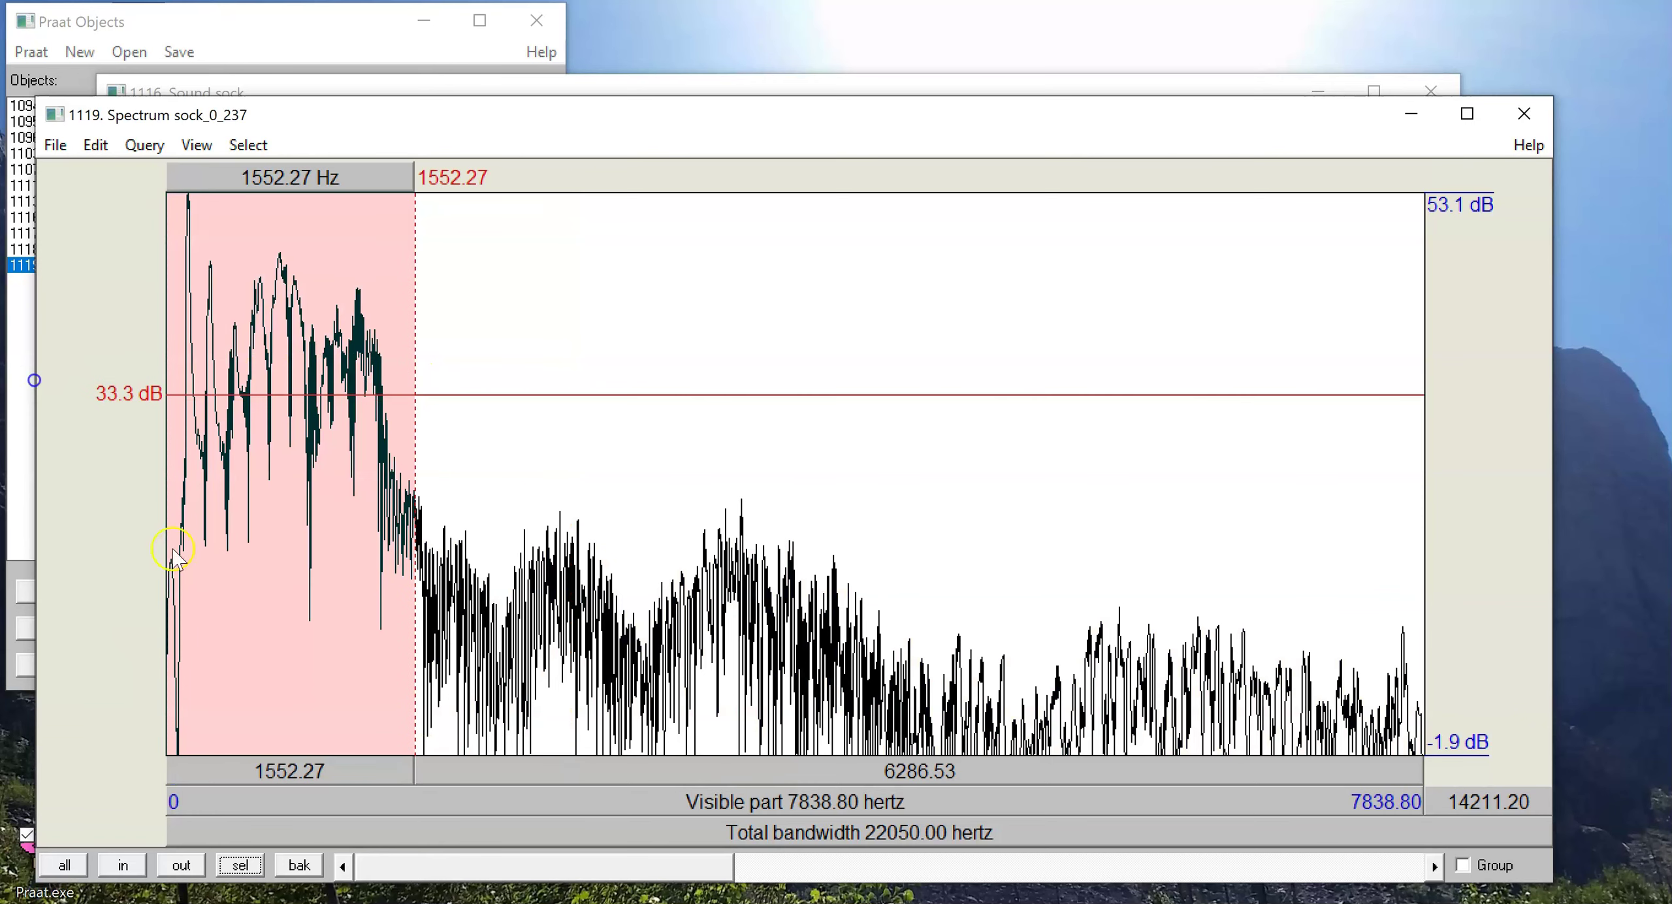
click(238, 865)
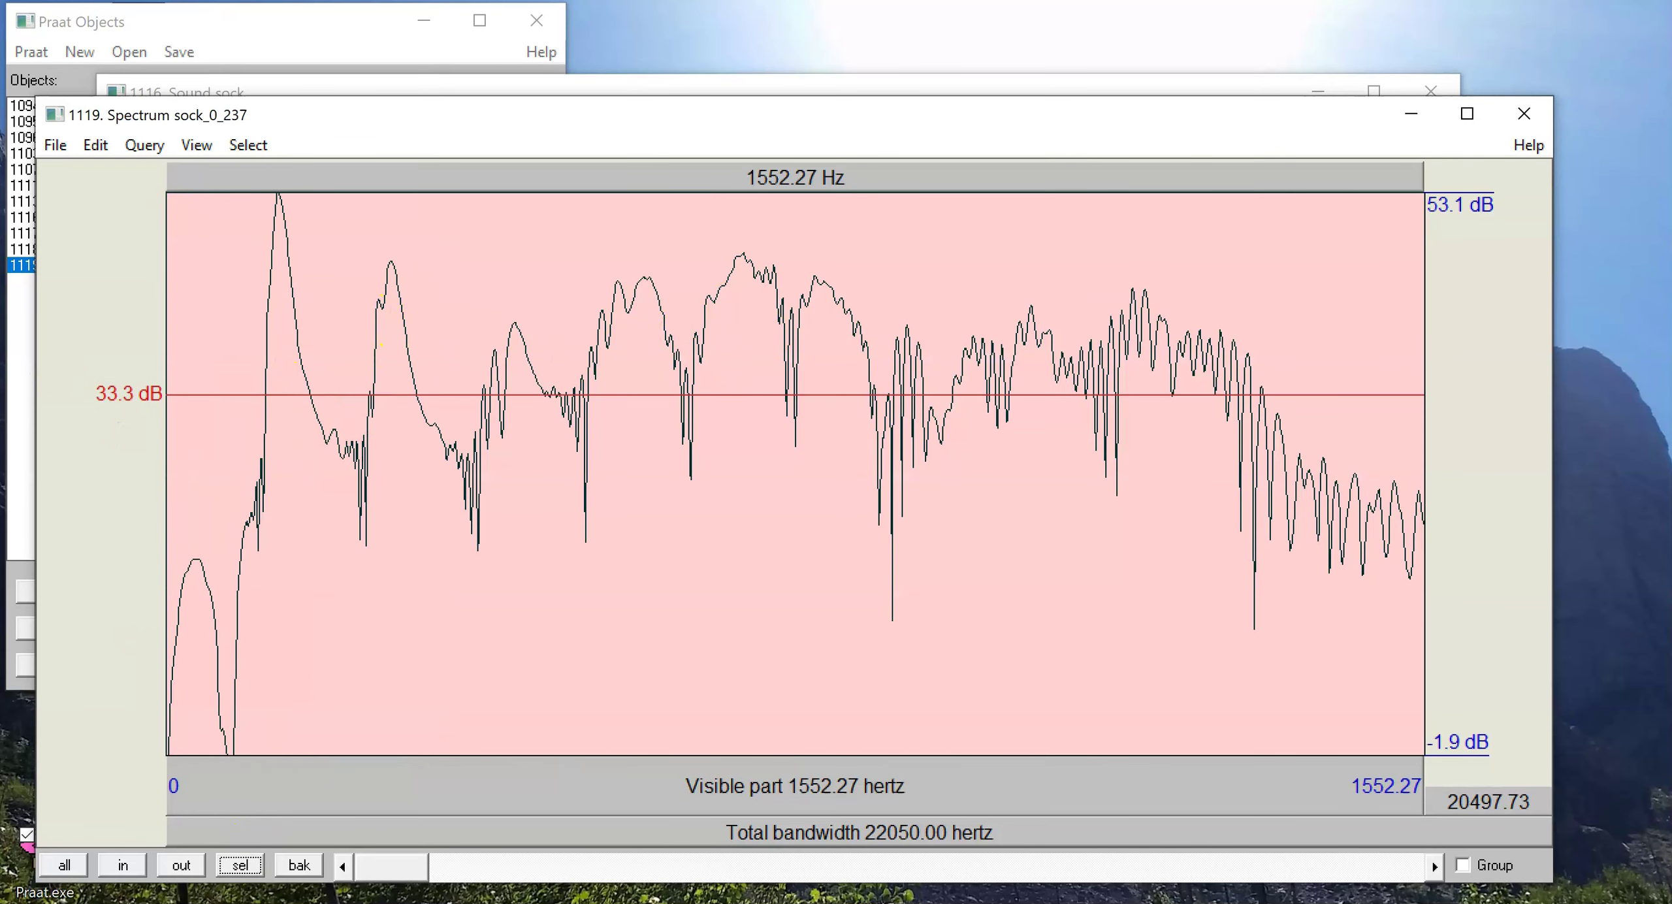
click(181, 865)
click(180, 865)
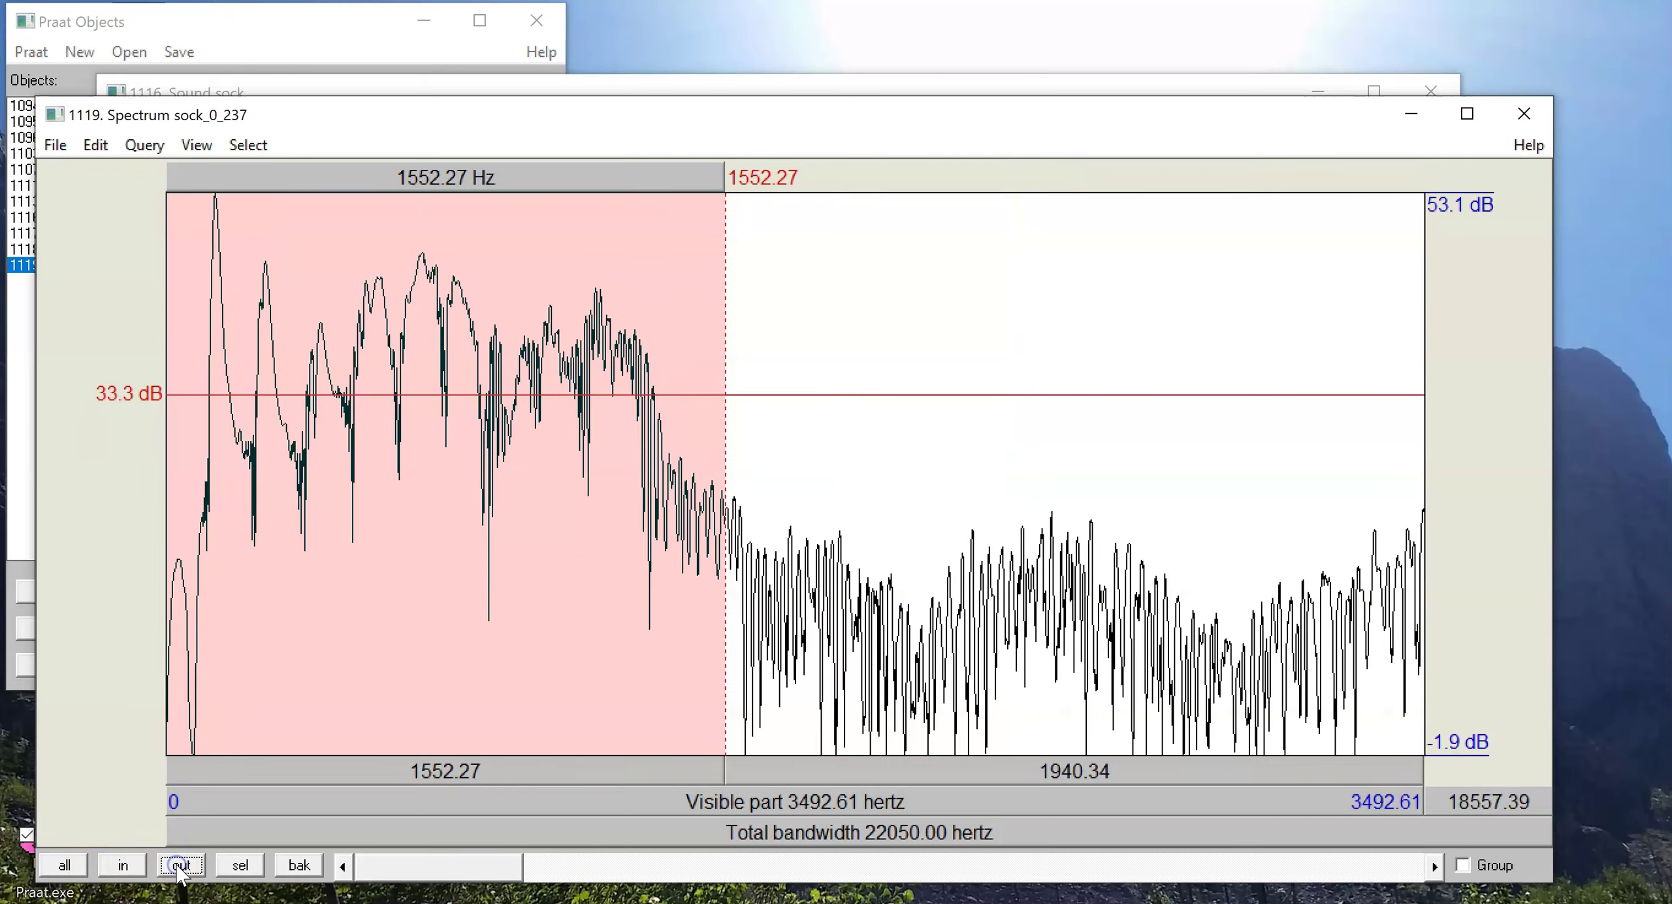
click(181, 864)
click(181, 866)
Step: Compare levels near 3110, 4205, 4511, 3768 and 3347 Hz and the 0–1725 Hz band, then close the spectrum
click(665, 572)
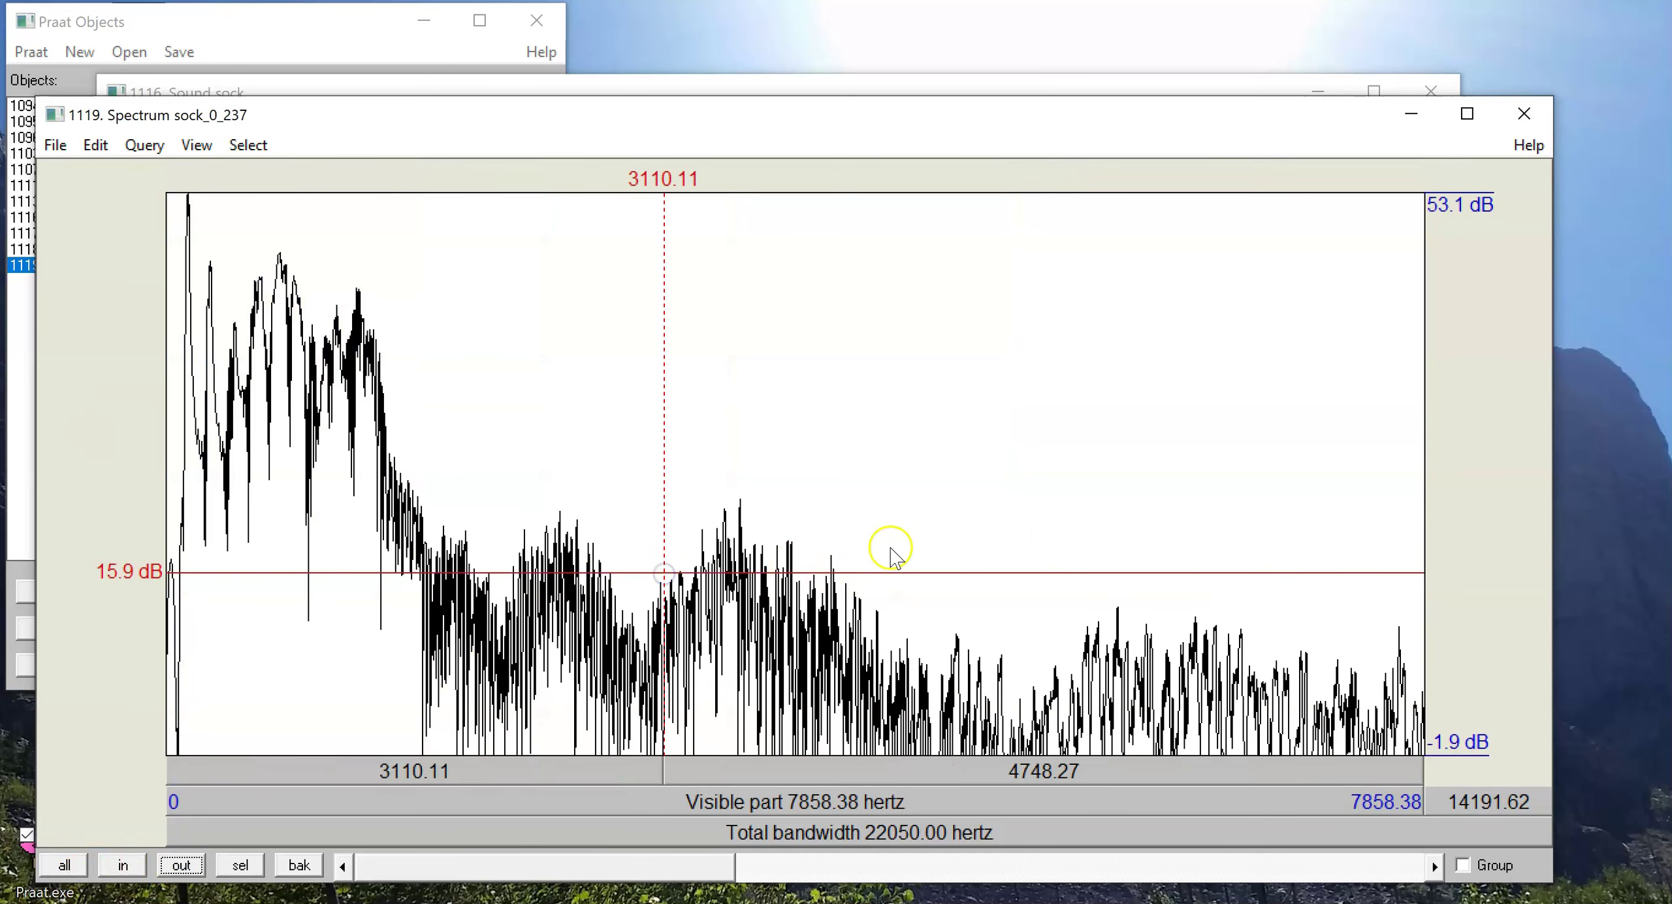
drag(541, 562, 508, 552)
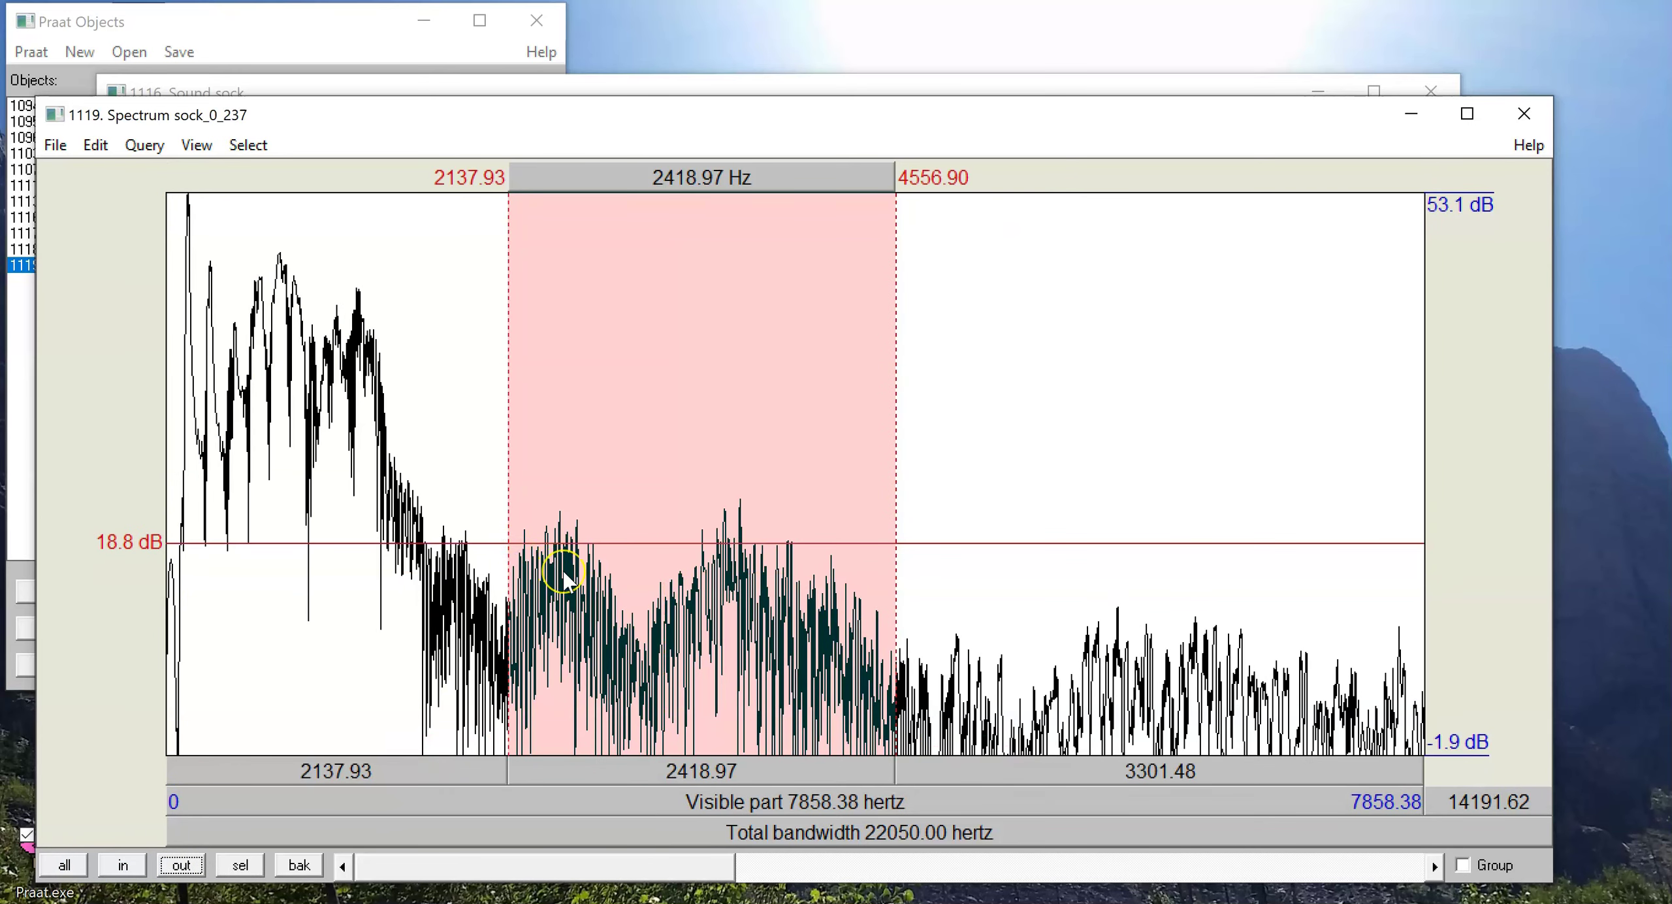
click(840, 555)
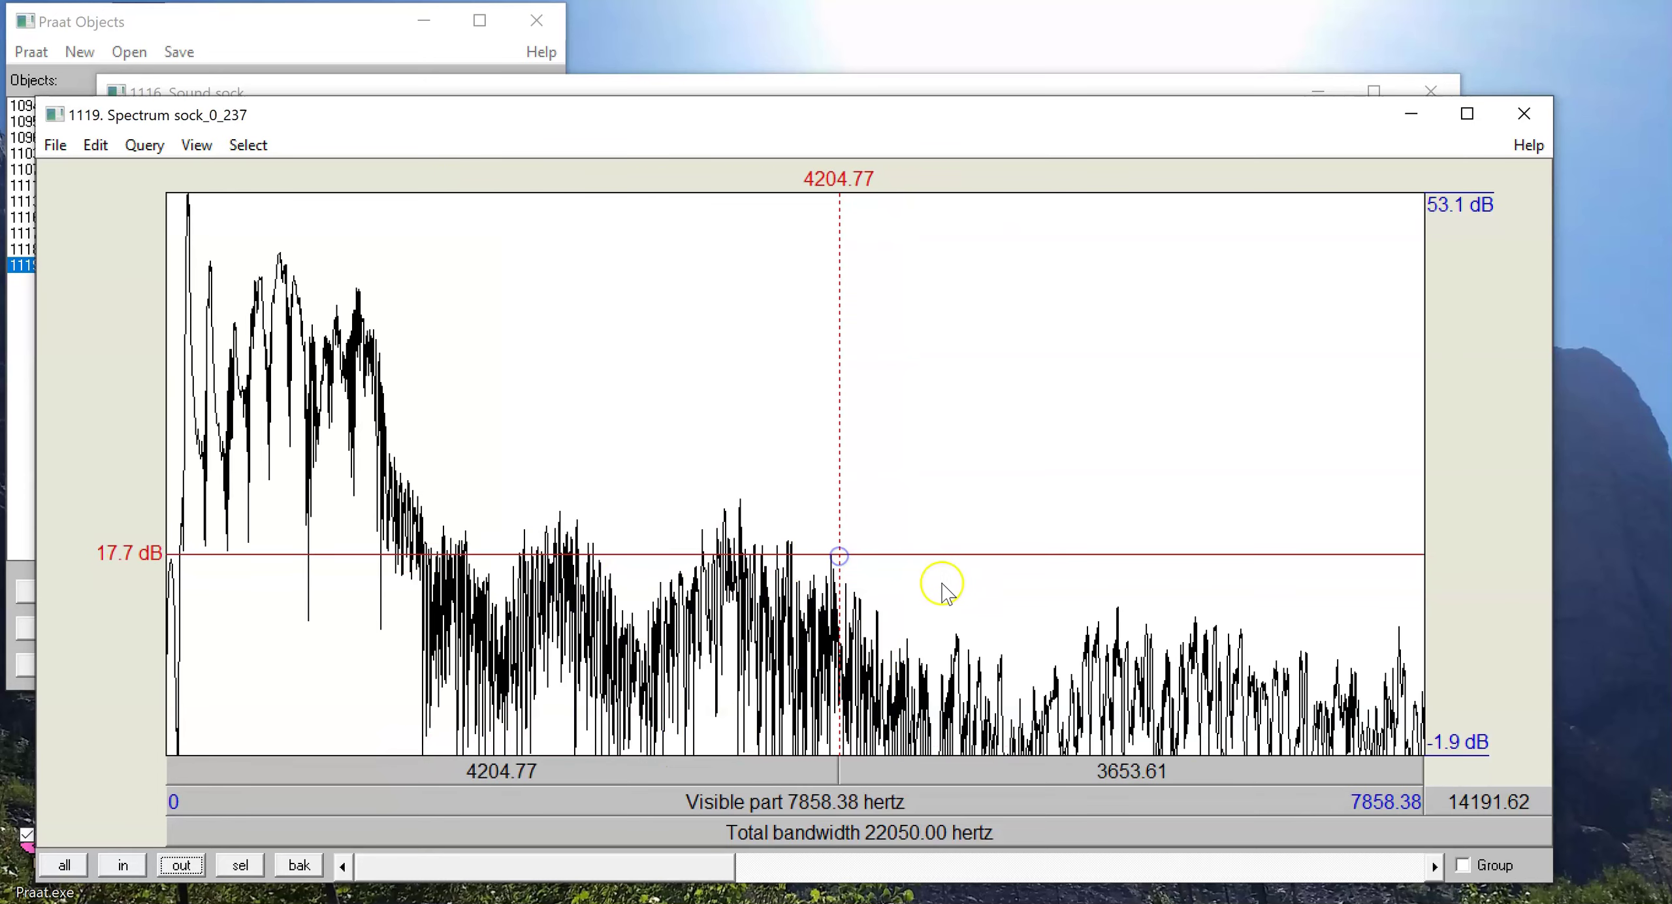
click(888, 744)
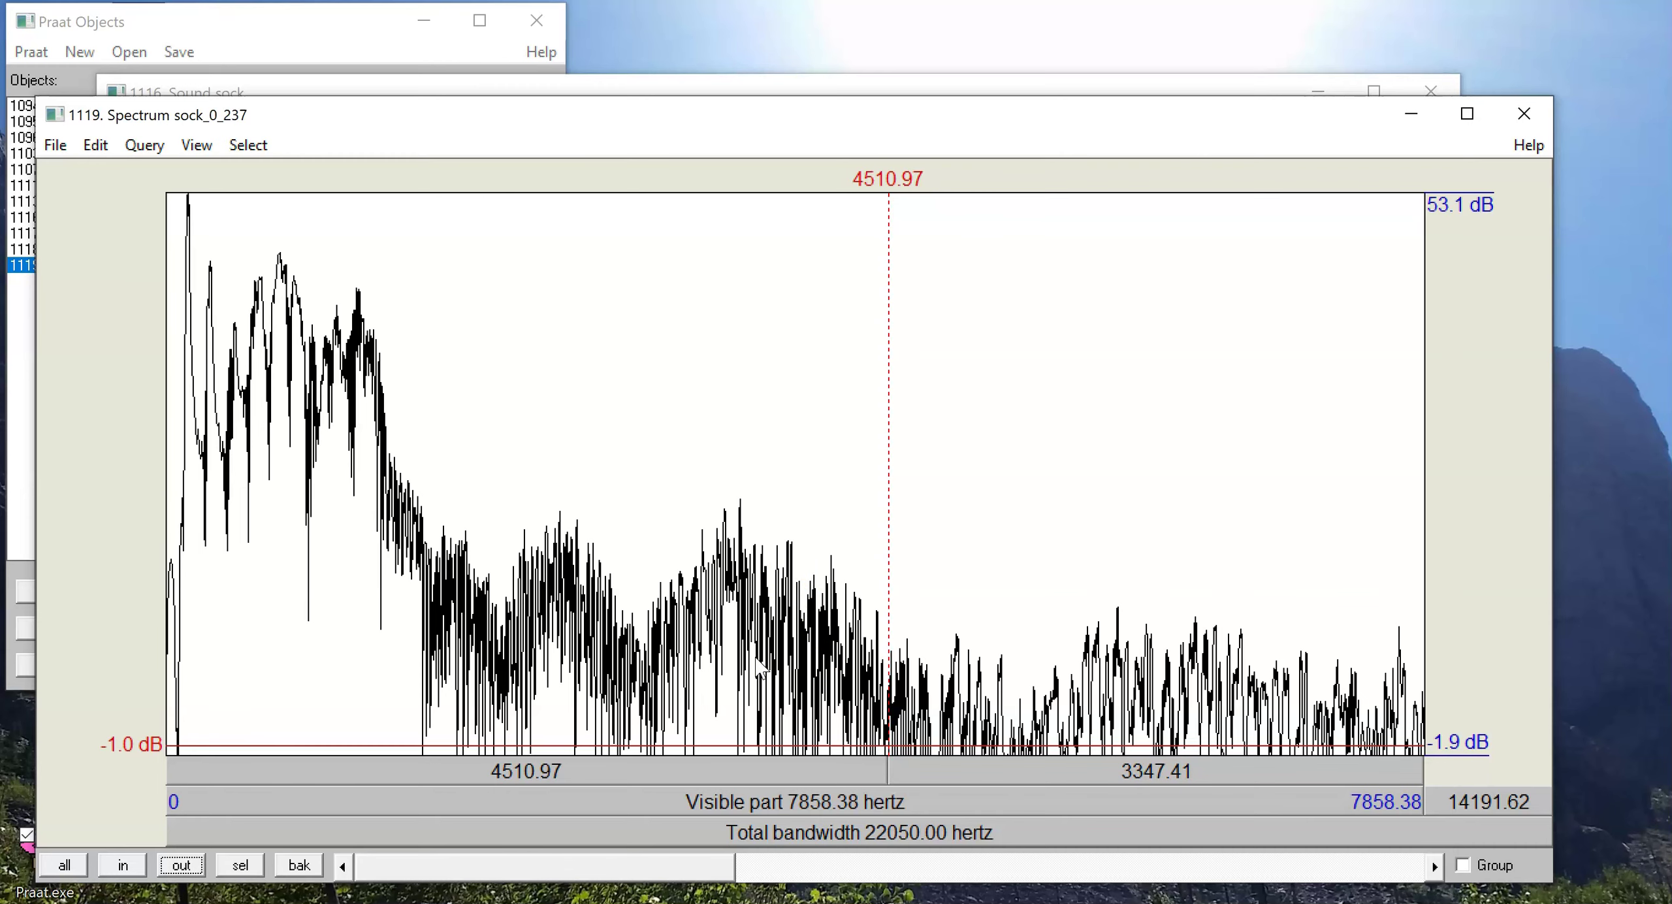
drag(867, 569, 494, 593)
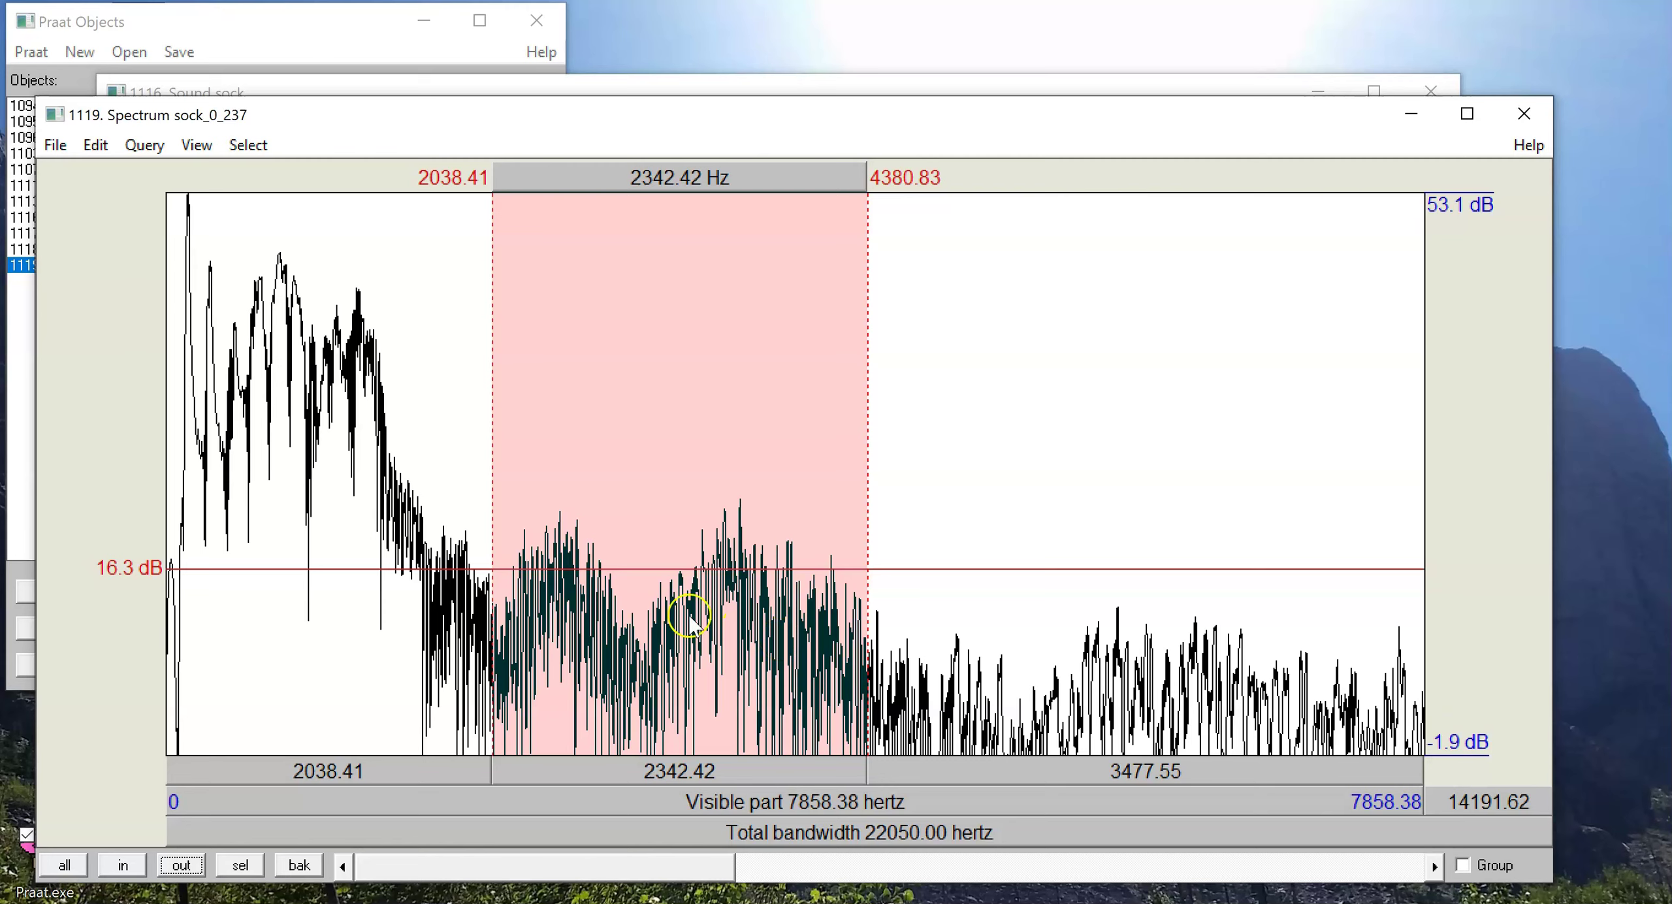
drag(442, 457, 82, 443)
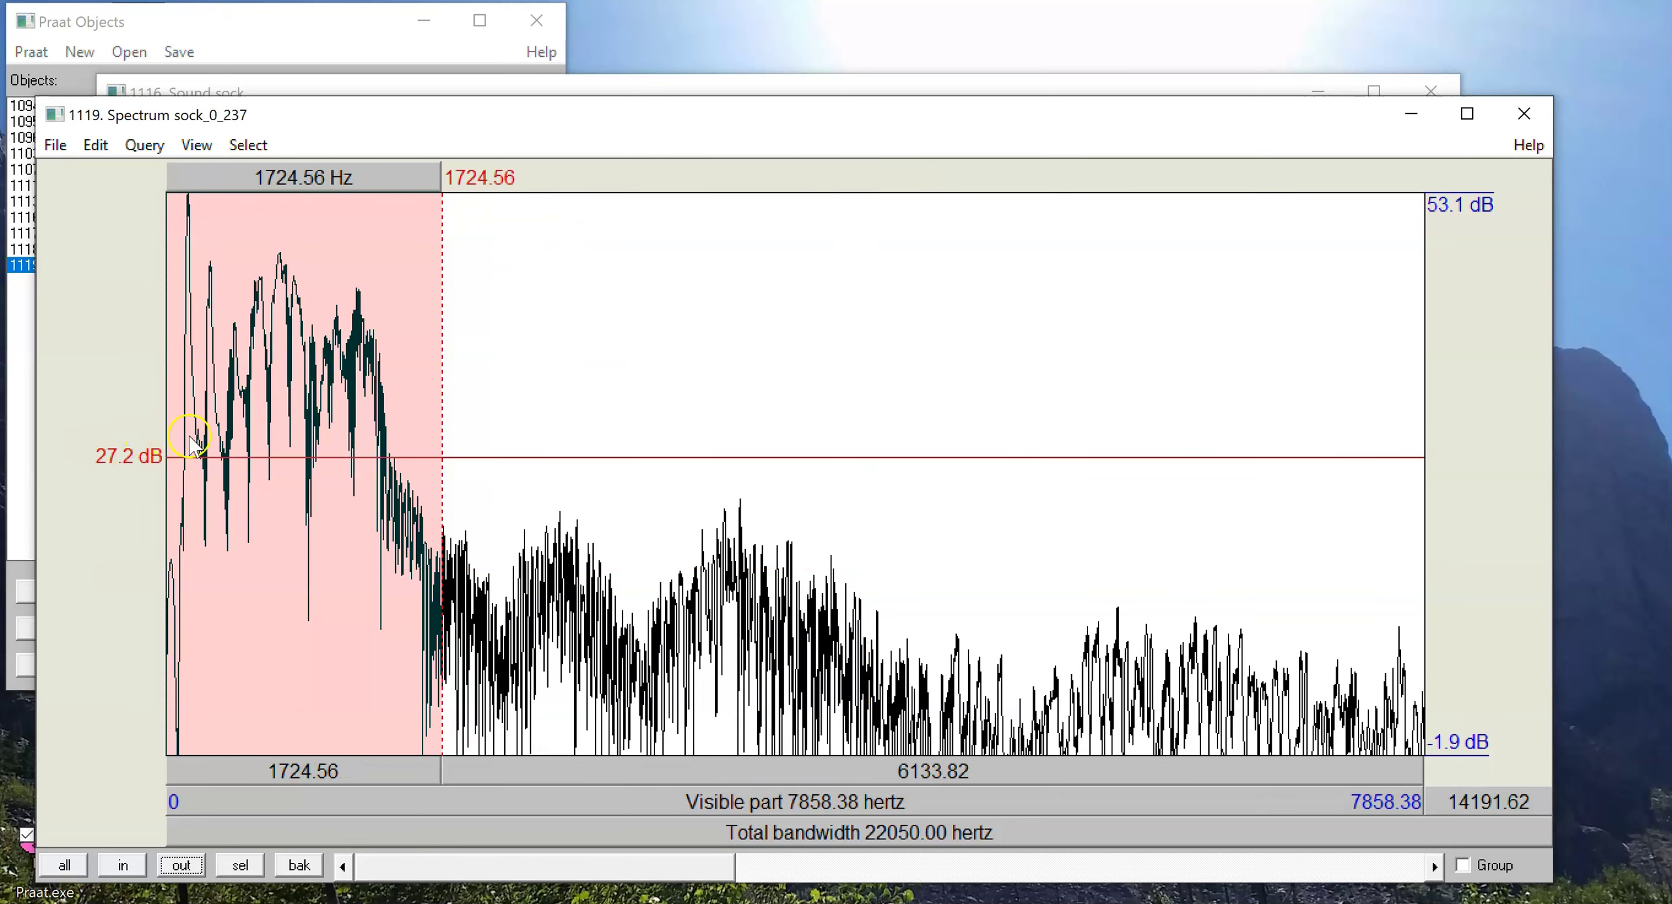
click(769, 616)
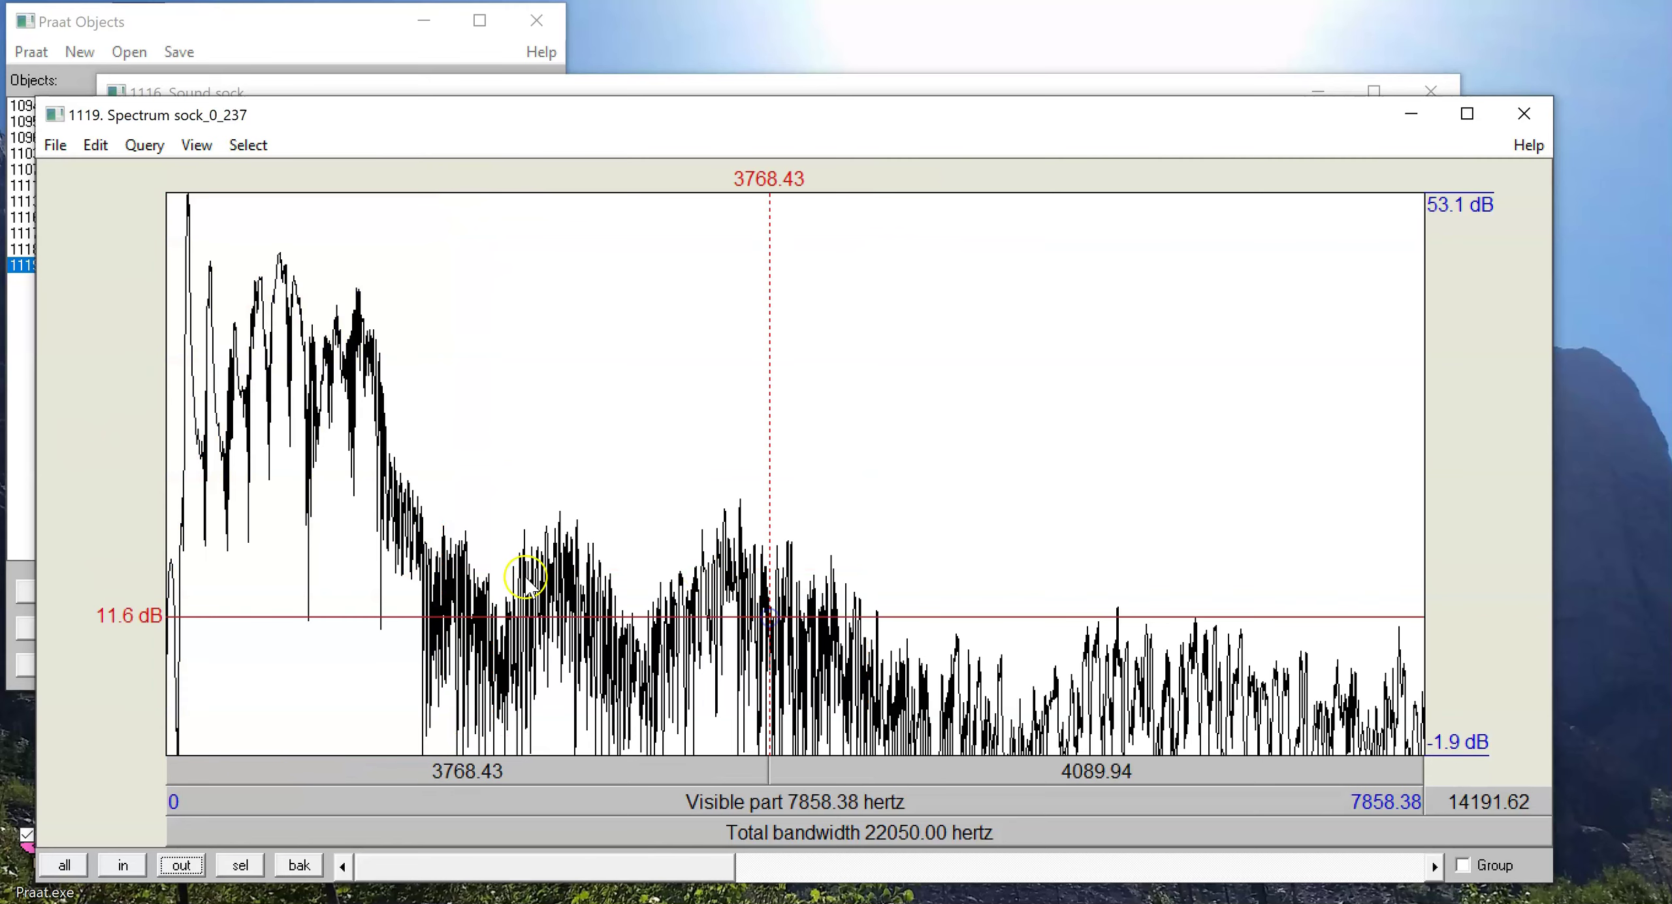
click(702, 746)
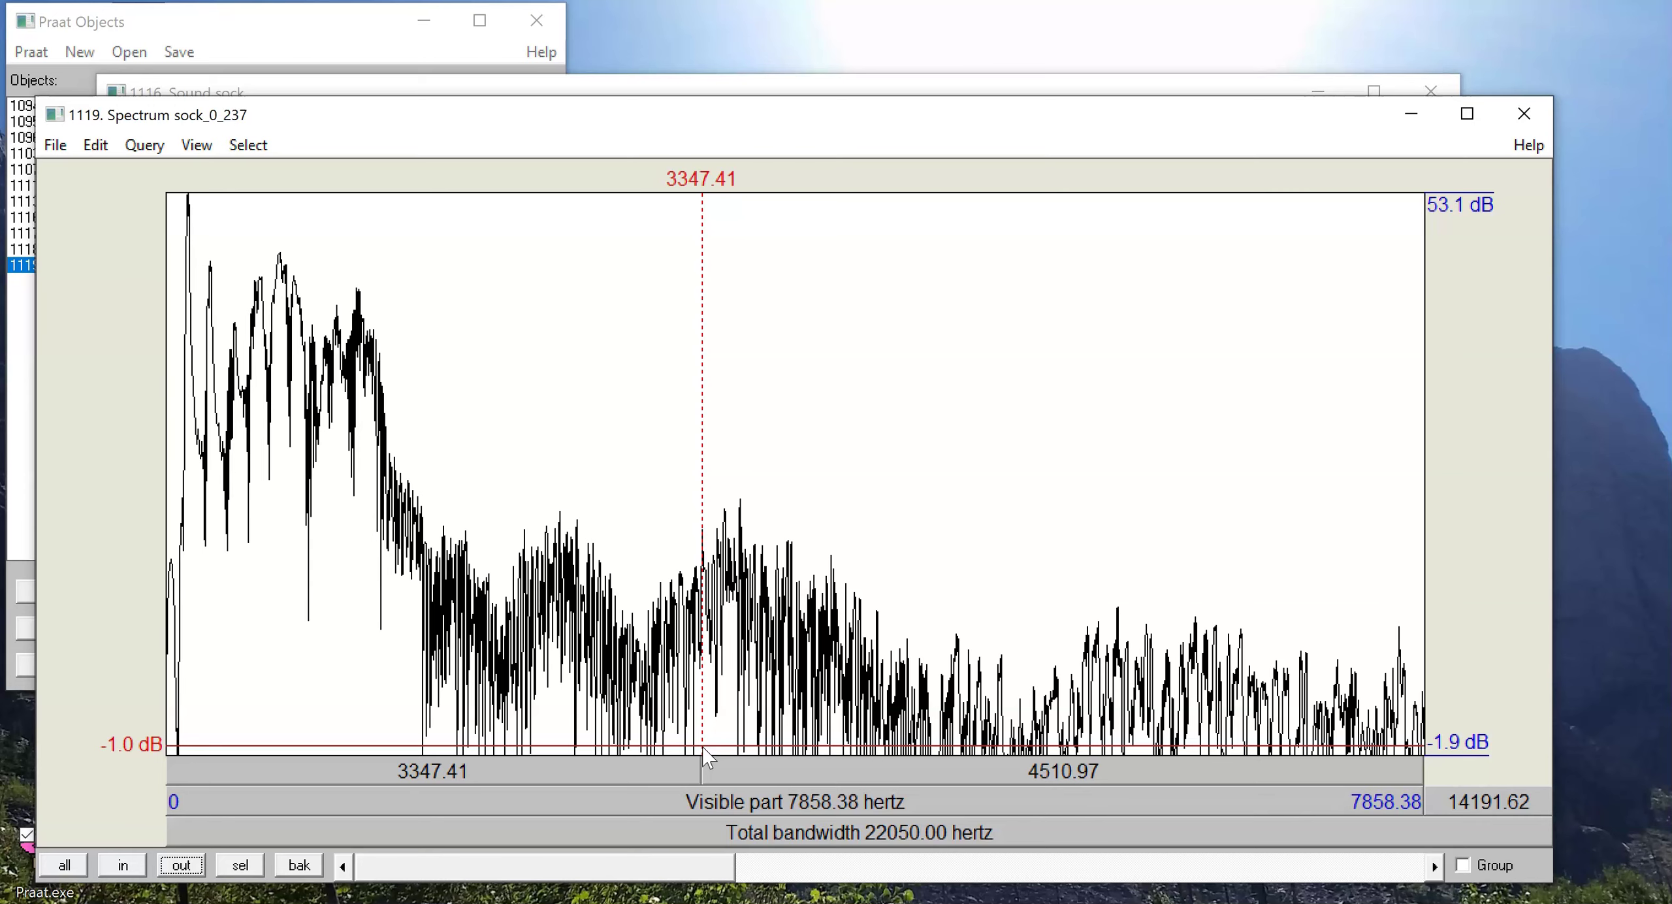
key(ctrl+w)
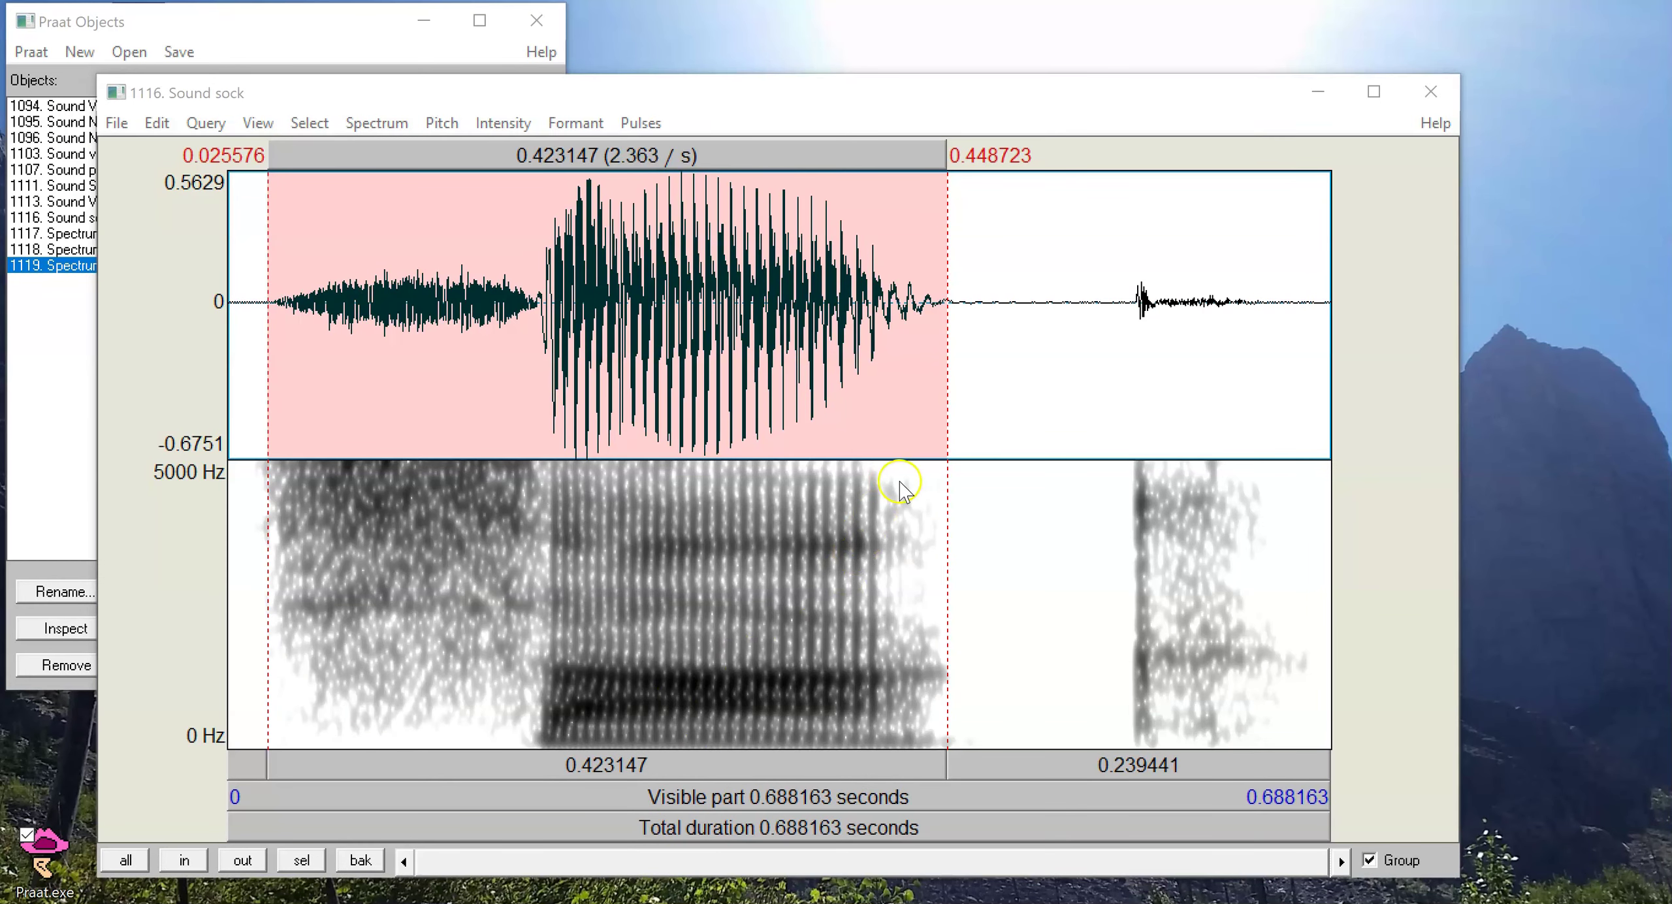
Step: Mark the silent closure after the vowel, 0.447959–0.565584 s
click(986, 447)
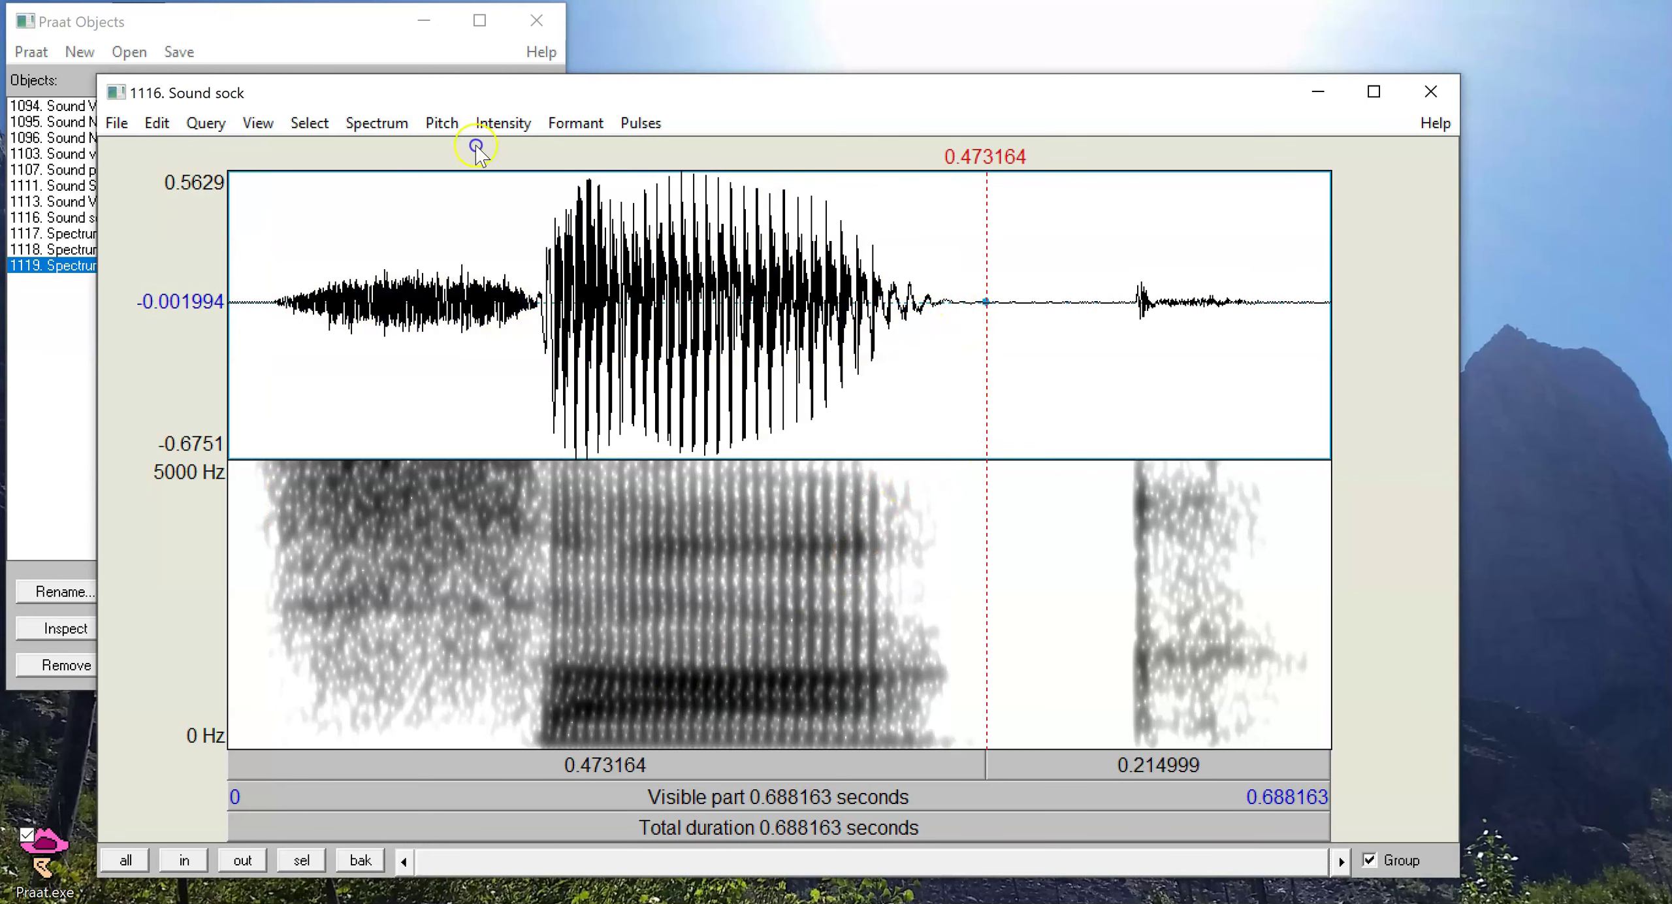
drag(953, 285, 1128, 260)
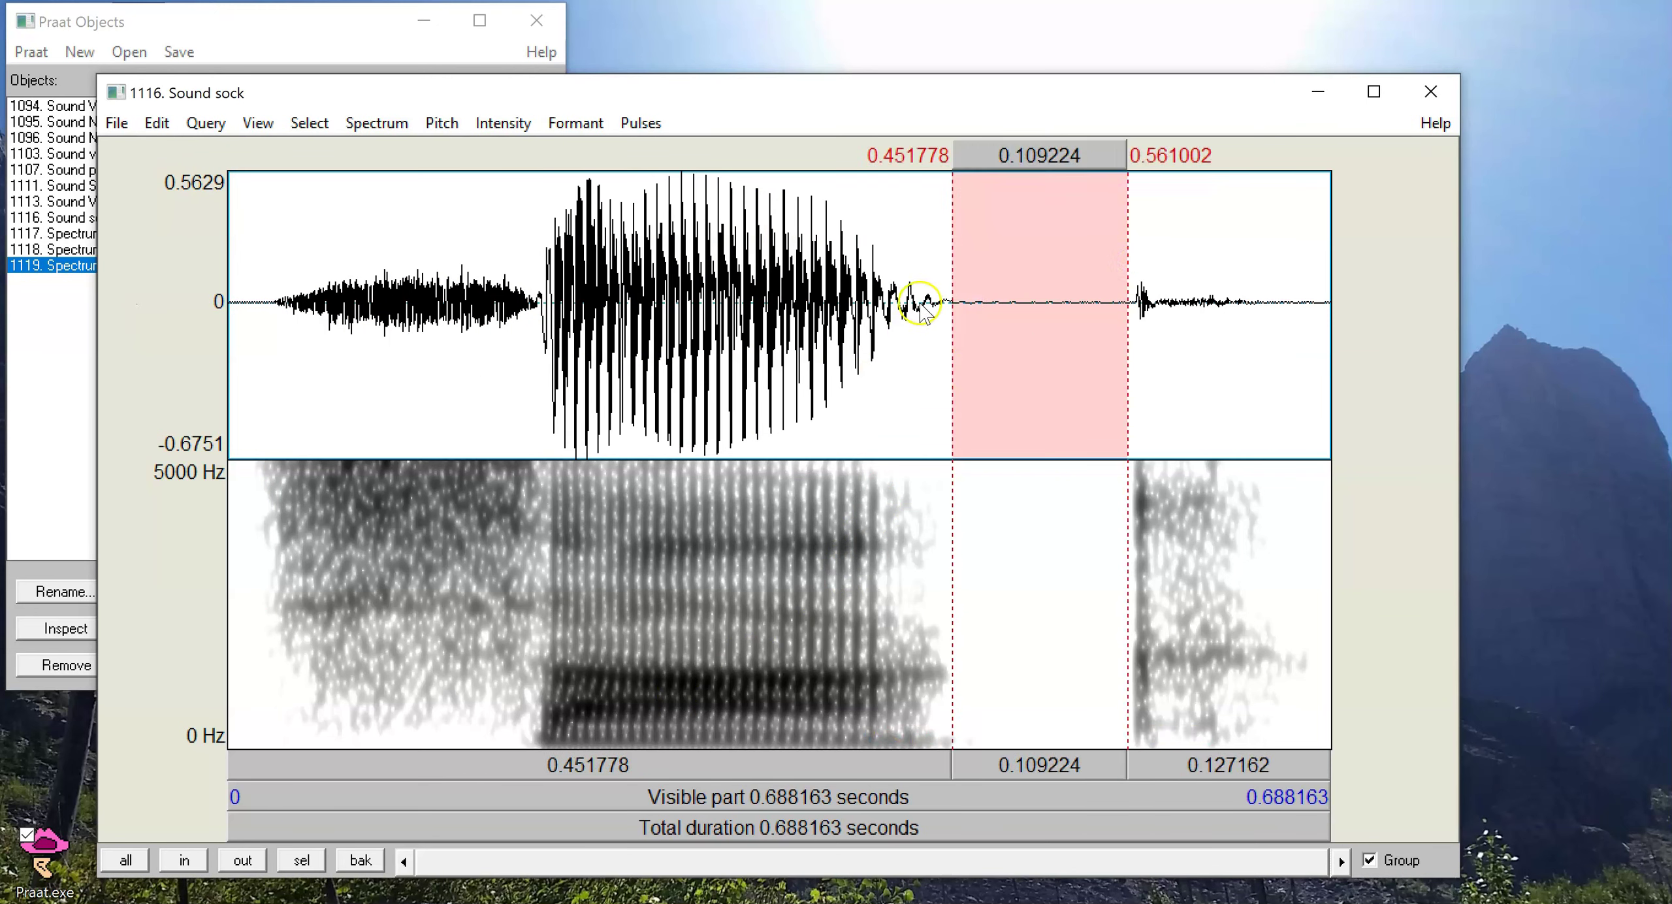
click(1143, 269)
drag(1134, 302, 944, 337)
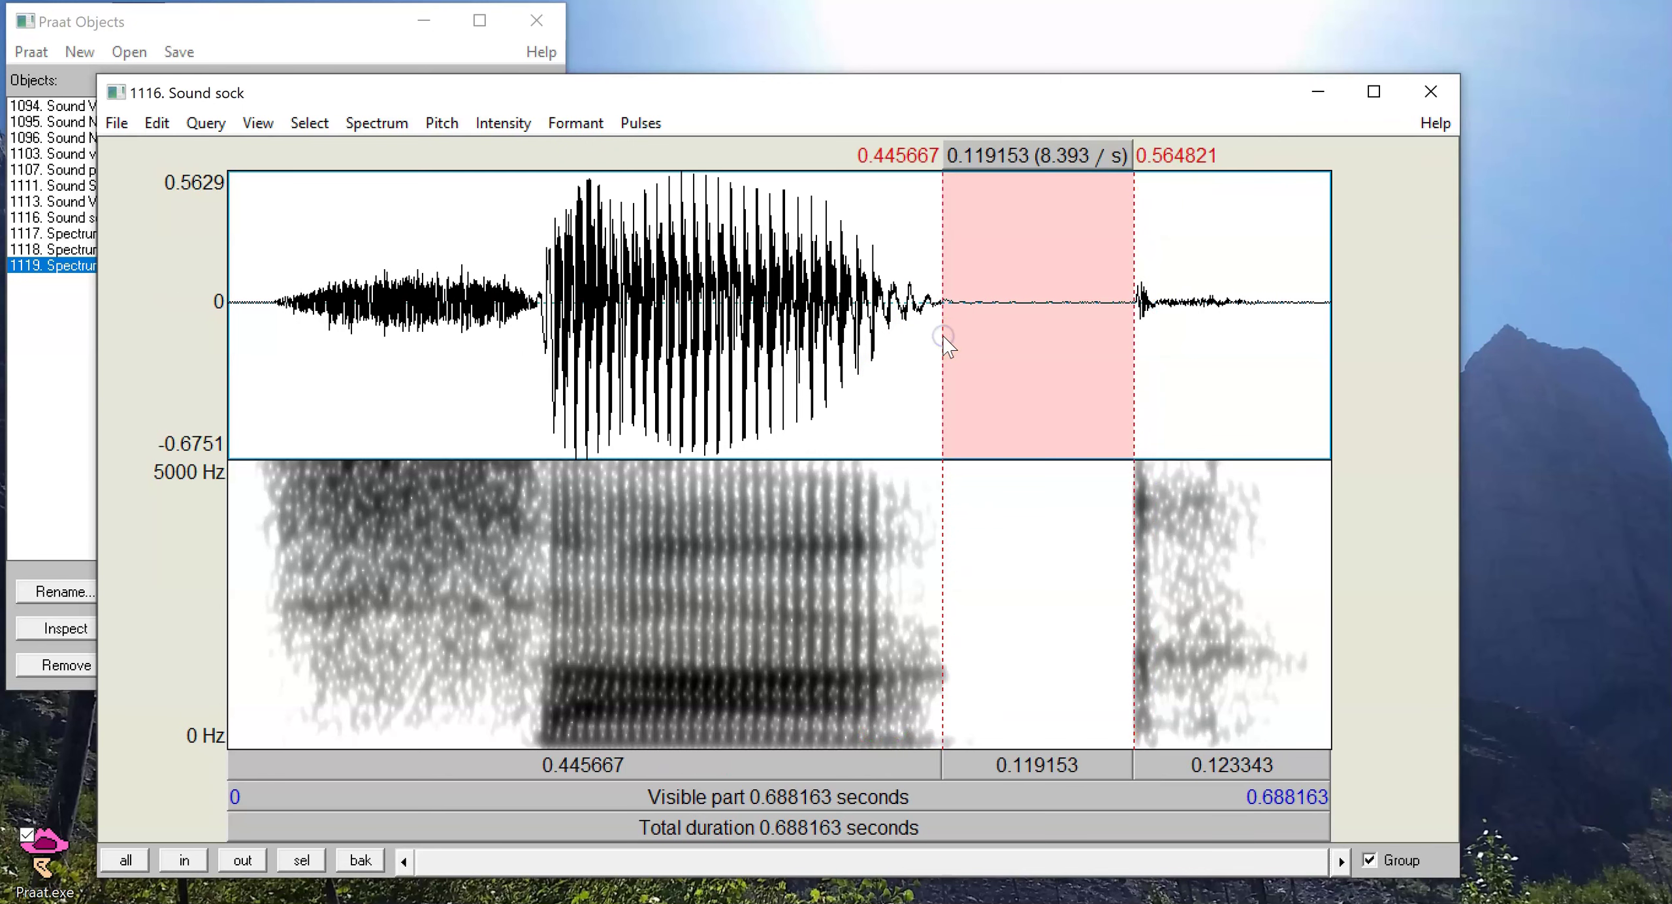
click(1153, 328)
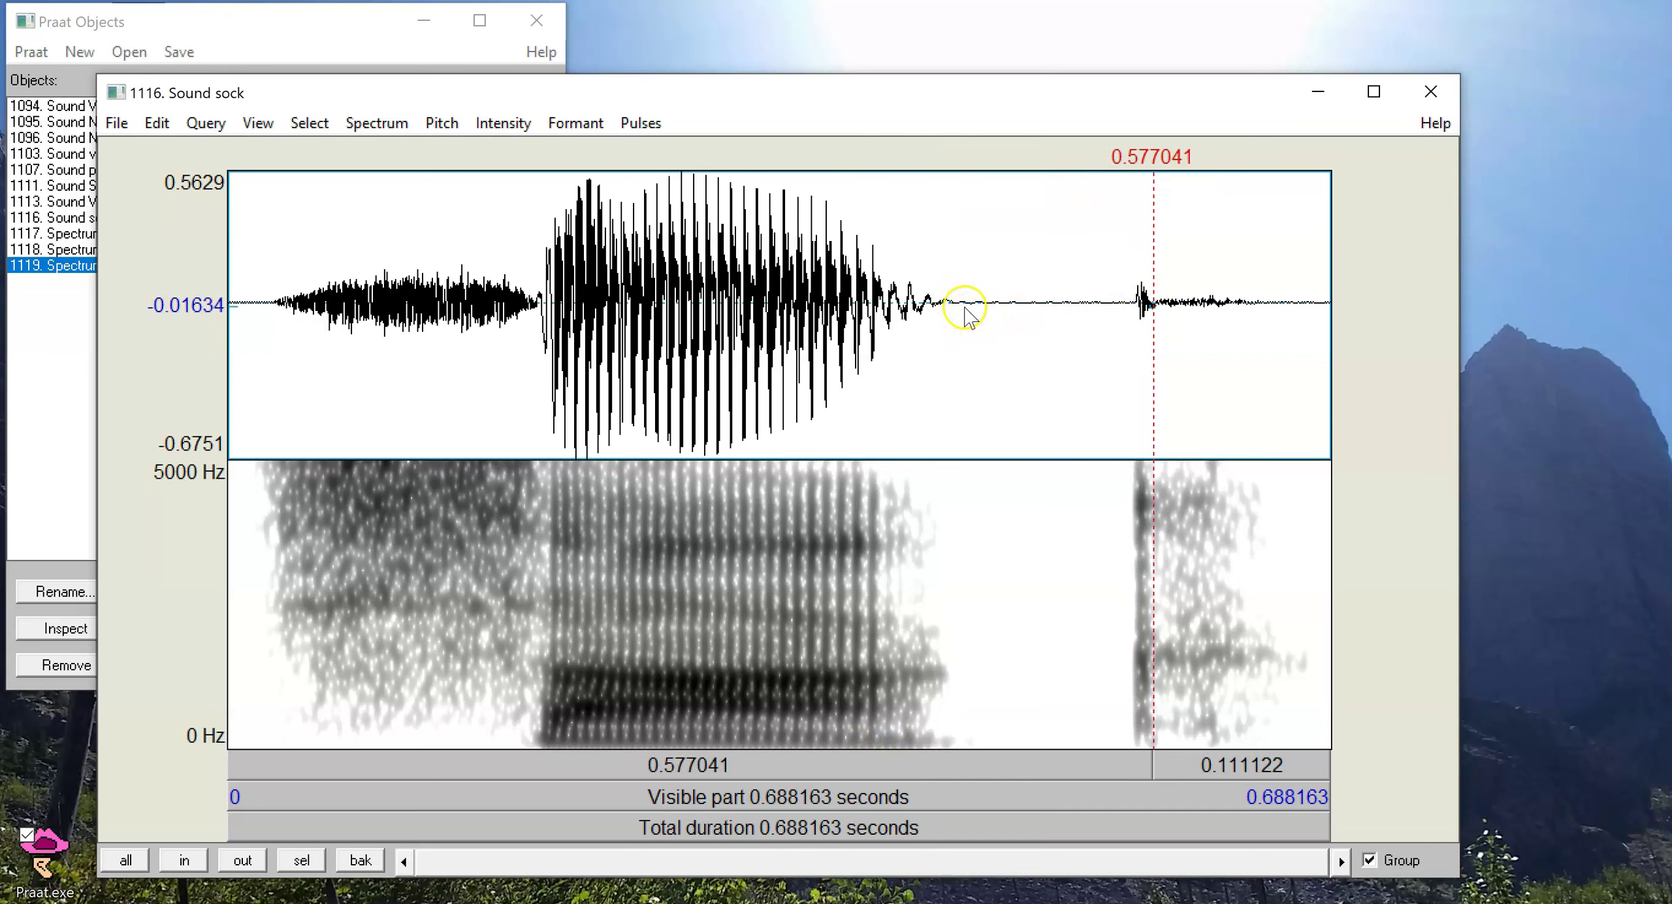
drag(946, 307, 1135, 275)
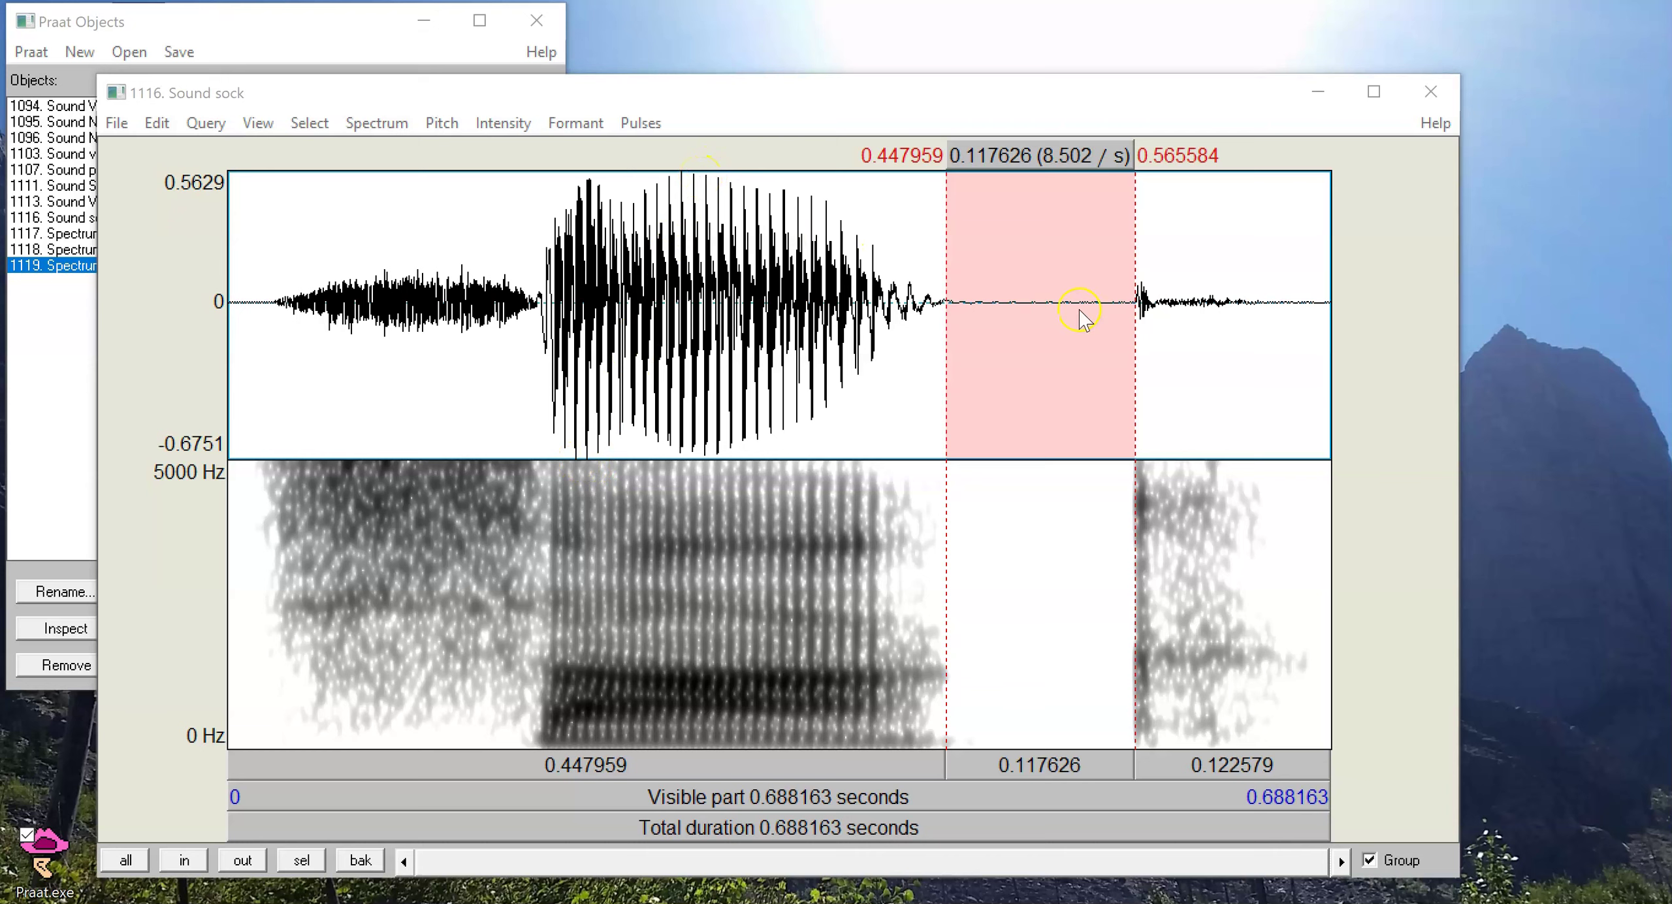
Step: Mark the final burst, 0.554127–0.658005 s, and zoom in on it
click(1133, 291)
drag(1130, 291, 1268, 311)
click(1187, 356)
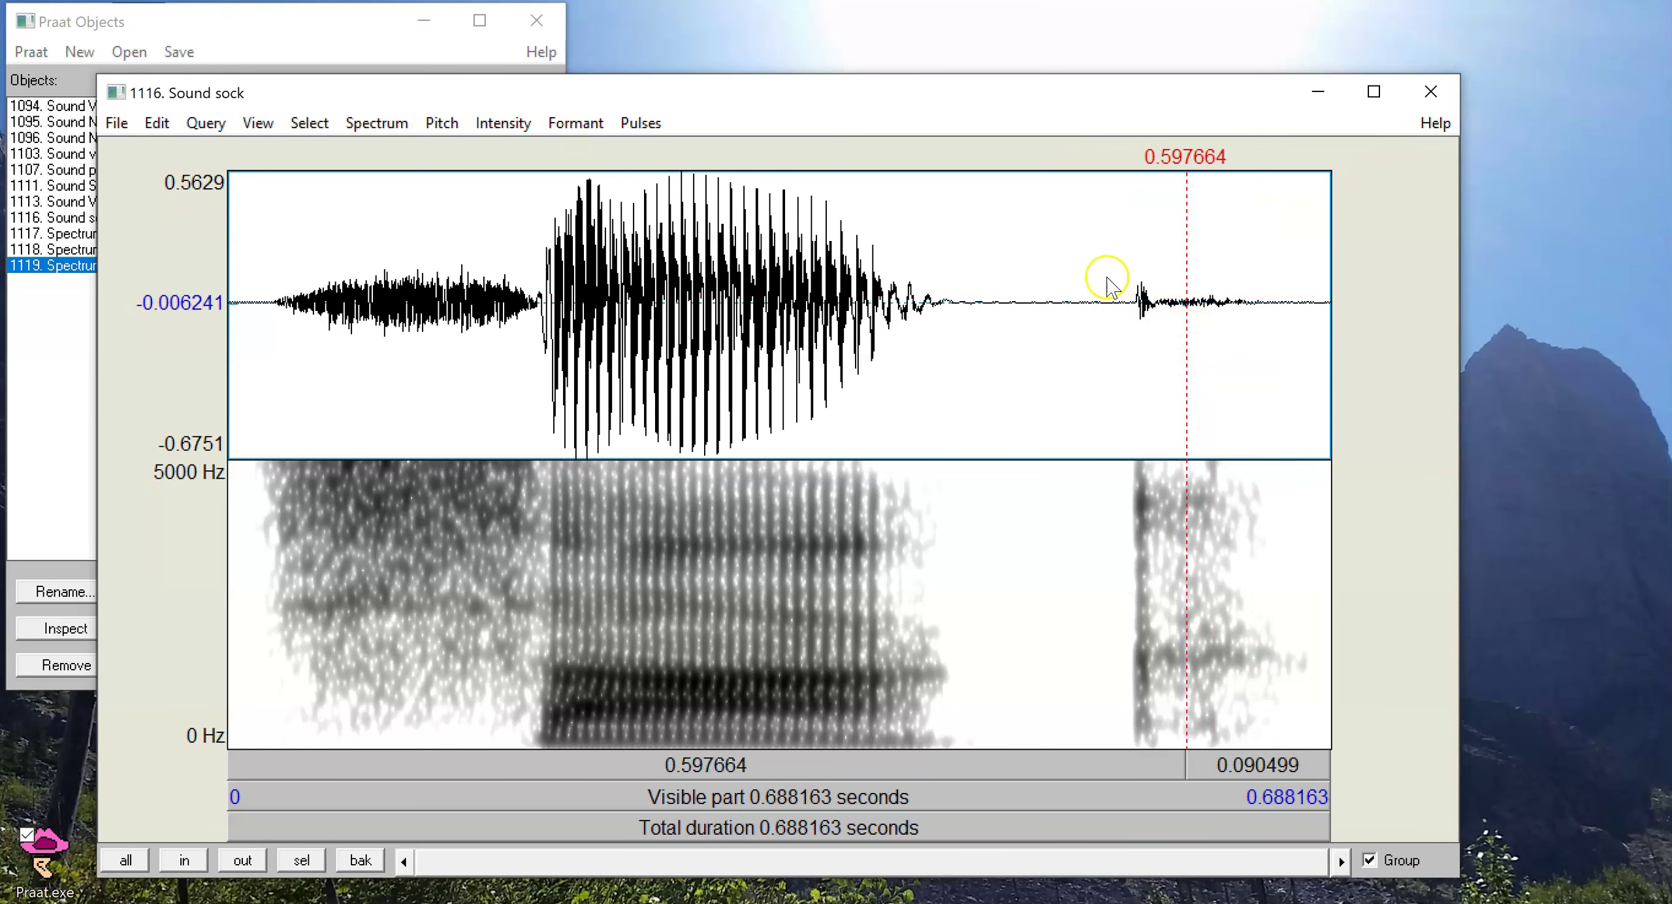
drag(1115, 269, 1283, 265)
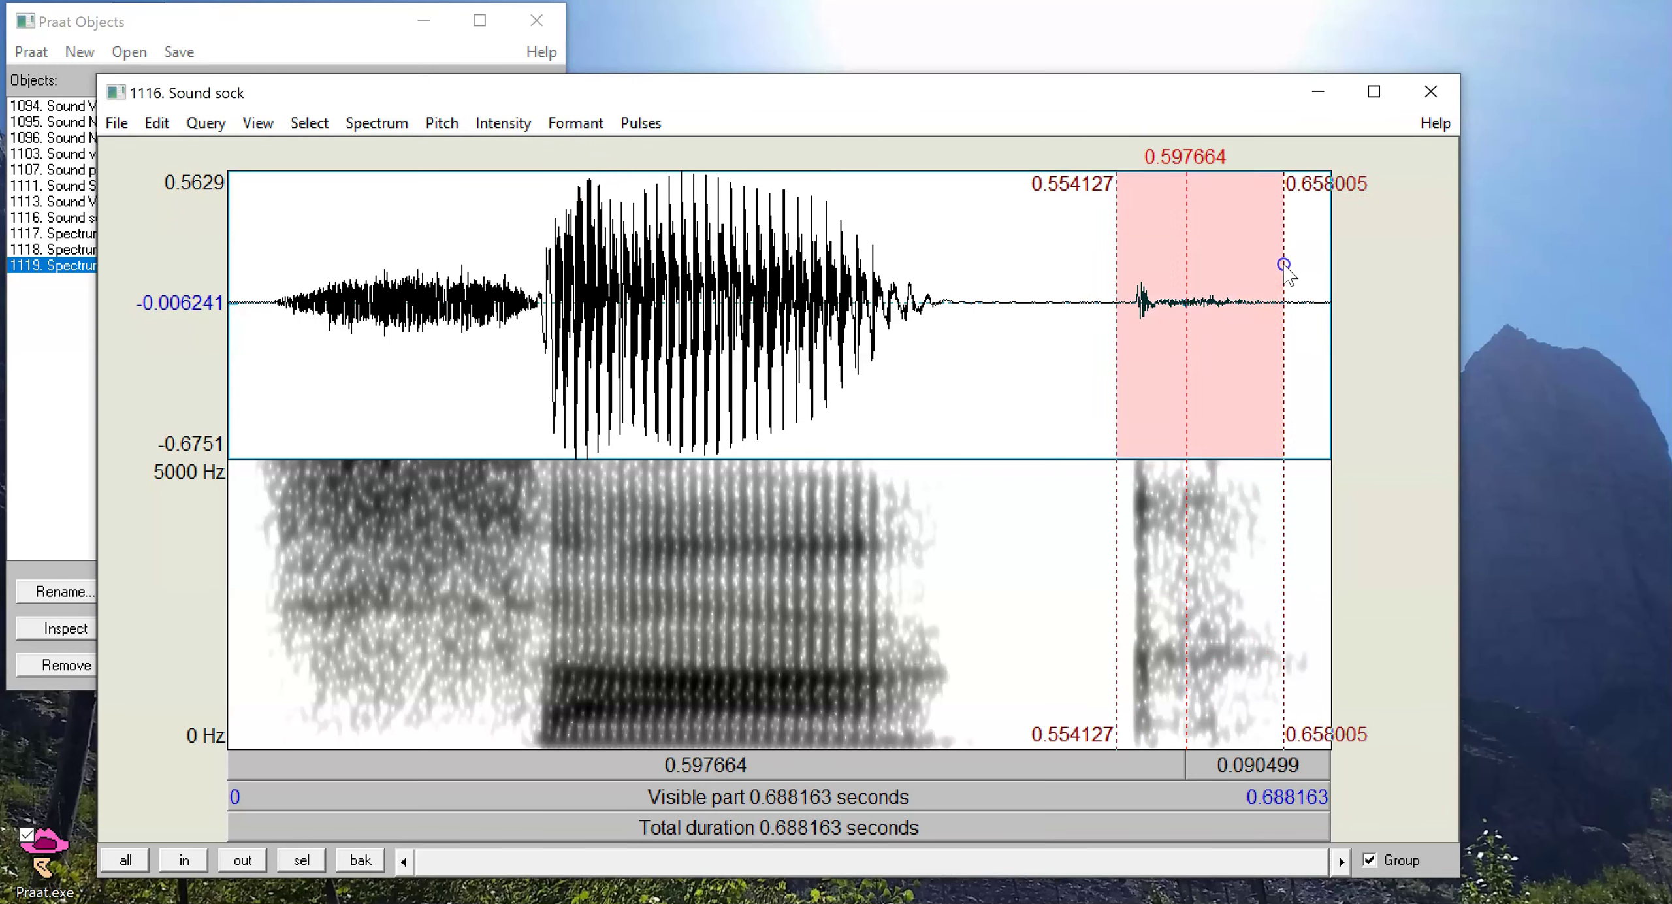
click(302, 860)
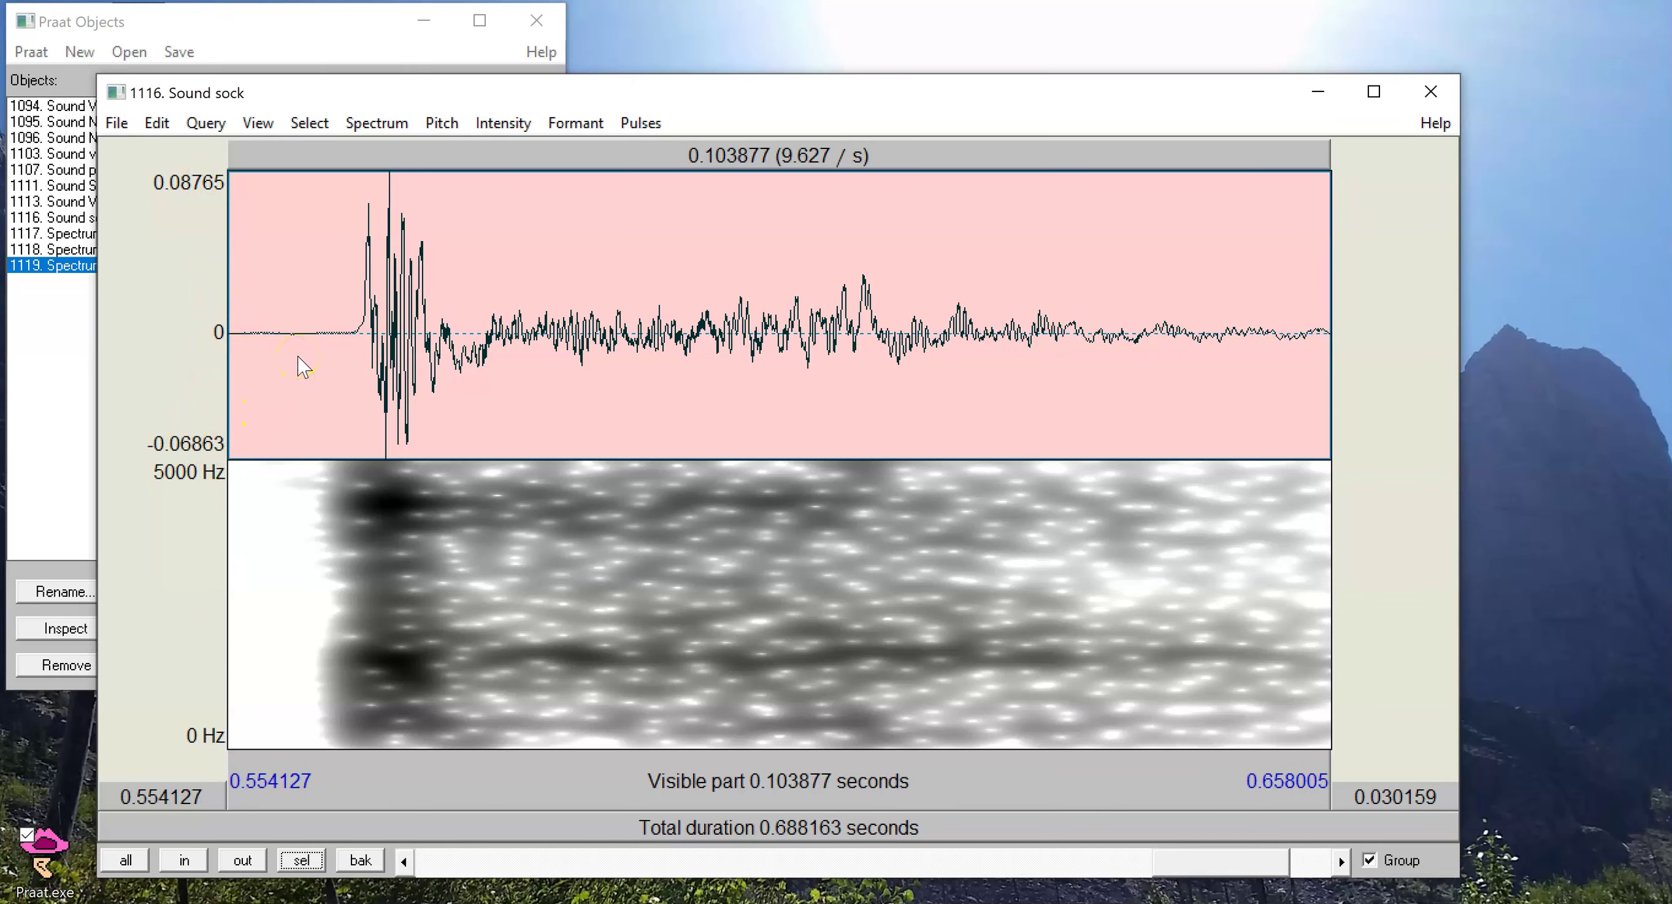
Step: Zoom in on the silent gap at 0.467–0.550 s, then back out to the whole word
click(131, 862)
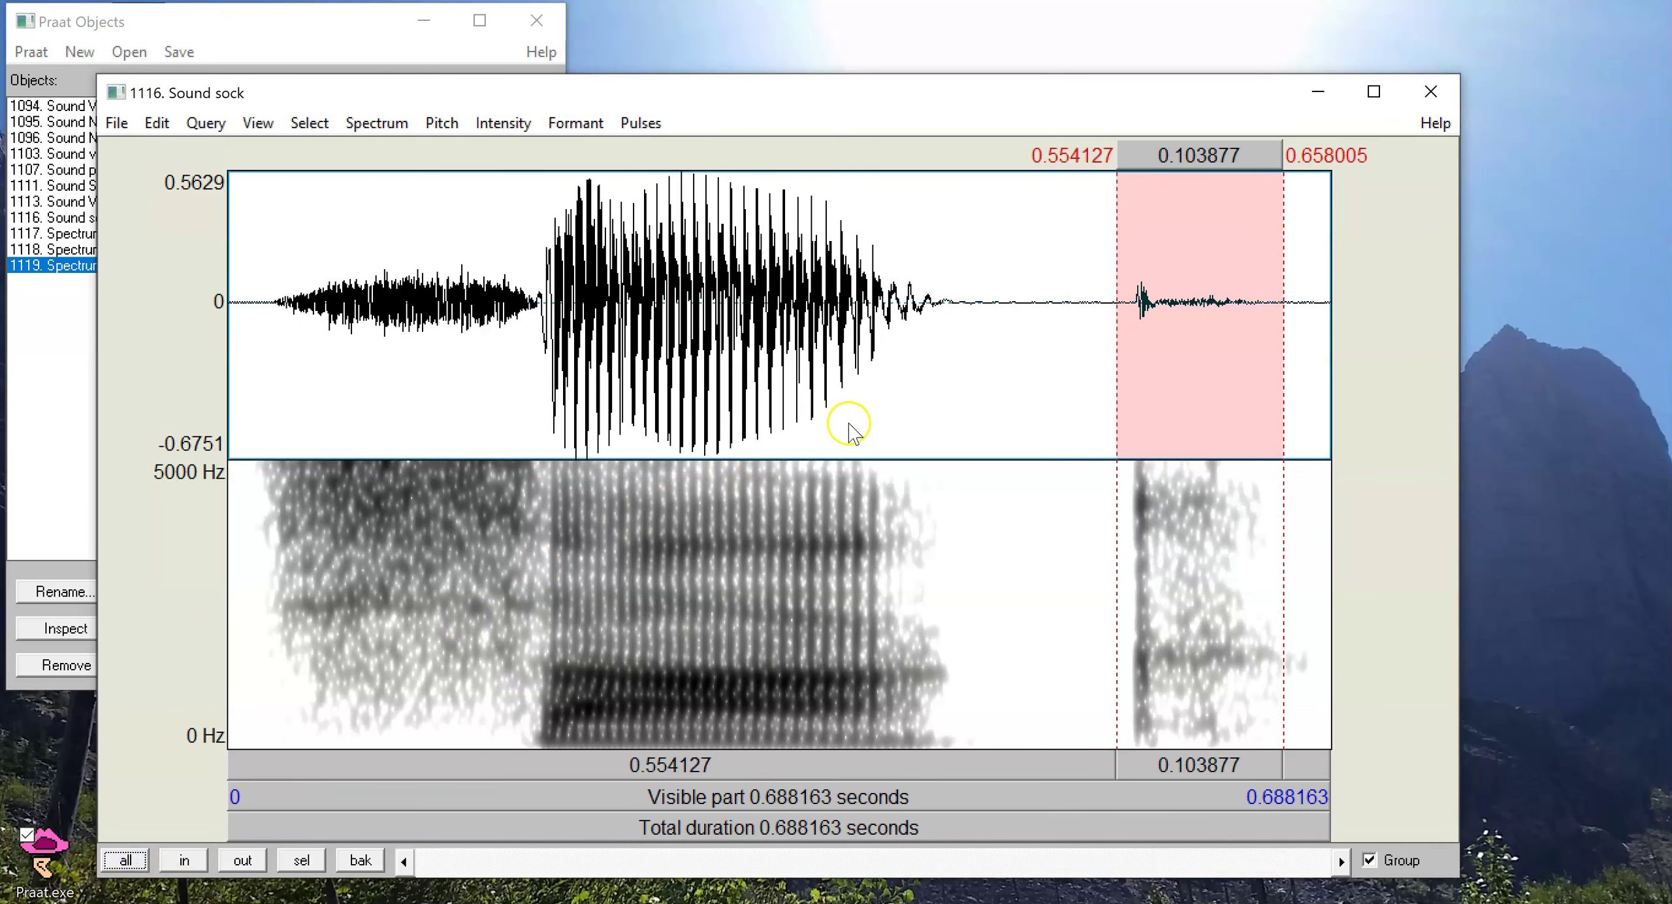
click(988, 439)
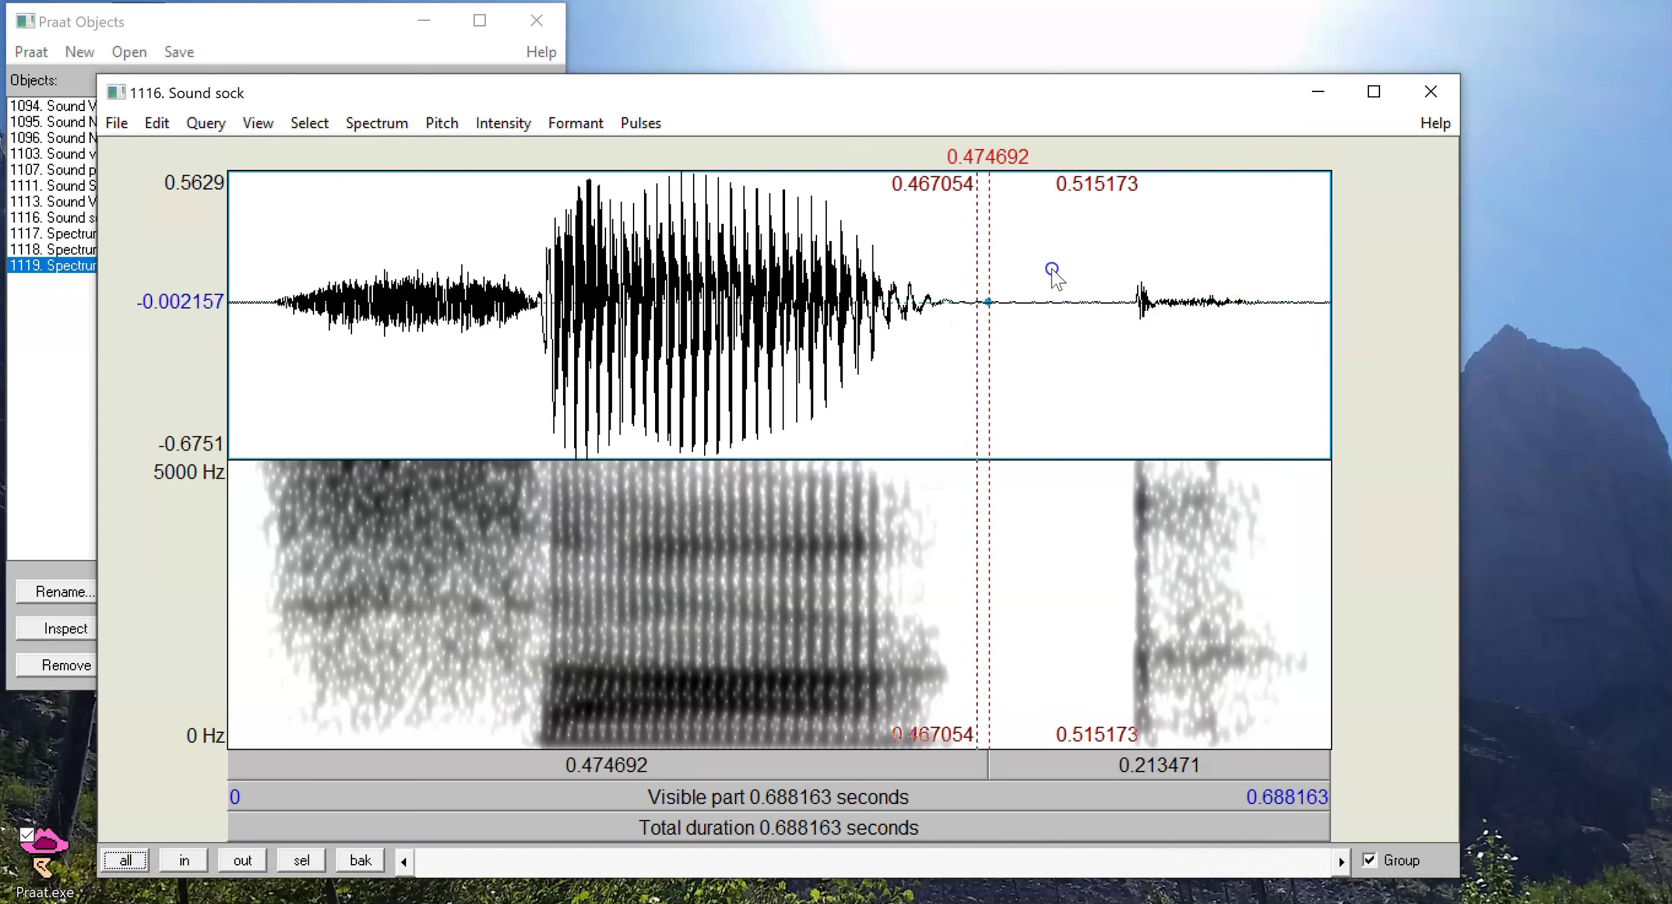
shift+click(1109, 286)
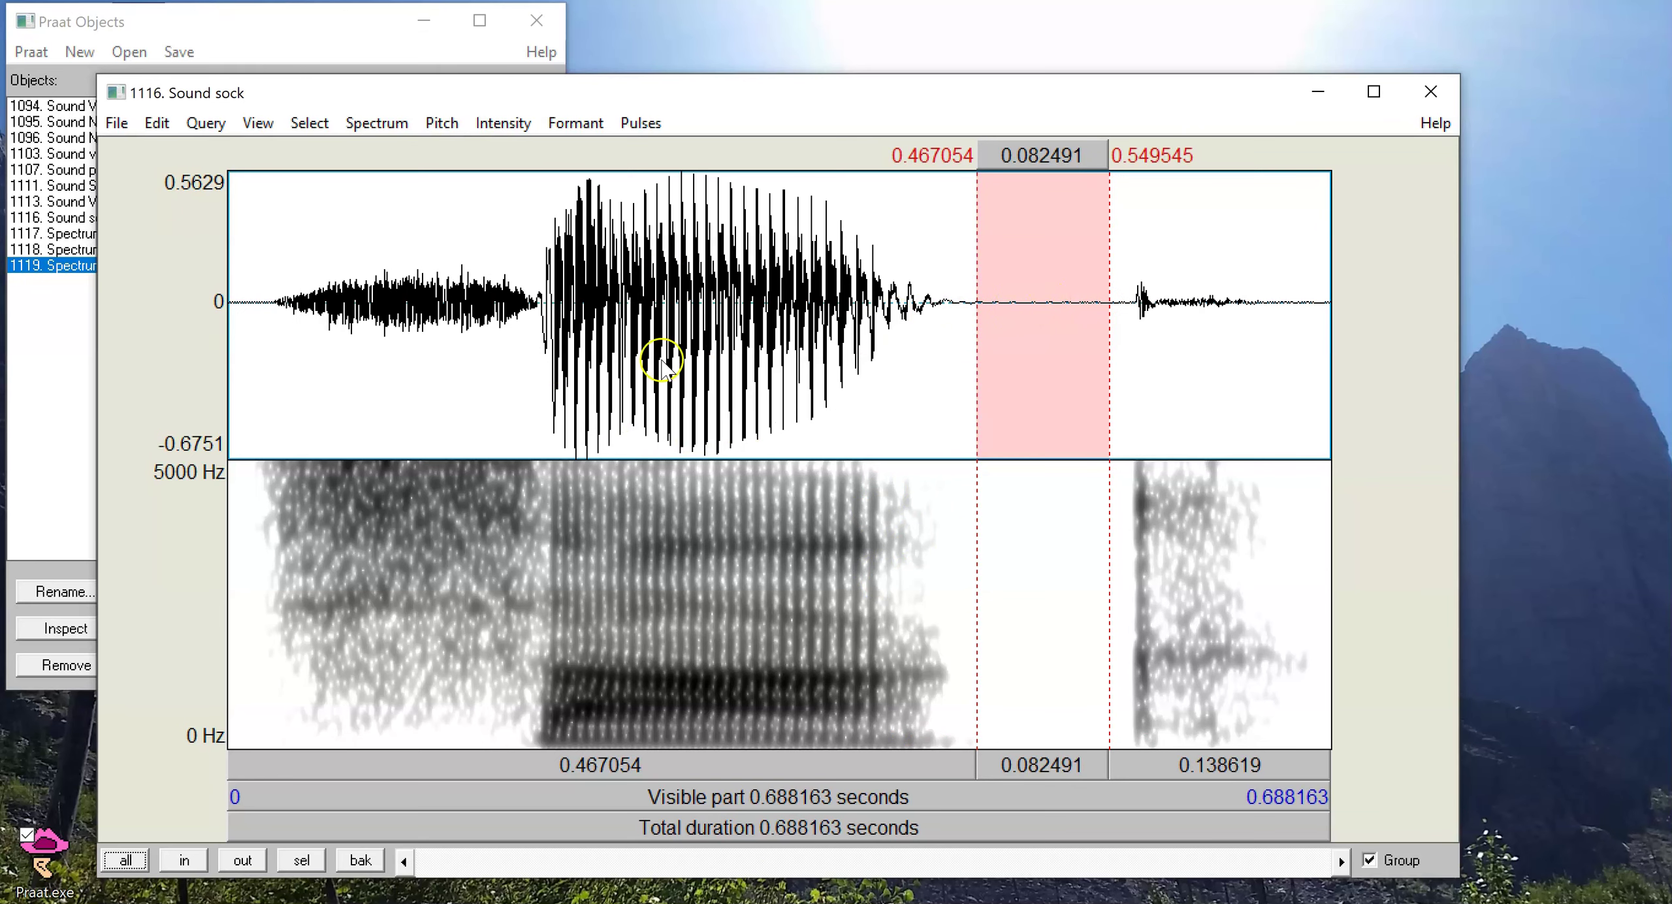
click(300, 861)
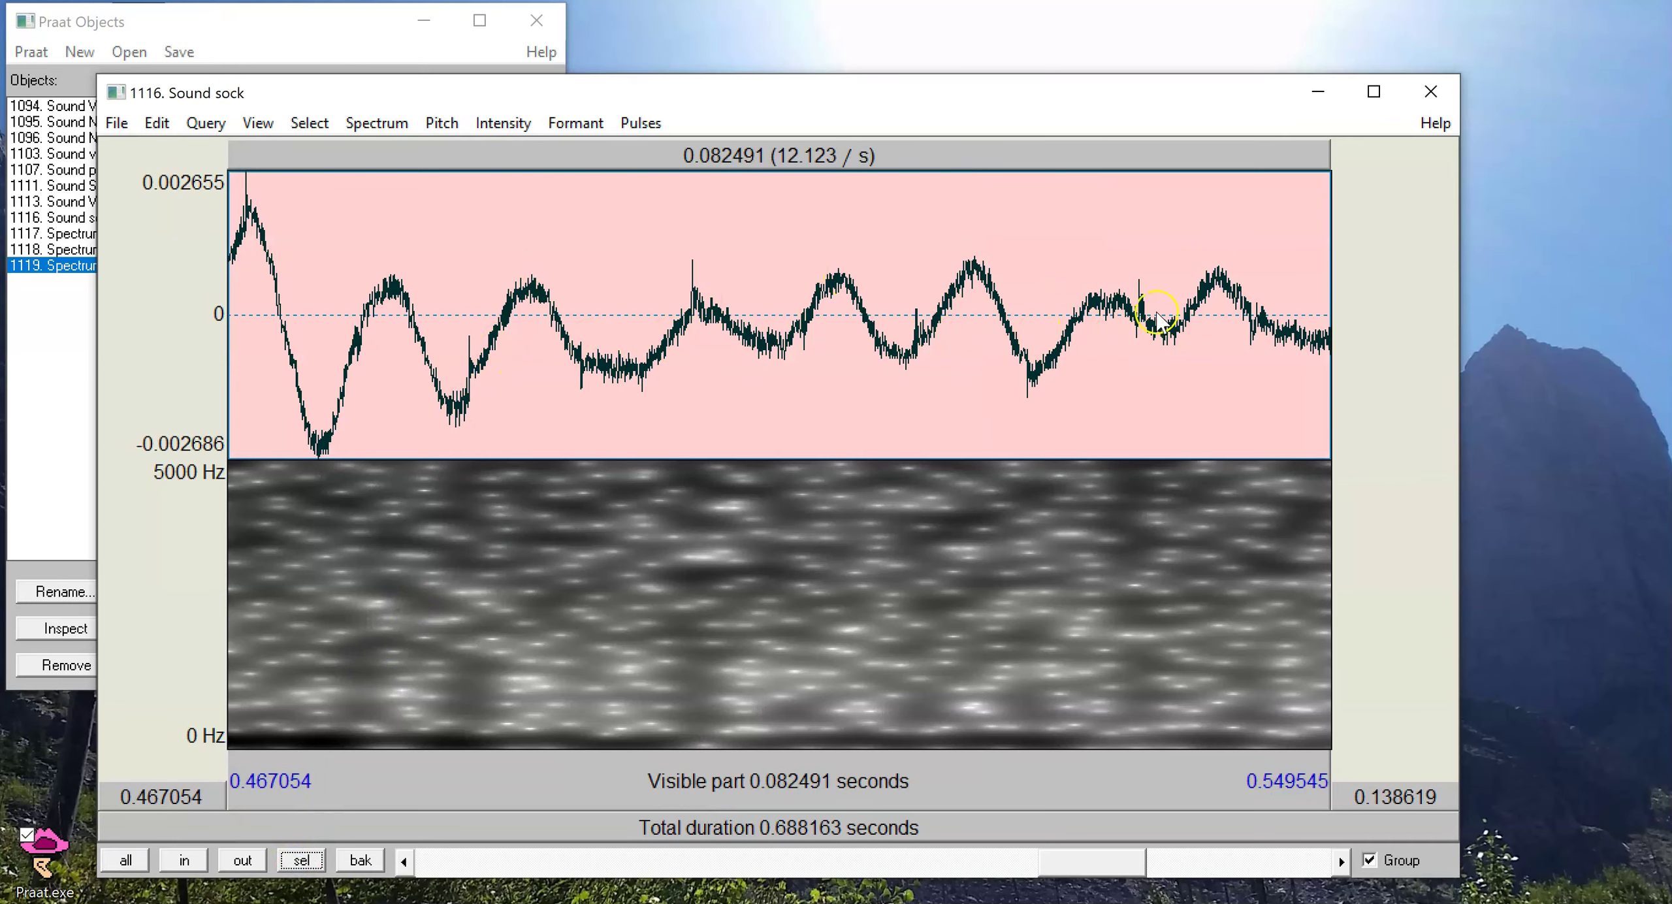
click(124, 861)
Step: Close the sock editor and switch to the What_can_we_see_2.png recap slide in Photos
key(ctrl+w)
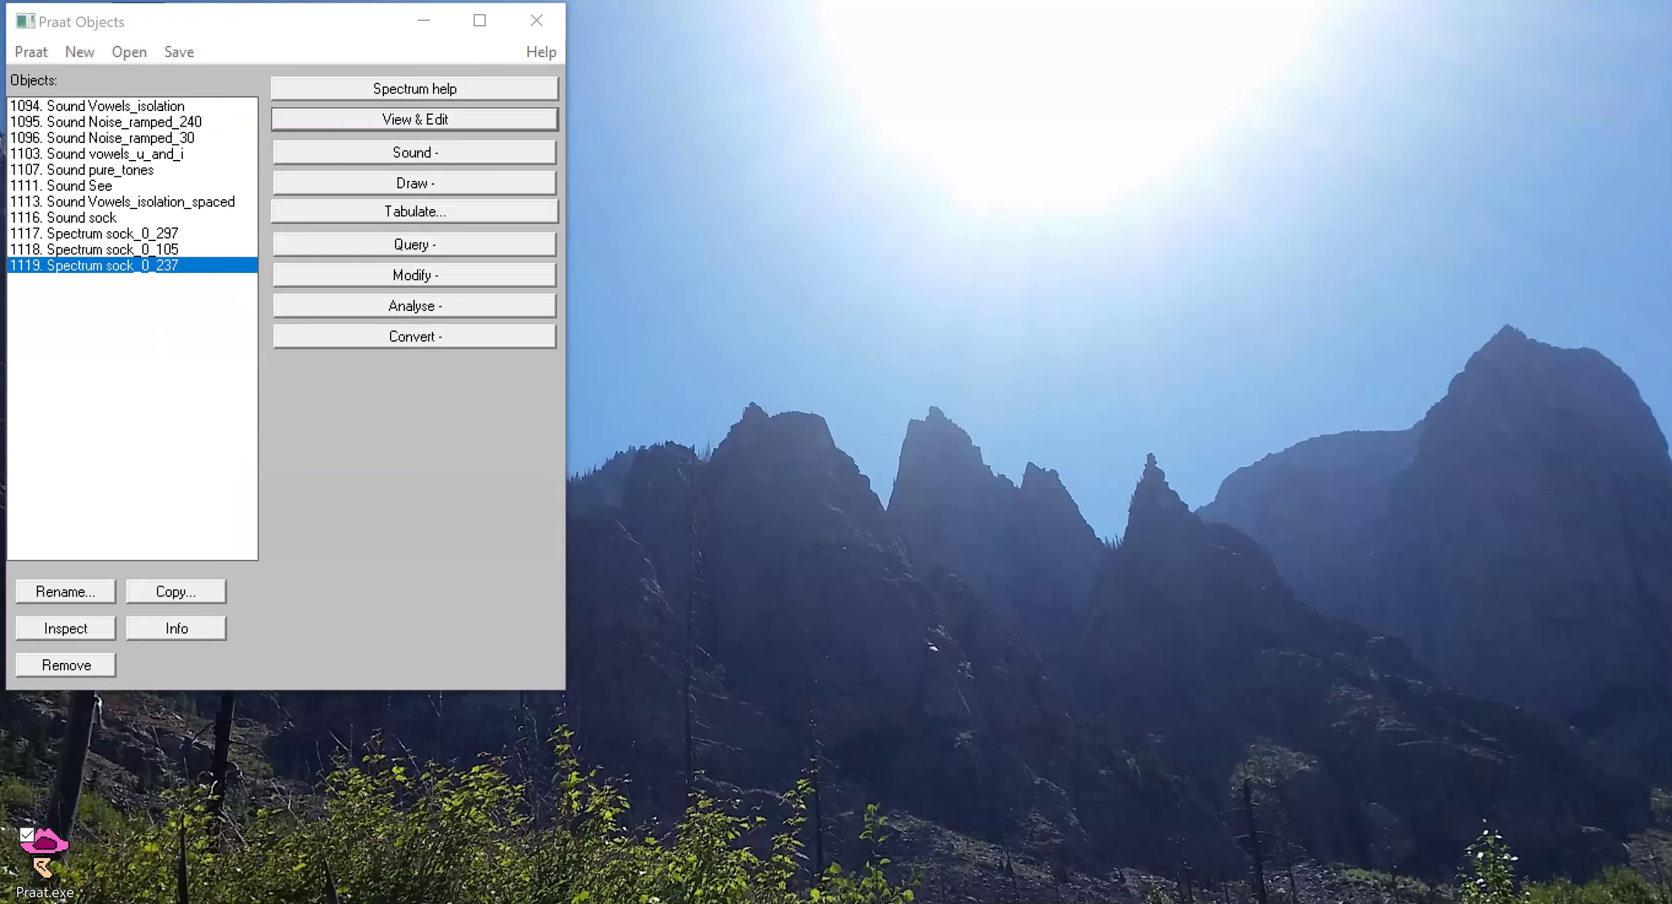
key(alt+Tab)
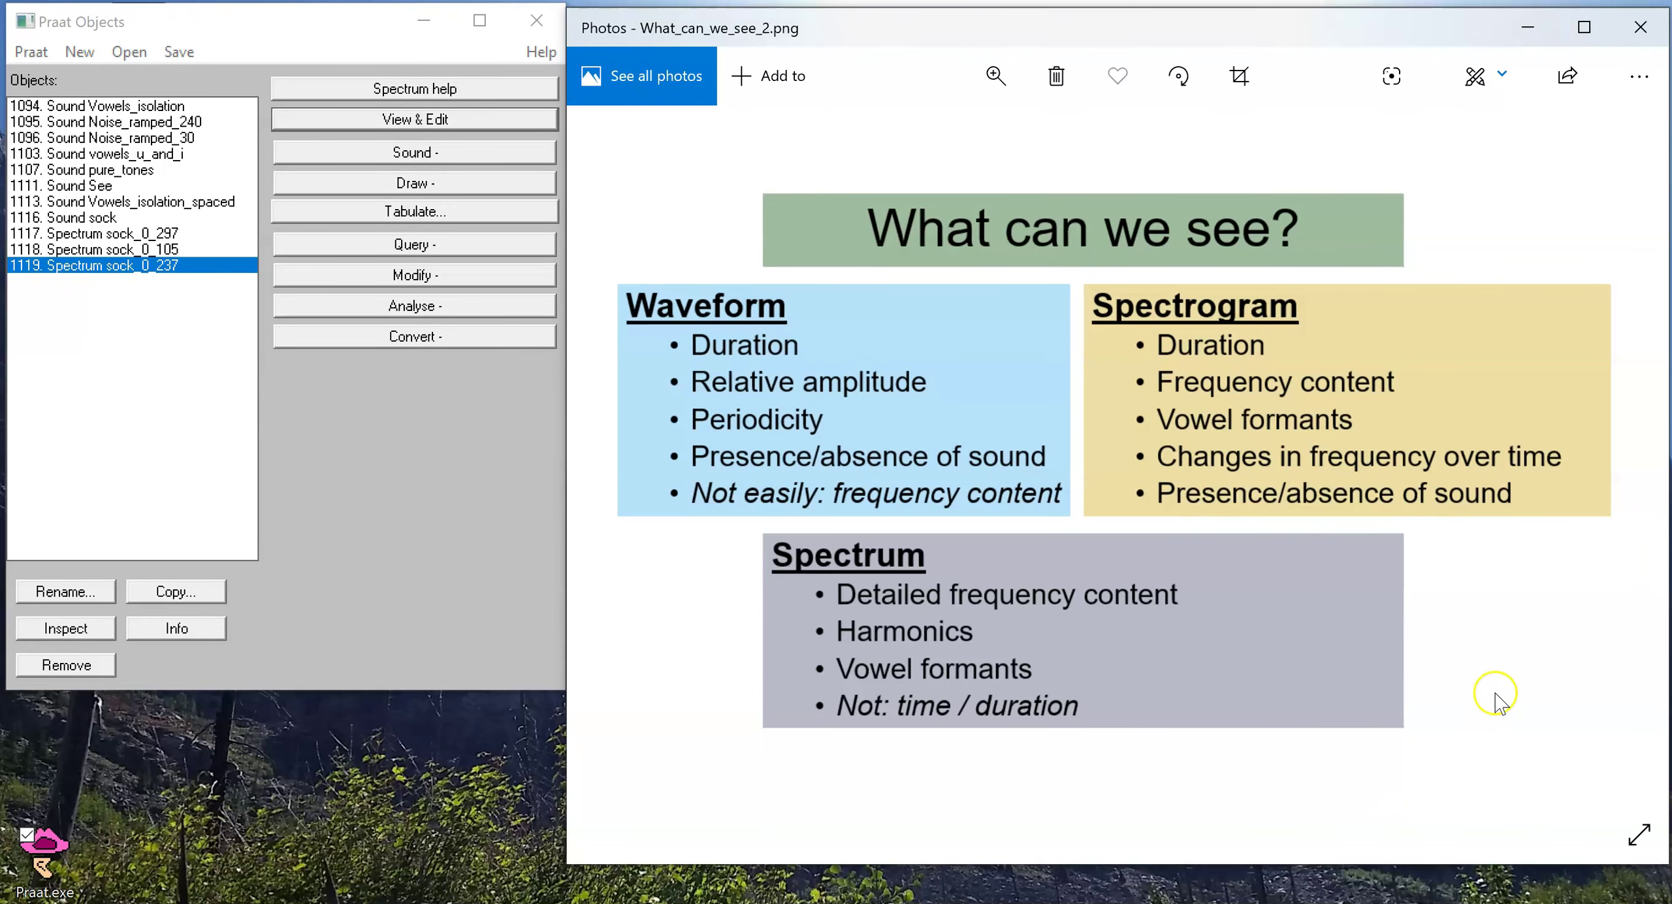